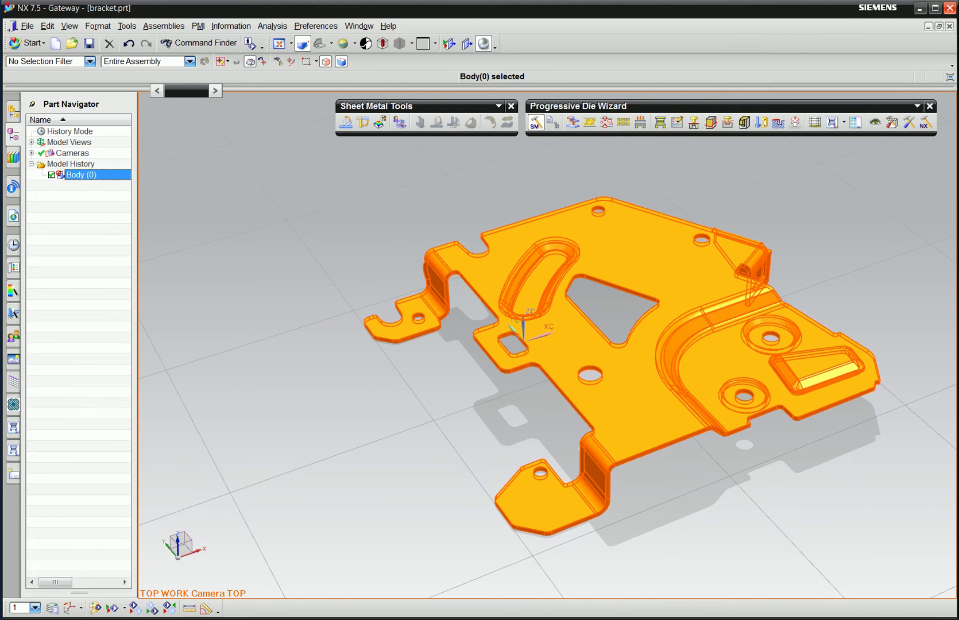
Recognize bends from the bracket's top planar face to get FR_BEND(0)–FR_BEND(5), then select them.
{"action": "key", "text": "Escape"}
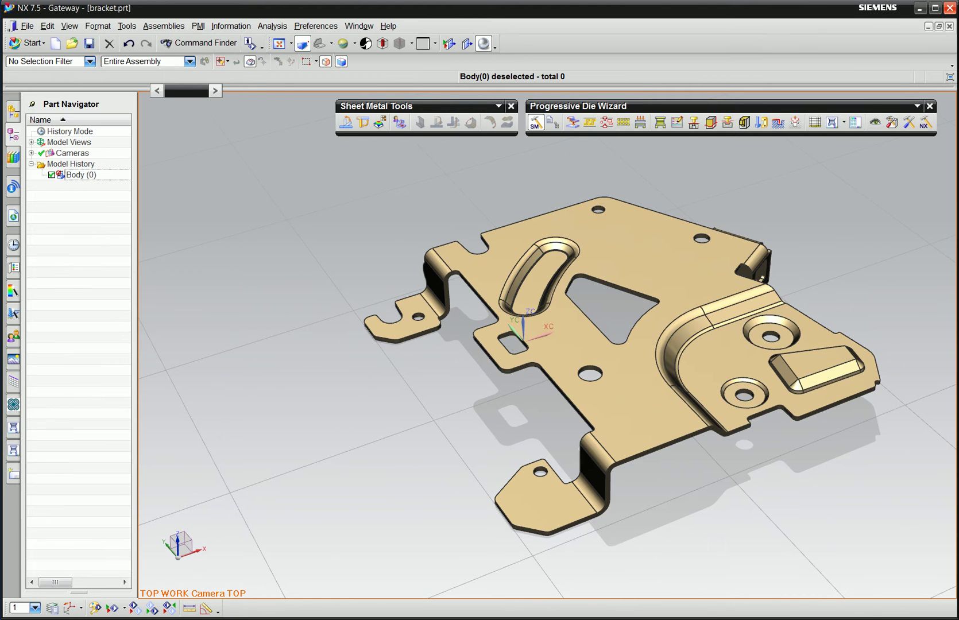
{"action": "left_click", "coordinate": [346, 122]}
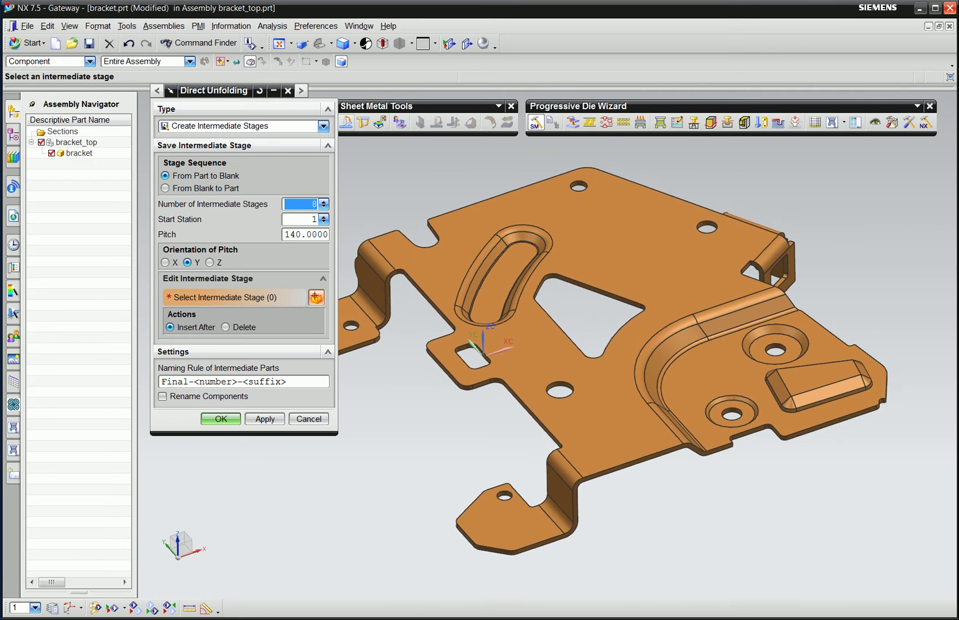
{"action": "left_click", "coordinate": [324, 126]}
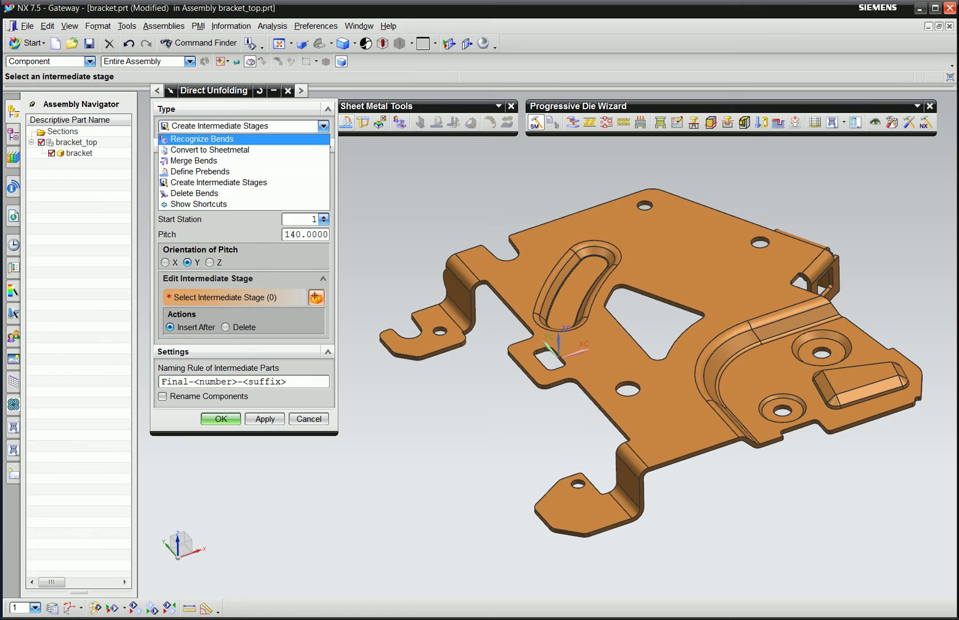
{"action": "left_click", "coordinate": [206, 137]}
{"action": "left_click", "coordinate": [689, 241]}
{"action": "left_click", "coordinate": [265, 408]}
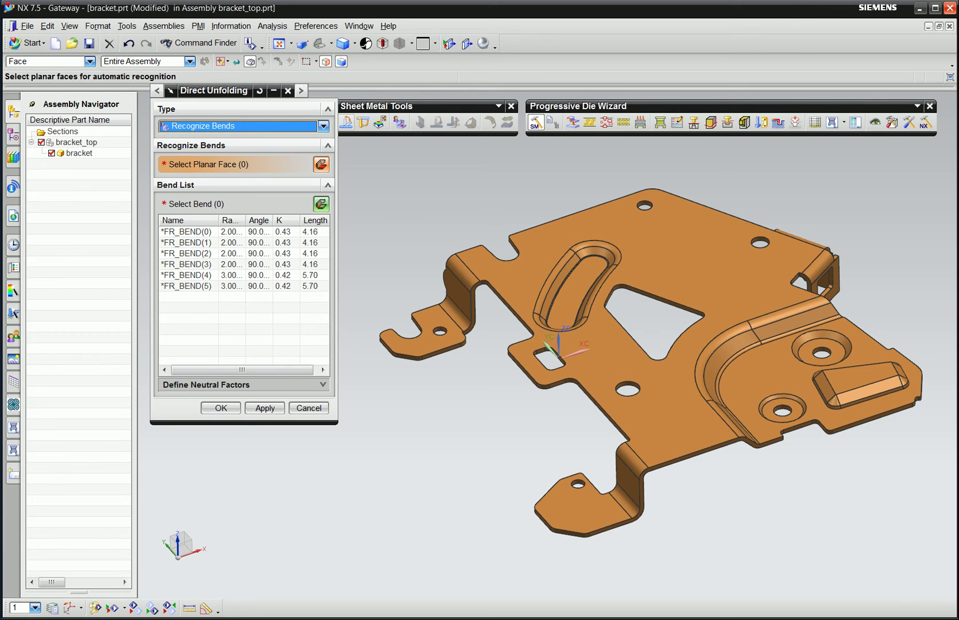
{"action": "key", "text": "ctrl+a"}
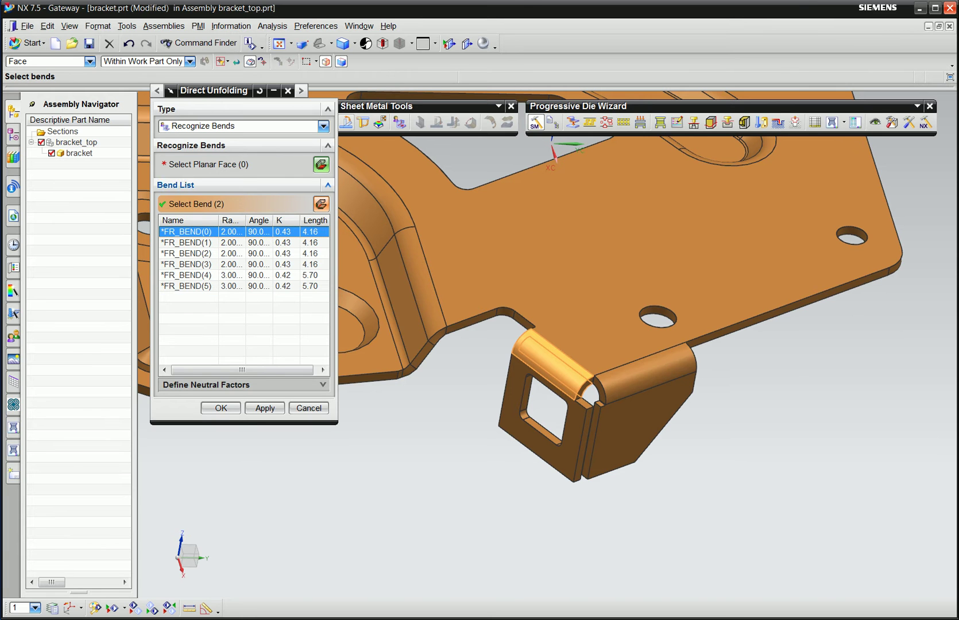
Switch Direct Unfolding to Define Prebends with the number of bends set to 2.
{"action": "key", "text": "alt+Down"}
{"action": "key", "text": "Down"}
{"action": "key", "text": "Down"}
{"action": "key", "text": "Down"}
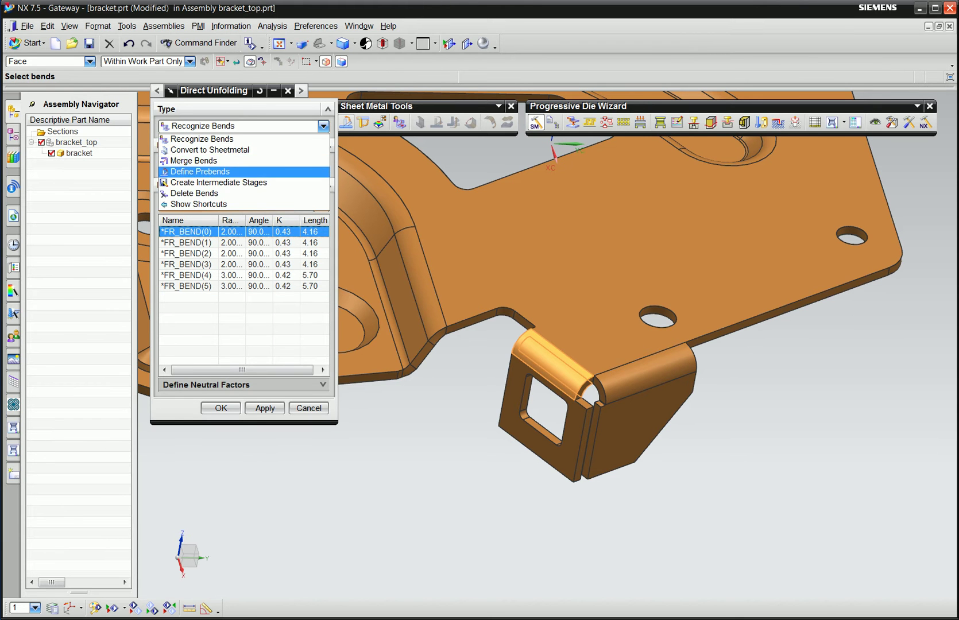
{"action": "key", "text": "Return"}
{"action": "key", "text": "alt+Down"}
{"action": "key", "text": "Down"}
{"action": "key", "text": "Return"}
{"action": "key", "text": "alt+Down"}
{"action": "key", "text": "Down"}
{"action": "key", "text": "Return"}
{"action": "key", "text": "alt+Down"}
{"action": "key", "text": "Up"}
{"action": "key", "text": "Up"}
{"action": "key", "text": "Return"}
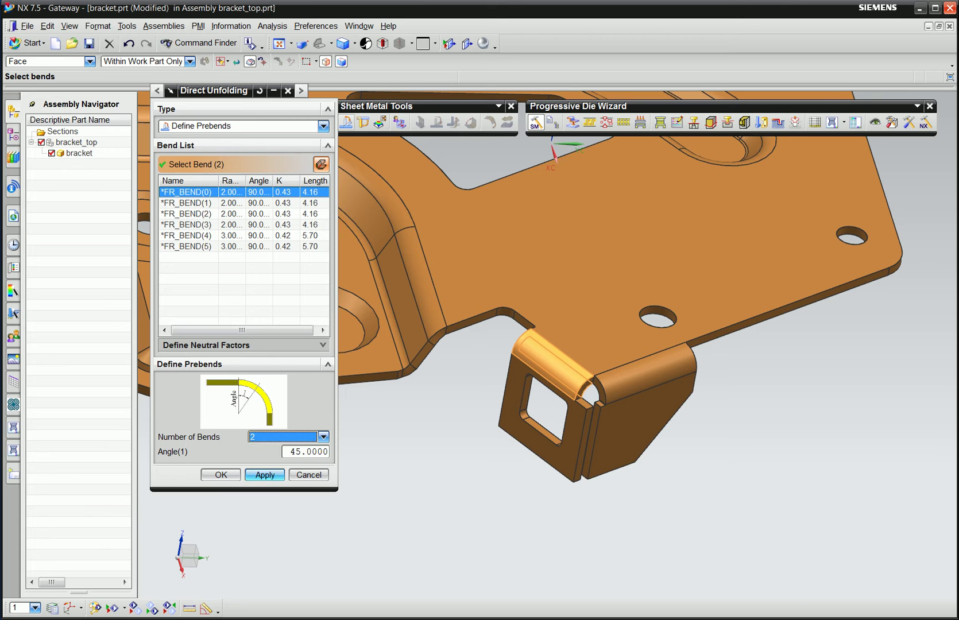
Split FR_BEND(0) through FR_BEND(3) into two 45° prebends each.
{"action": "key", "text": "Return"}
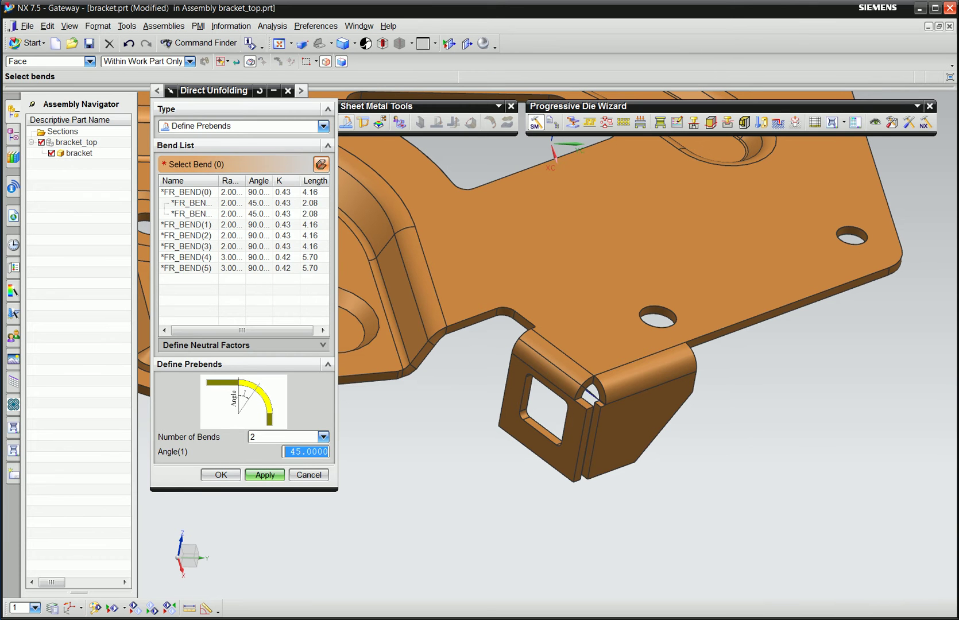
{"action": "key", "text": "Return"}
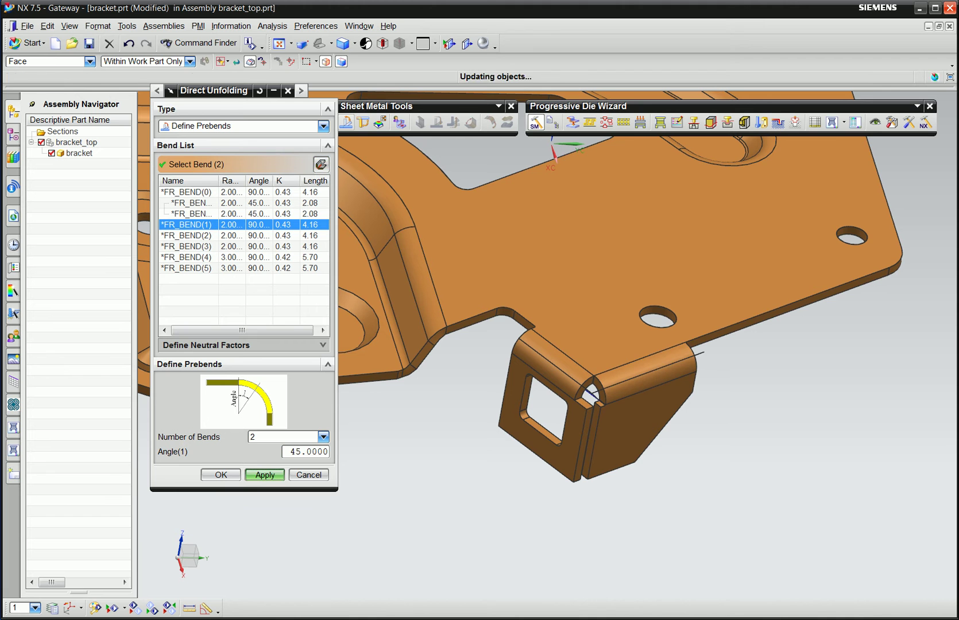
{"action": "mouse_move", "coordinate": [631, 315]}
{"action": "middle_mouse_down"}
{"action": "mouse_move", "coordinate": [539, 339]}
{"action": "mouse_move", "coordinate": [609, 327]}
{"action": "mouse_move", "coordinate": [569, 339]}
{"action": "middle_mouse_up"}
{"action": "left_click", "coordinate": [442, 270]}
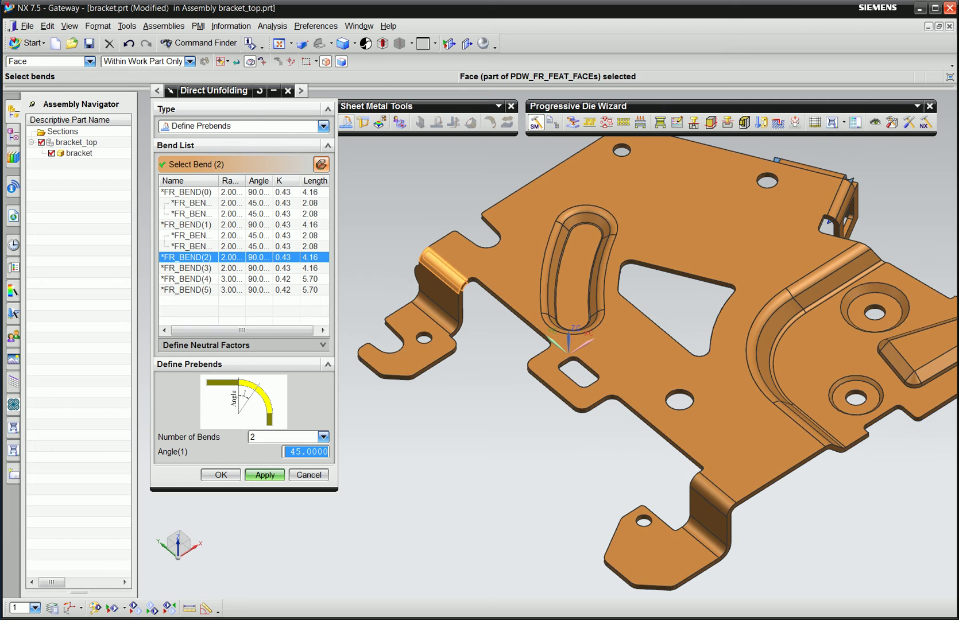
{"action": "left_click", "coordinate": [265, 475]}
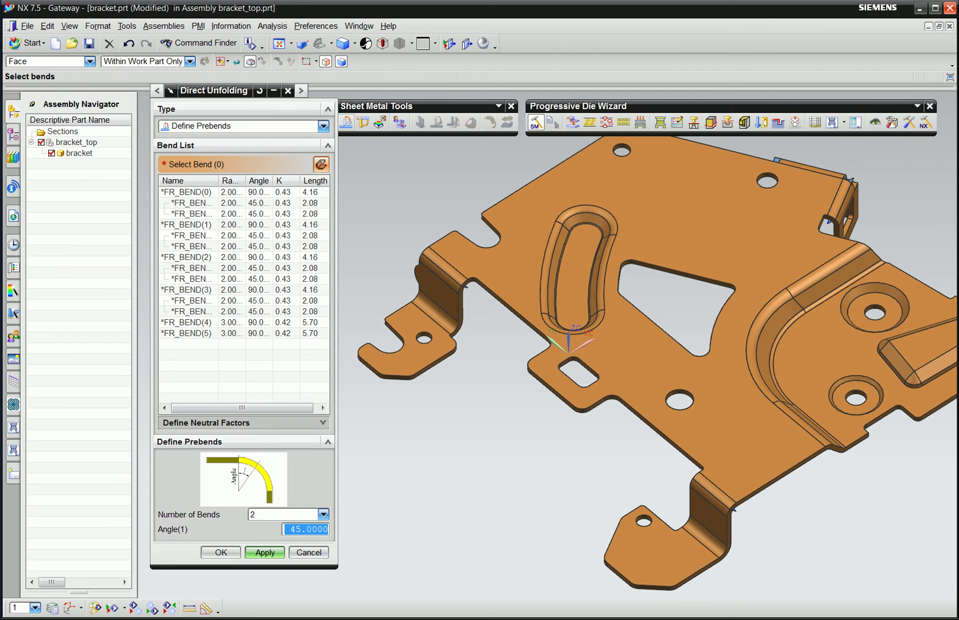
{"action": "left_click", "coordinate": [705, 536]}
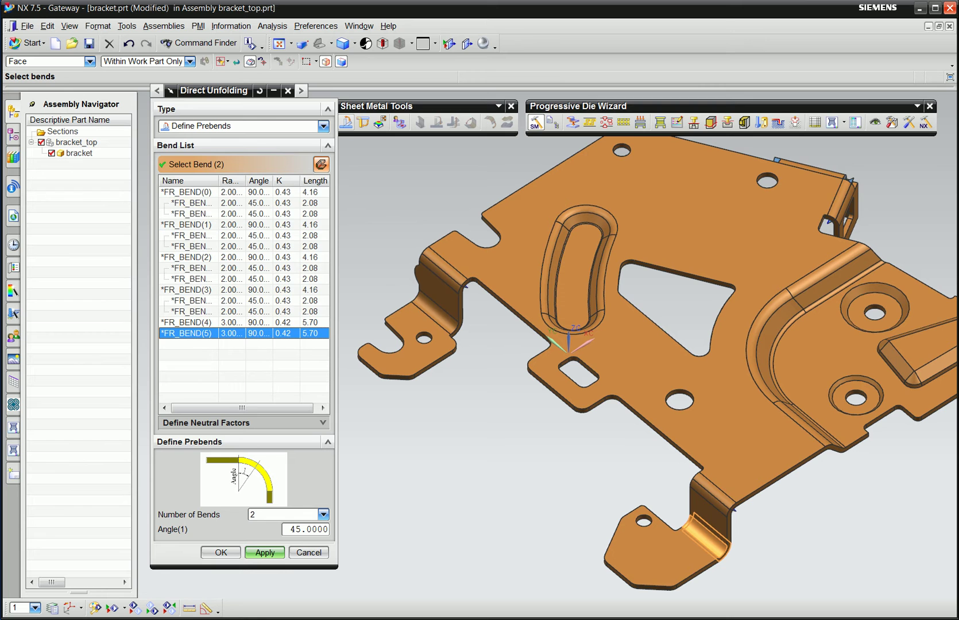
{"action": "left_click", "coordinate": [184, 192], "text": "shift"}
Convert all recognized bends and prebends to sheet metal.
{"action": "left_click", "coordinate": [323, 125]}
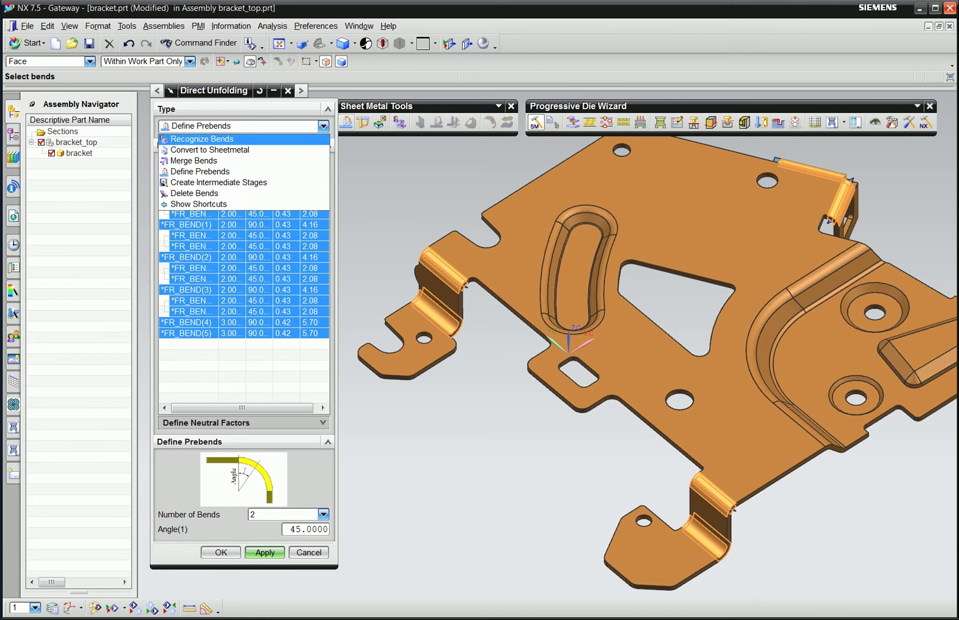
{"action": "left_click", "coordinate": [229, 150]}
{"action": "left_click", "coordinate": [265, 446]}
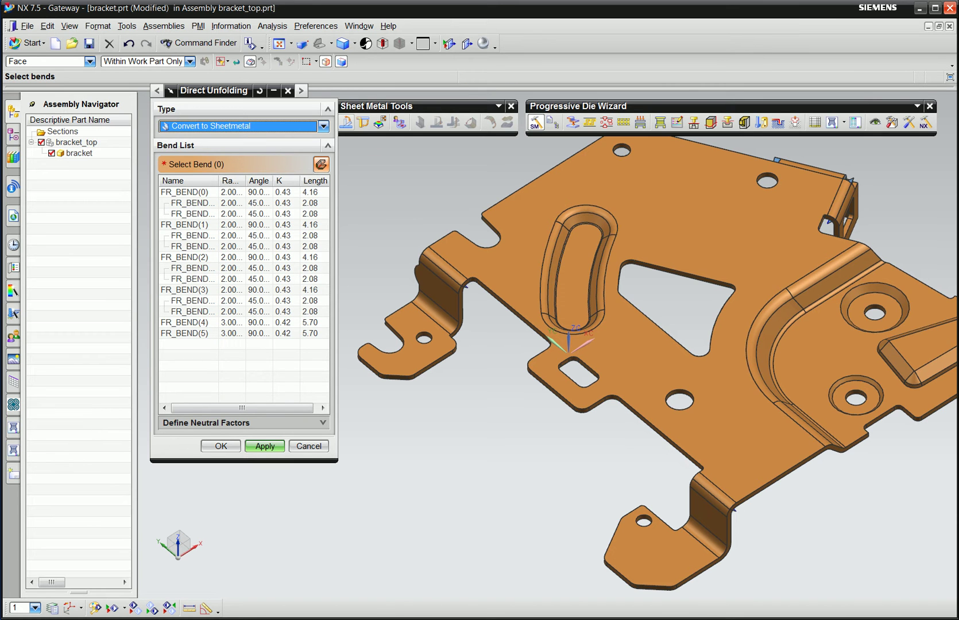
Enter a new K factor for FR_BEND(0)'s first sub-bend.
{"action": "left_click", "coordinate": [283, 203]}
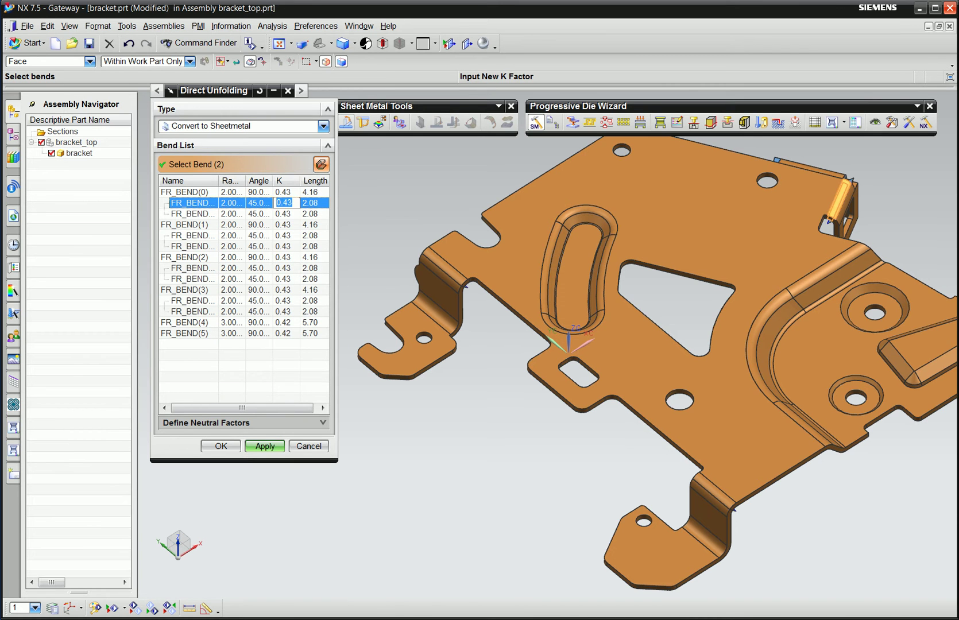
{"action": "key", "text": "Tab"}
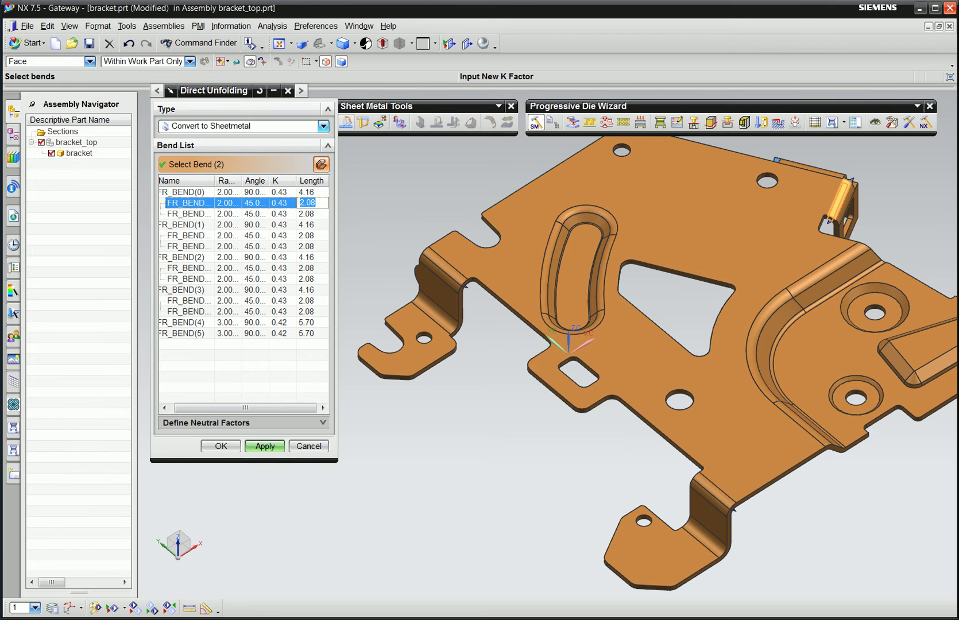
{"action": "left_click", "coordinate": [323, 126]}
Create 8 intermediate stages, Final to Final-7, along Y with a 160 pitch.
{"action": "left_click", "coordinate": [195, 186]}
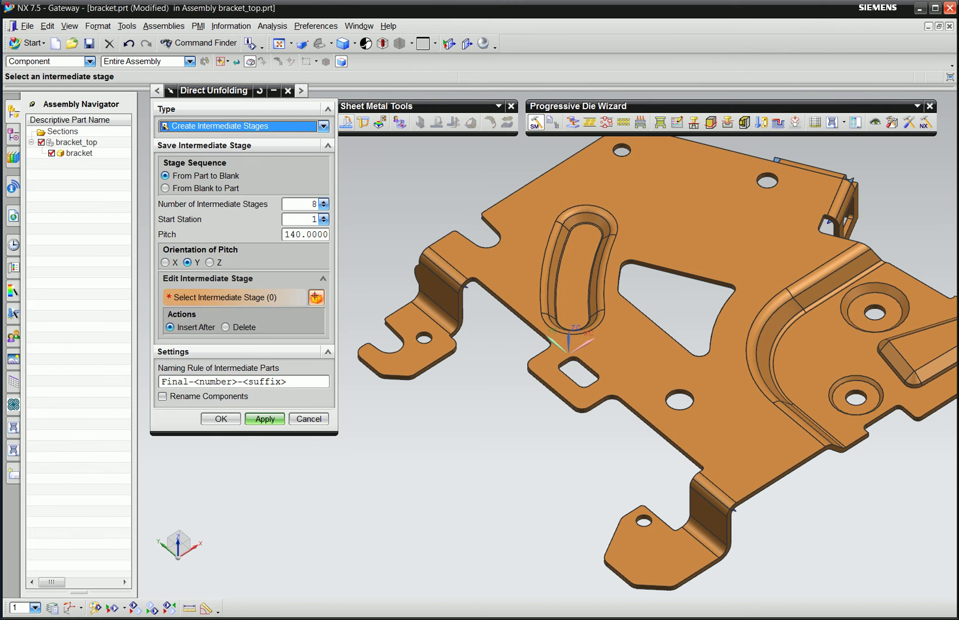
{"action": "scroll", "coordinate": [769, 534], "scroll_direction": "down", "scroll_amount": 5}
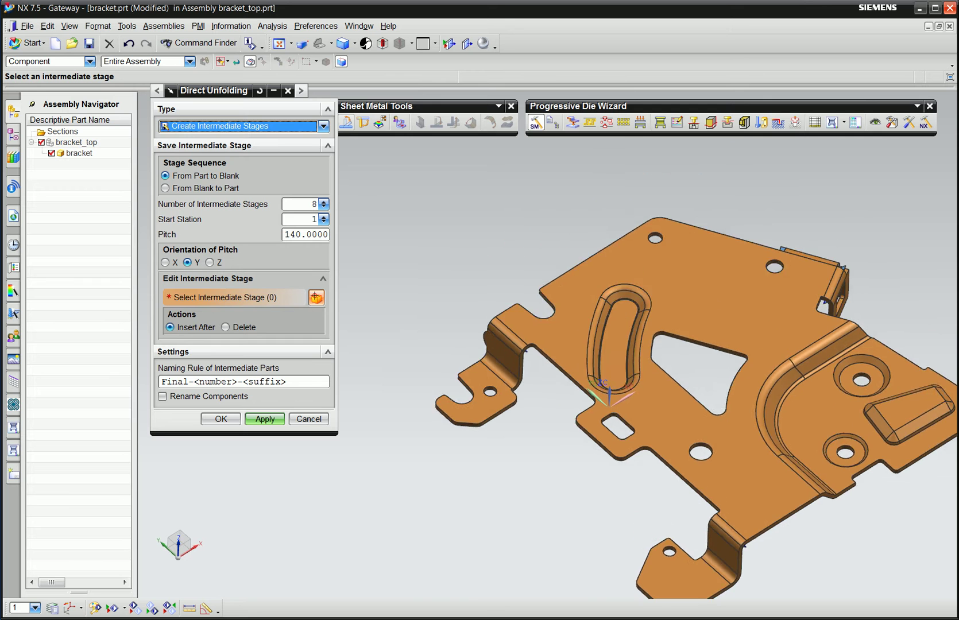
{"action": "scroll", "coordinate": [788, 468], "scroll_direction": "down", "scroll_amount": 2}
{"action": "scroll", "coordinate": [788, 467], "scroll_direction": "down", "scroll_amount": 2}
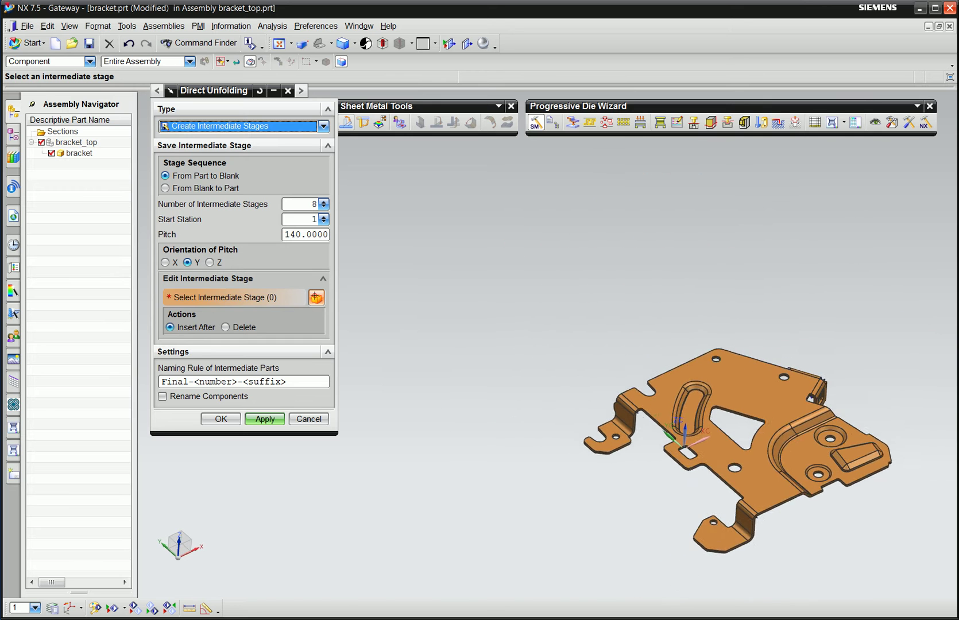
{"action": "scroll", "coordinate": [788, 468], "scroll_direction": "down", "scroll_amount": 2}
{"action": "scroll", "coordinate": [787, 468], "scroll_direction": "down", "scroll_amount": 1}
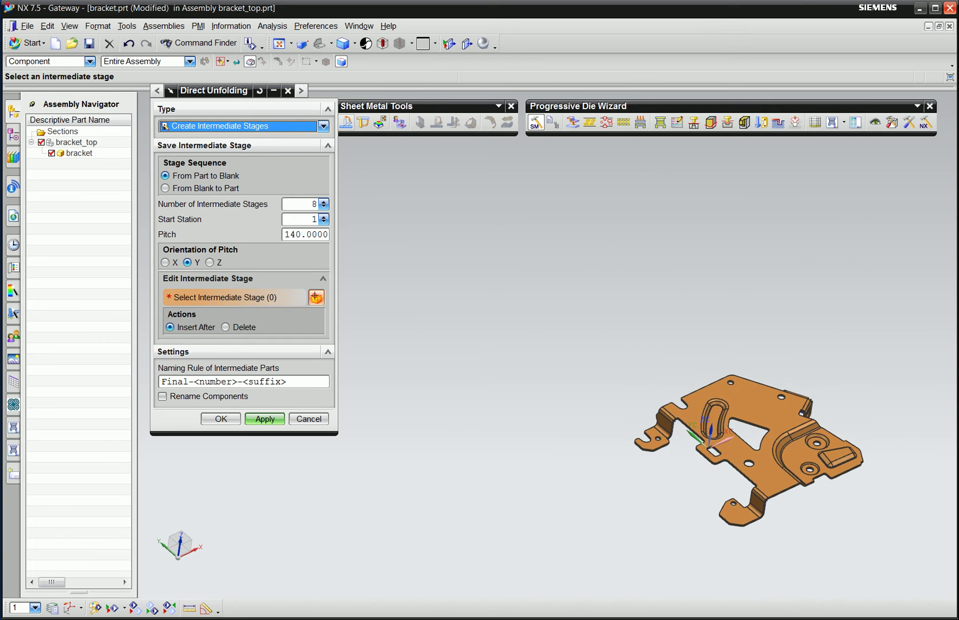
{"action": "left_click", "coordinate": [302, 234]}
{"action": "type", "text": "160.0000"}
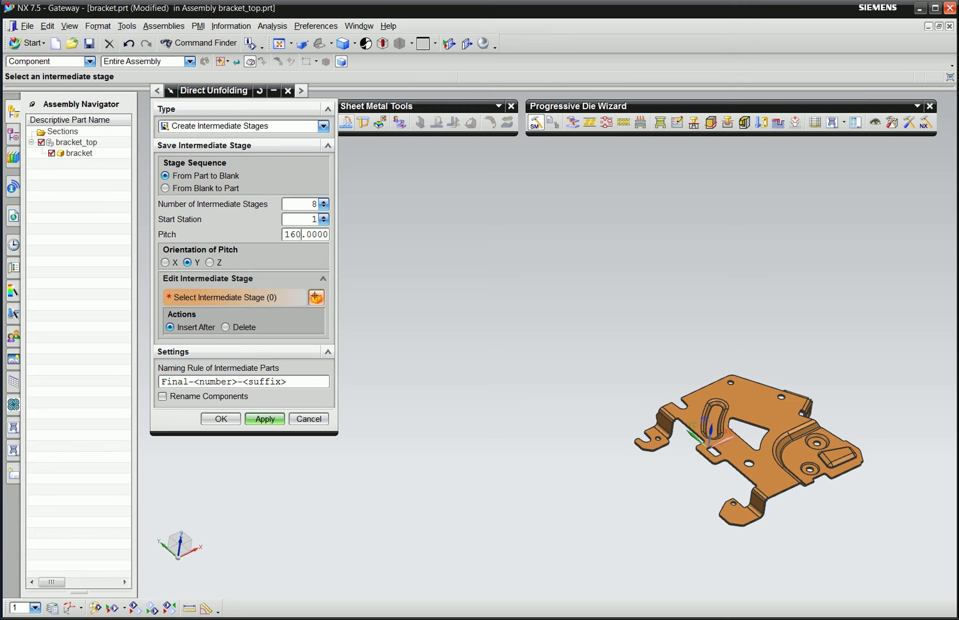
{"action": "key", "text": "Return"}
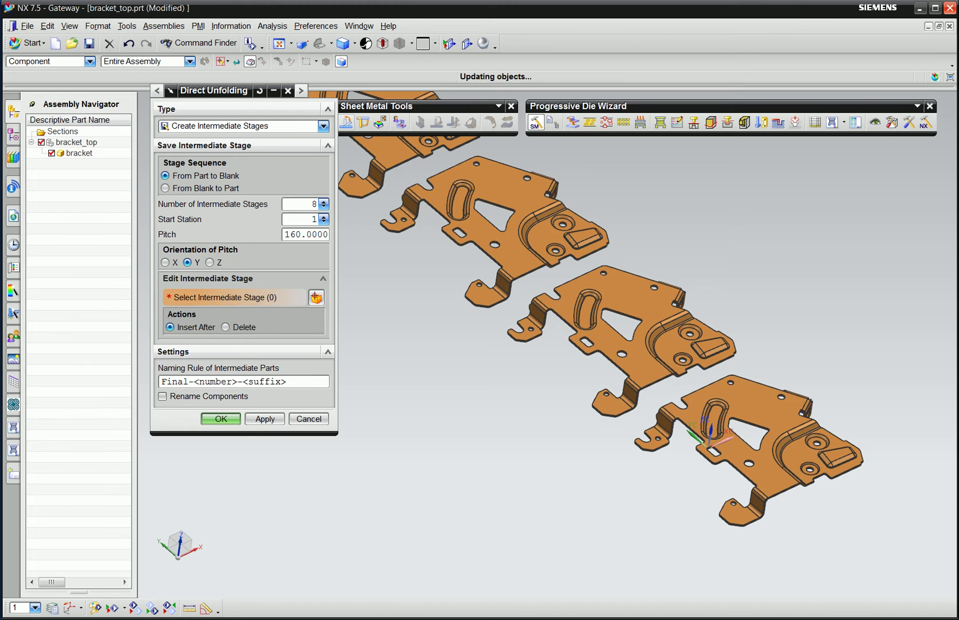
Fit the view and drill down through bracket_top, bracket and Final to make Final-1 the work part.
{"action": "left_click", "coordinate": [280, 43]}
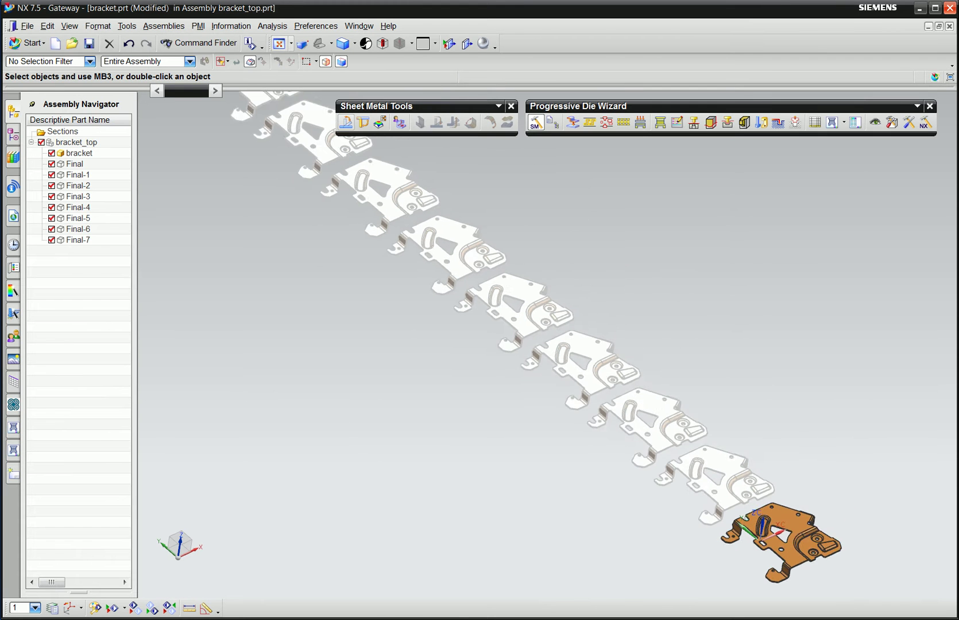
{"action": "double_click", "coordinate": [76, 142]}
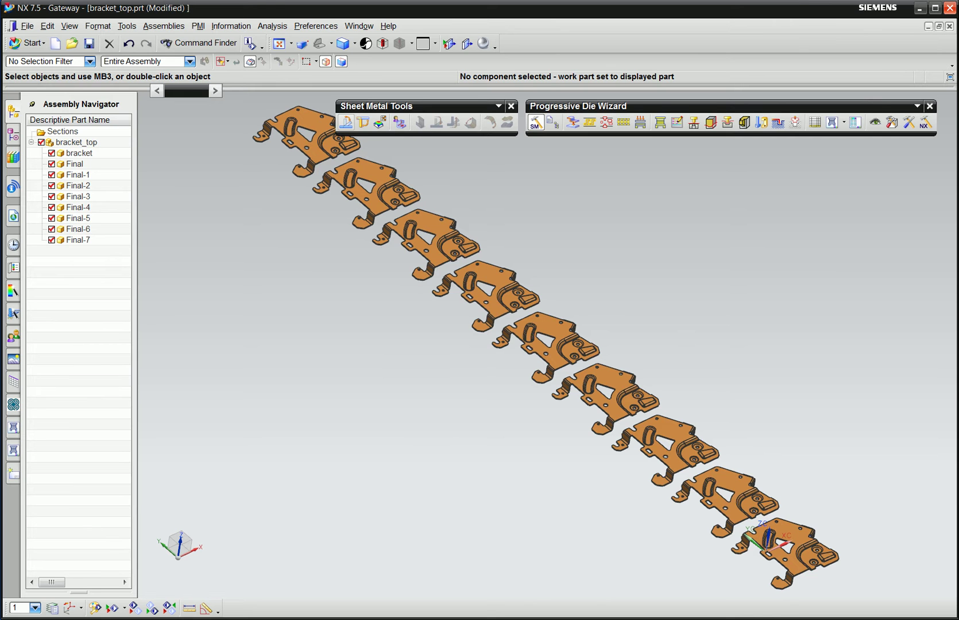
{"action": "double_click", "coordinate": [79, 153]}
{"action": "double_click", "coordinate": [75, 164]}
{"action": "double_click", "coordinate": [77, 175]}
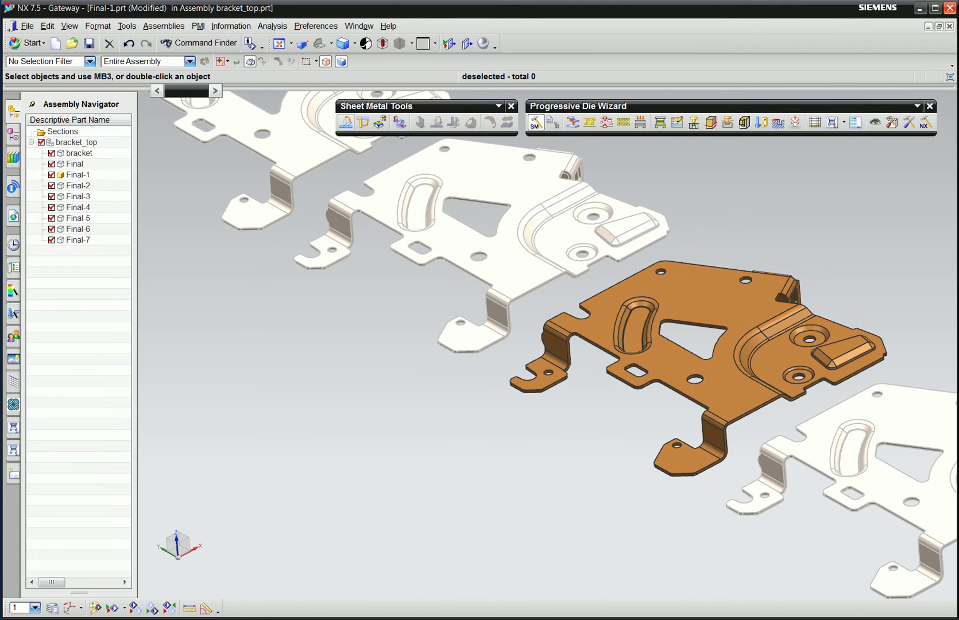
Flatten Final-1's flange bends and square-tab bend with Bend Operation, then close it.
{"action": "left_click", "coordinate": [363, 123]}
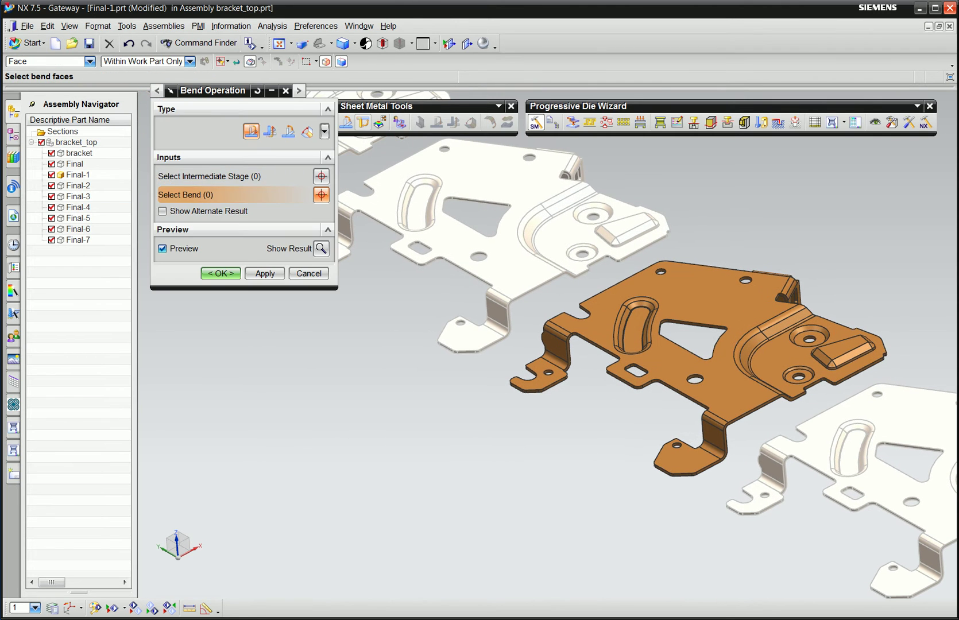
{"action": "left_click_drag", "start_coordinate": [212, 91], "coordinate": [149, 90]}
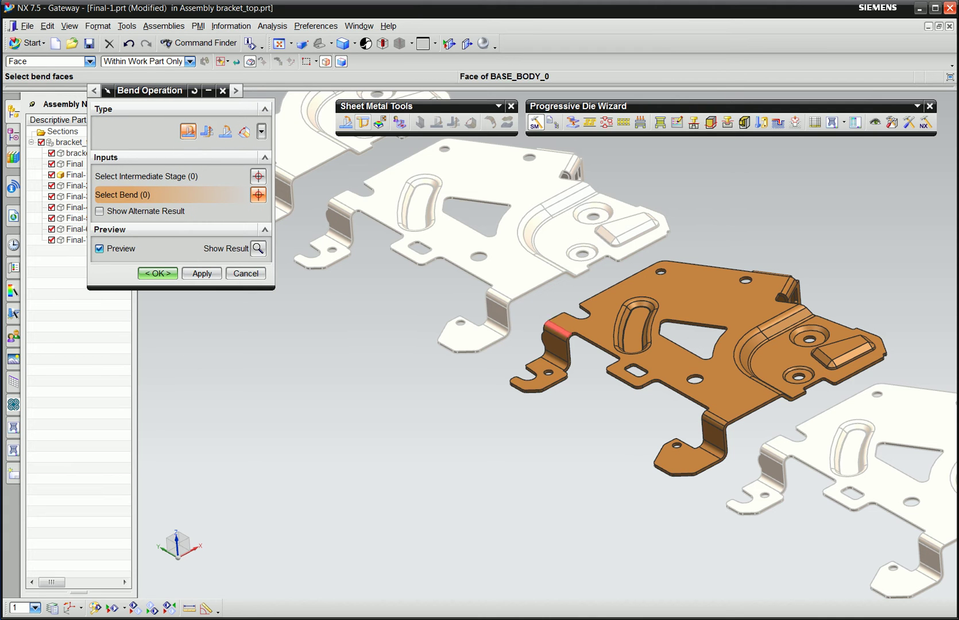
{"action": "left_click", "coordinate": [556, 328]}
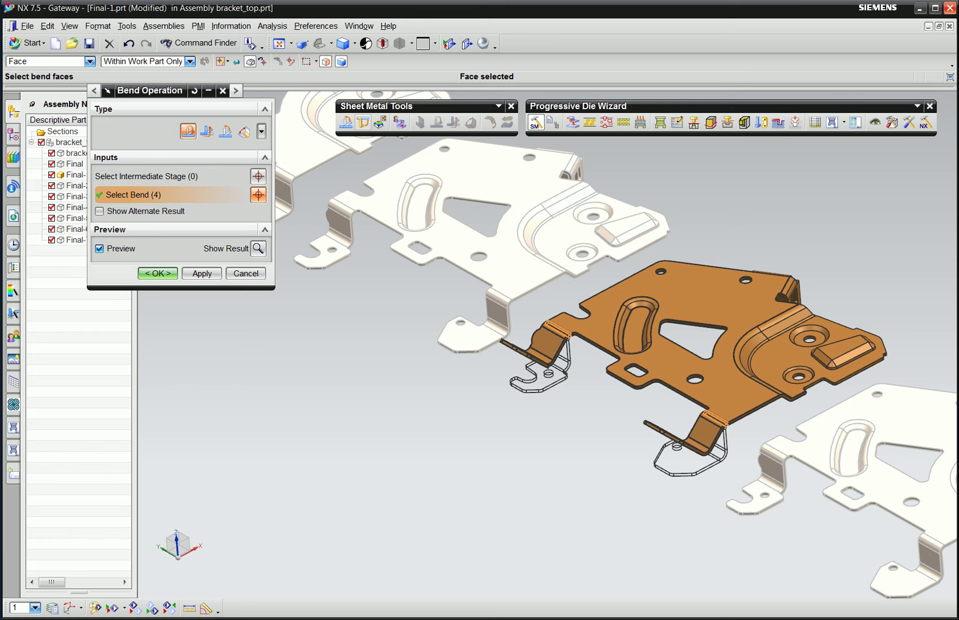
{"action": "left_click", "coordinate": [202, 273]}
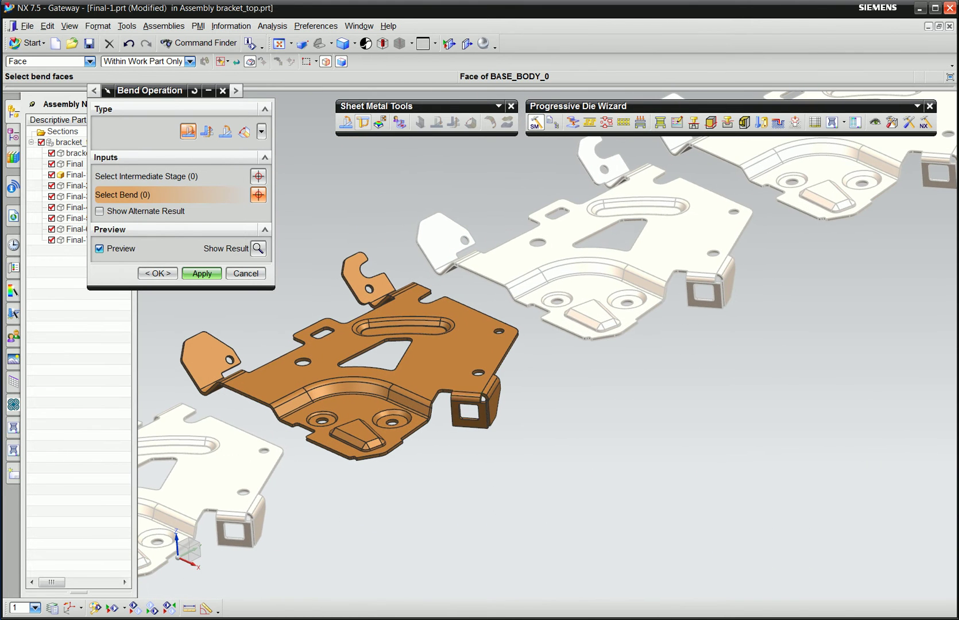
{"action": "left_click", "coordinate": [202, 273]}
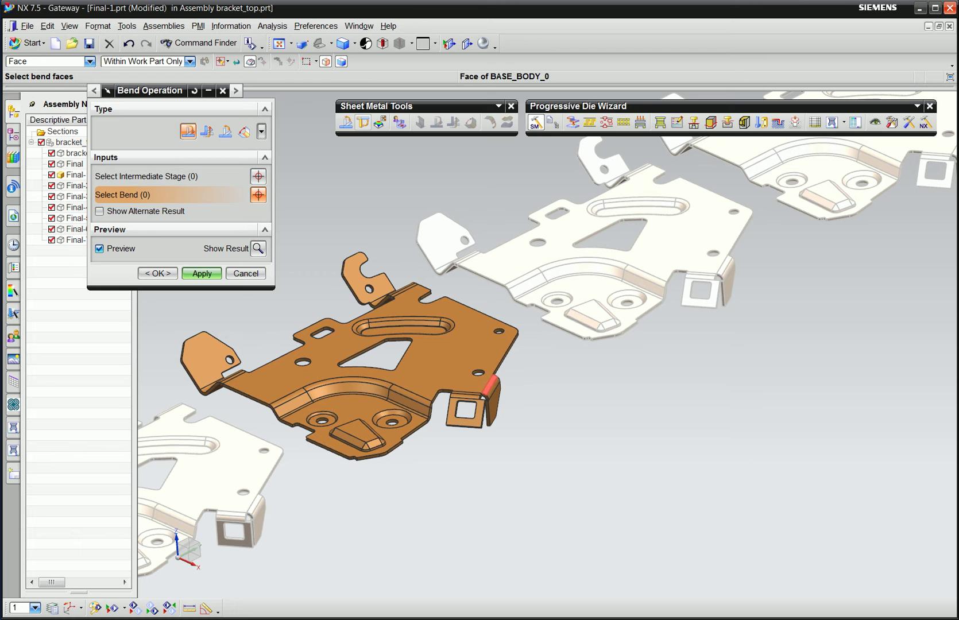
{"action": "left_click", "coordinate": [490, 384]}
{"action": "left_click", "coordinate": [202, 274]}
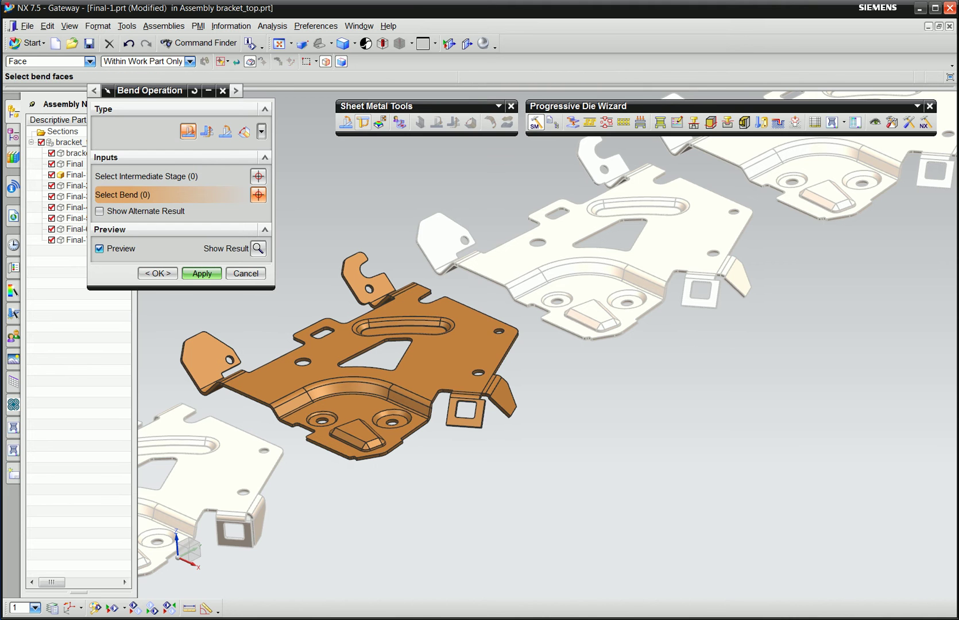
{"action": "left_click", "coordinate": [157, 273]}
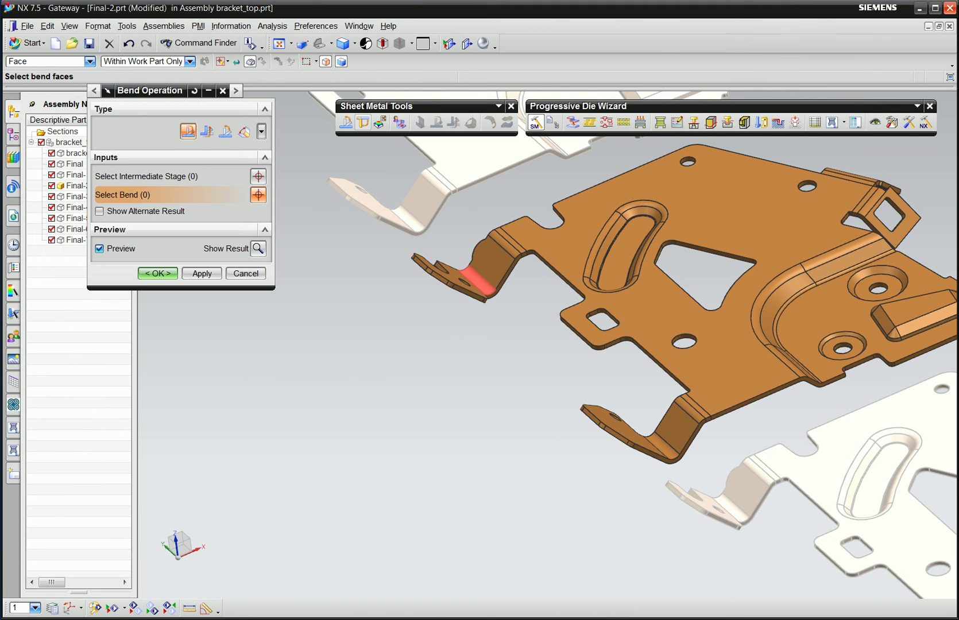
Flatten Final-2's hooked flange and lower flange bends.
{"action": "left_click", "coordinate": [477, 281]}
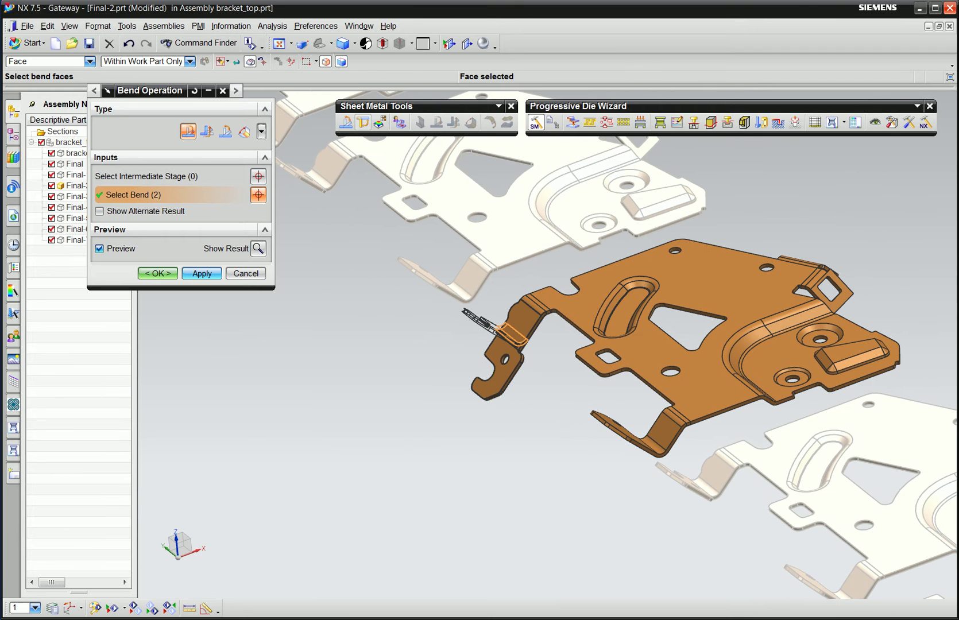
{"action": "left_click", "coordinate": [202, 273]}
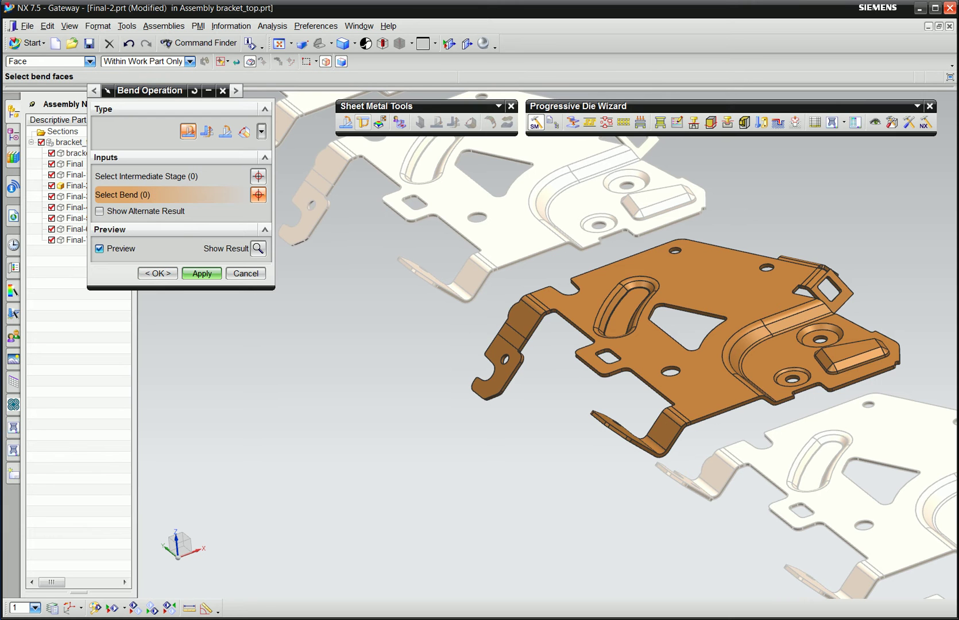
{"action": "left_click", "coordinate": [533, 306]}
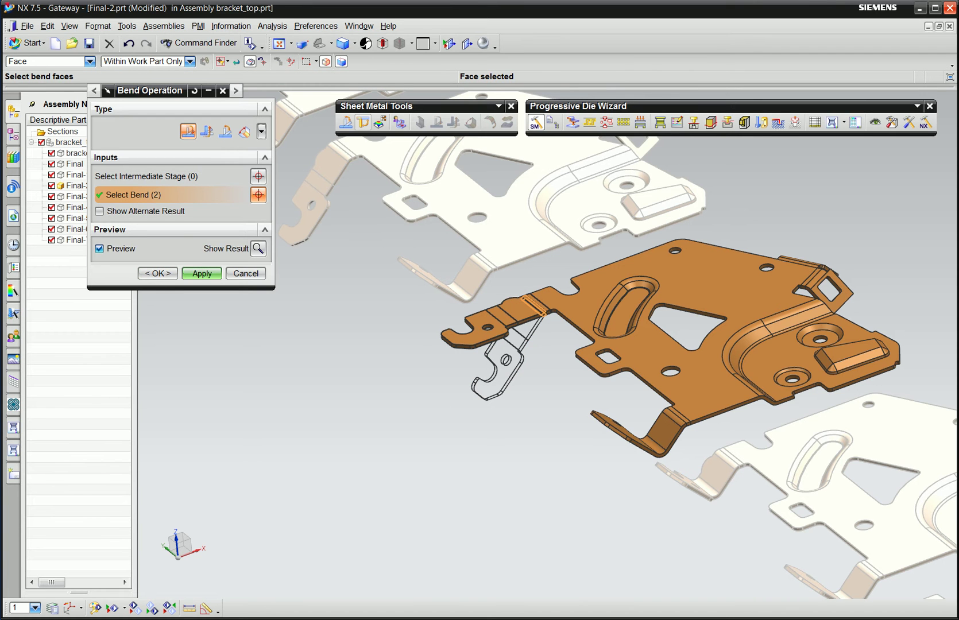
{"action": "left_click", "coordinate": [202, 273]}
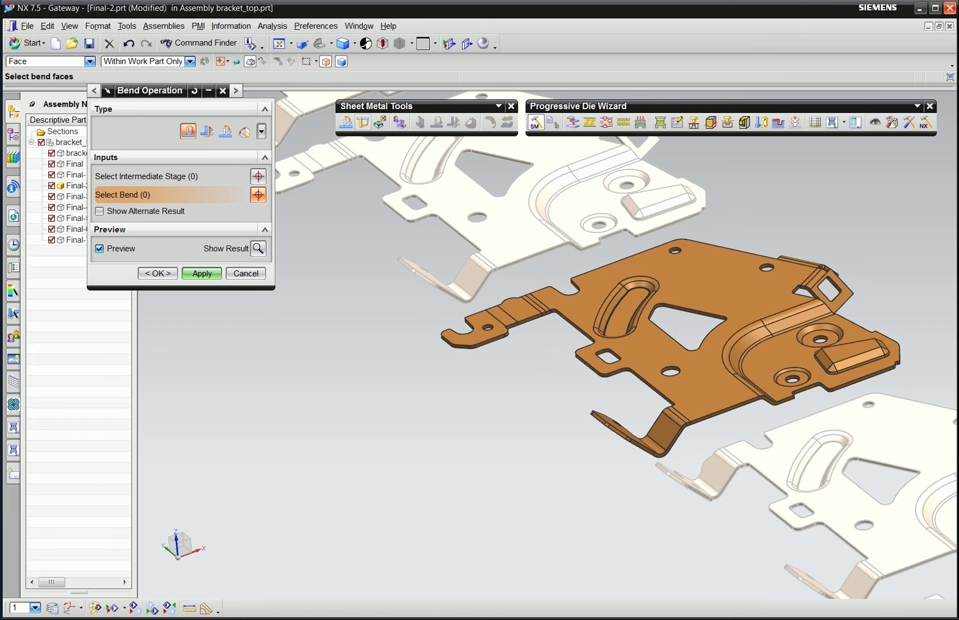
{"action": "left_click", "coordinate": [650, 444]}
{"action": "left_click", "coordinate": [201, 274]}
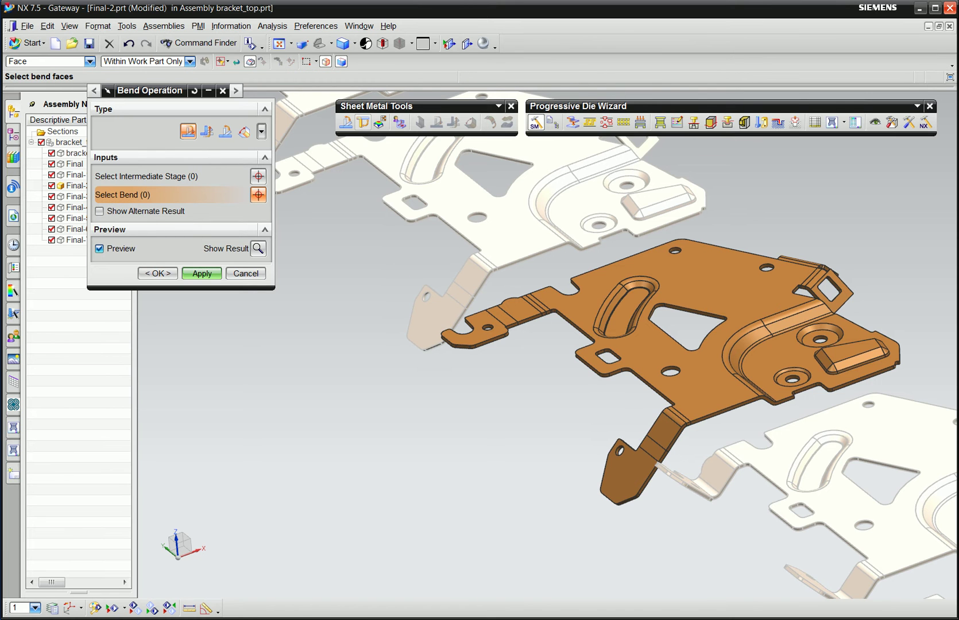
{"action": "left_click", "coordinate": [673, 418]}
{"action": "left_click", "coordinate": [202, 273]}
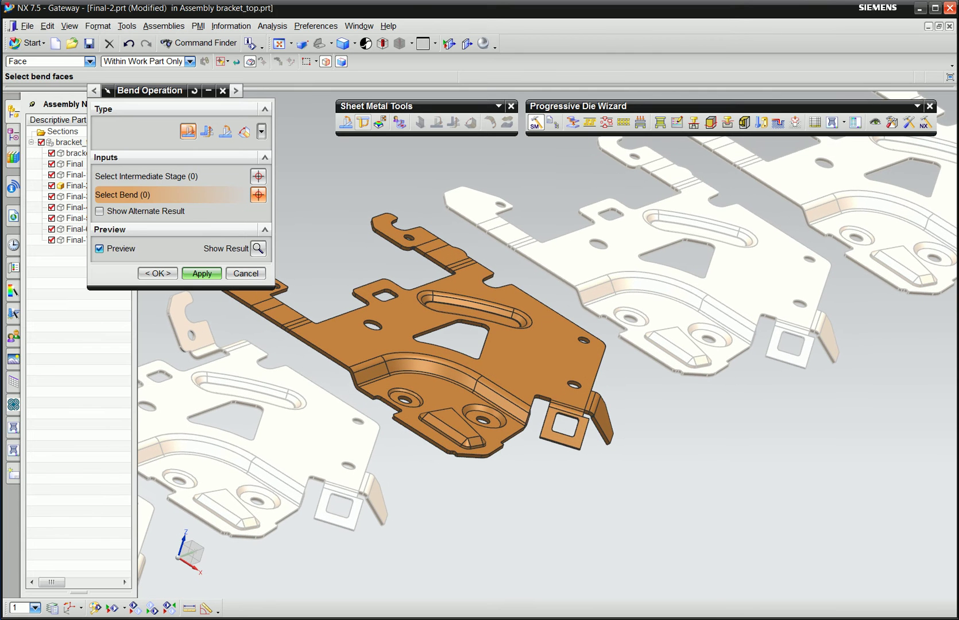
Unfold the remaining bend and the right flap flat, then close Bend Operation.
{"action": "left_click", "coordinate": [566, 409]}
{"action": "left_click", "coordinate": [201, 273]}
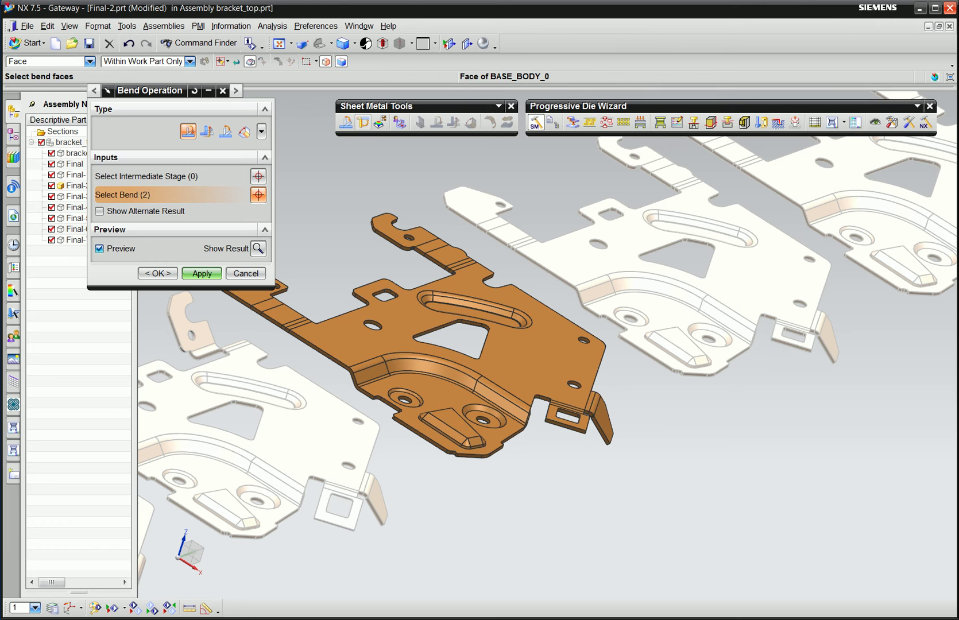
{"action": "left_click", "coordinate": [591, 405]}
{"action": "left_click", "coordinate": [202, 273]}
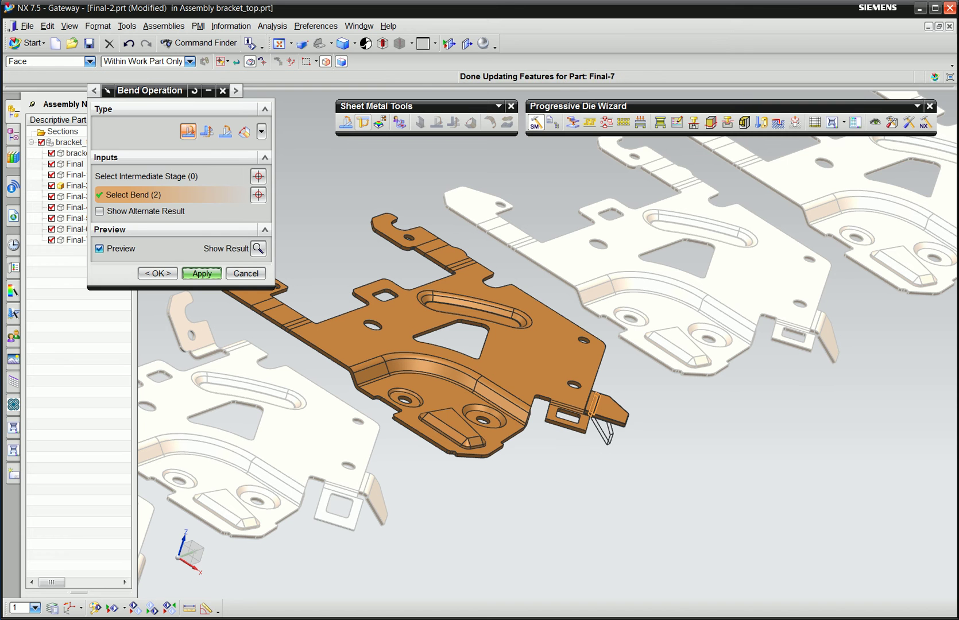
{"action": "key", "text": "Escape"}
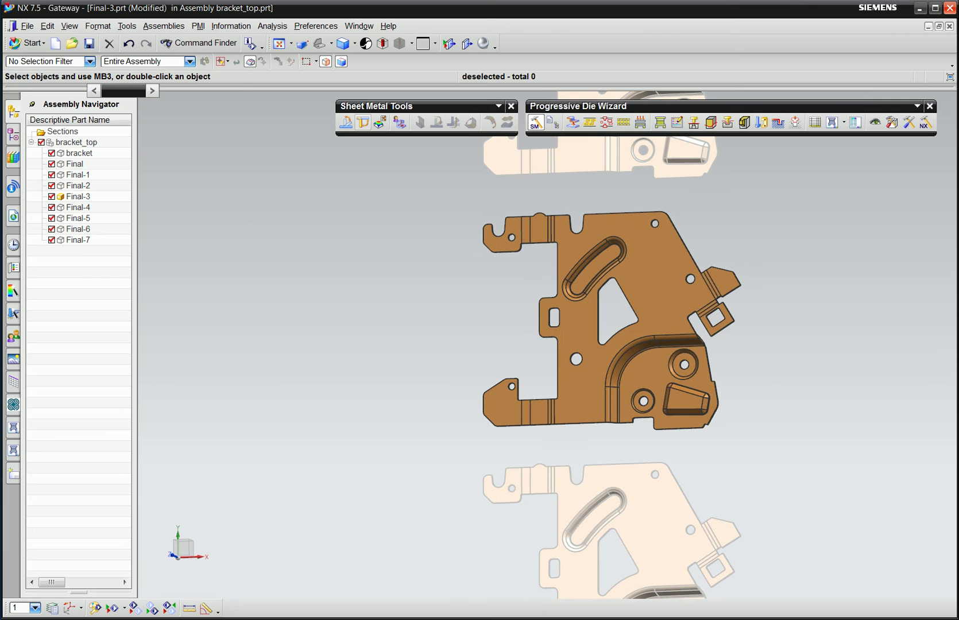
Switch to the Modeling application from the graphics window's context menu.
{"action": "right_click", "coordinate": [784, 197]}
{"action": "left_click", "coordinate": [815, 205]}
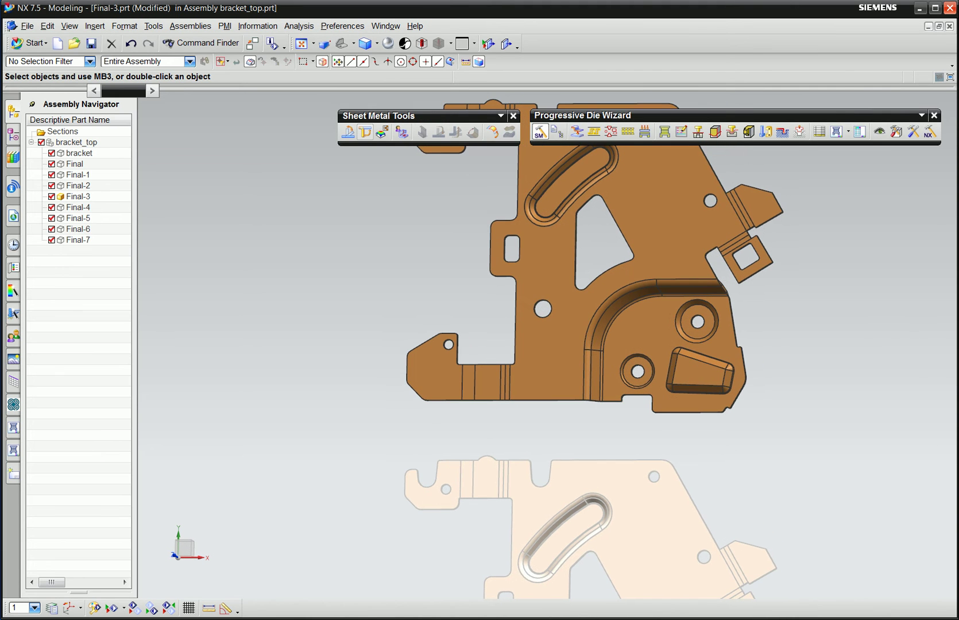
Delete the trapezoidal pocket's 30 faces from Final-3 with lasso-selected Delete Face.
{"action": "right_click", "coordinate": [895, 62]}
{"action": "left_click", "coordinate": [884, 398]}
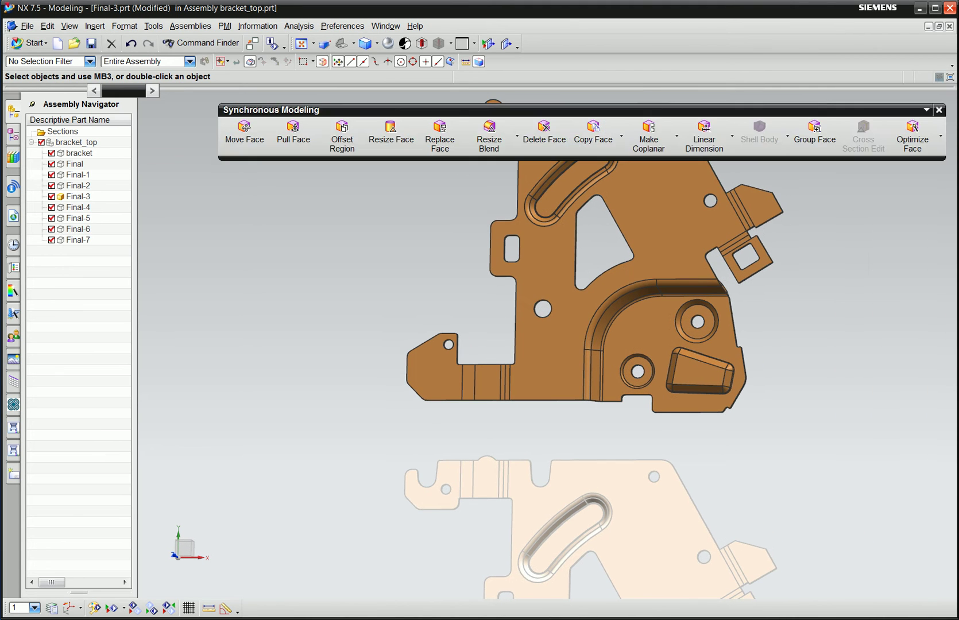
{"action": "left_click", "coordinate": [544, 132]}
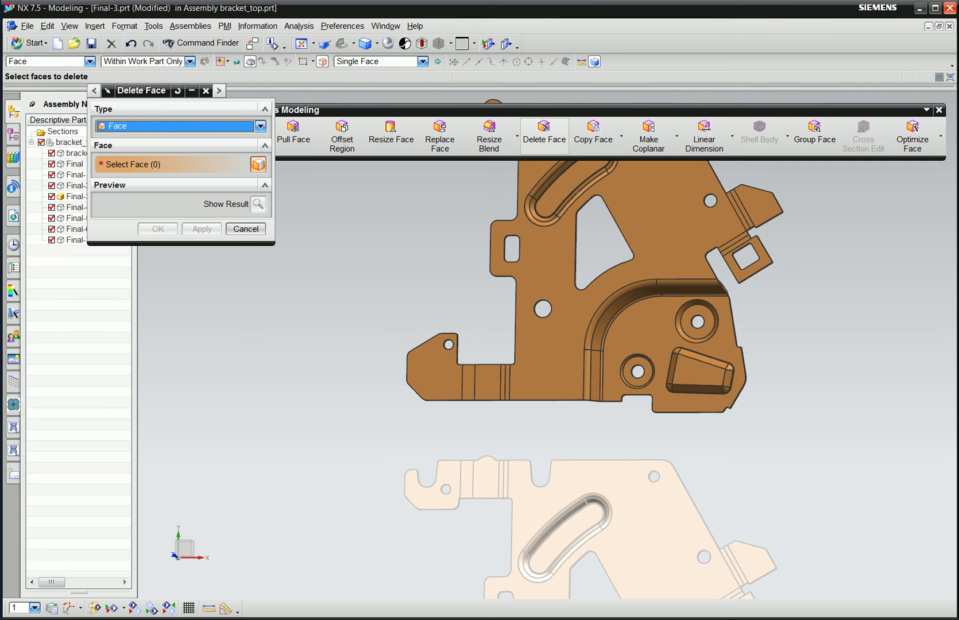
{"action": "left_click", "coordinate": [312, 62]}
{"action": "left_click", "coordinate": [327, 89]}
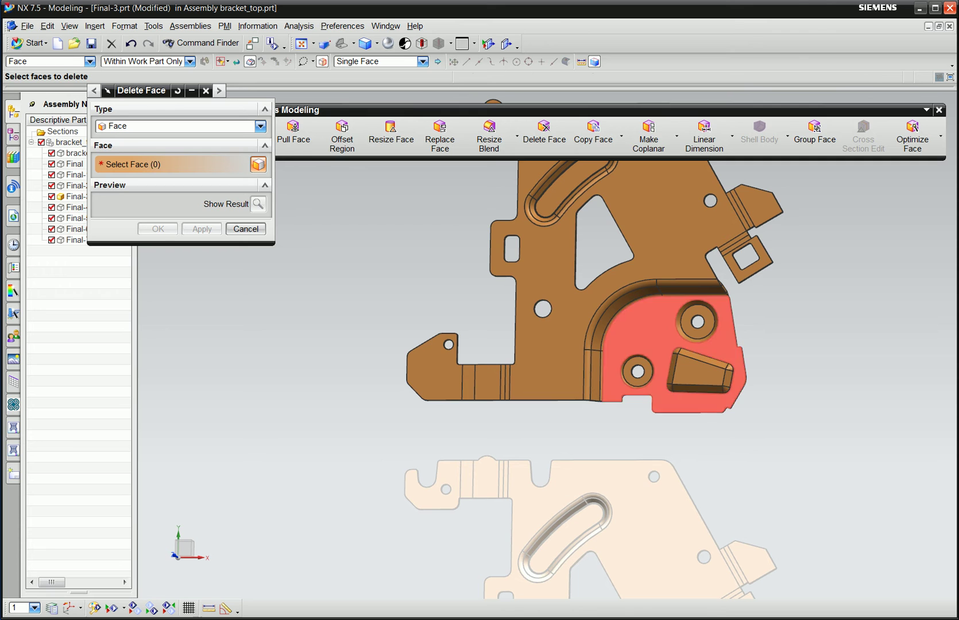
{"action": "left_click_drag", "start_coordinate": [679, 343], "coordinate": [664, 340]}
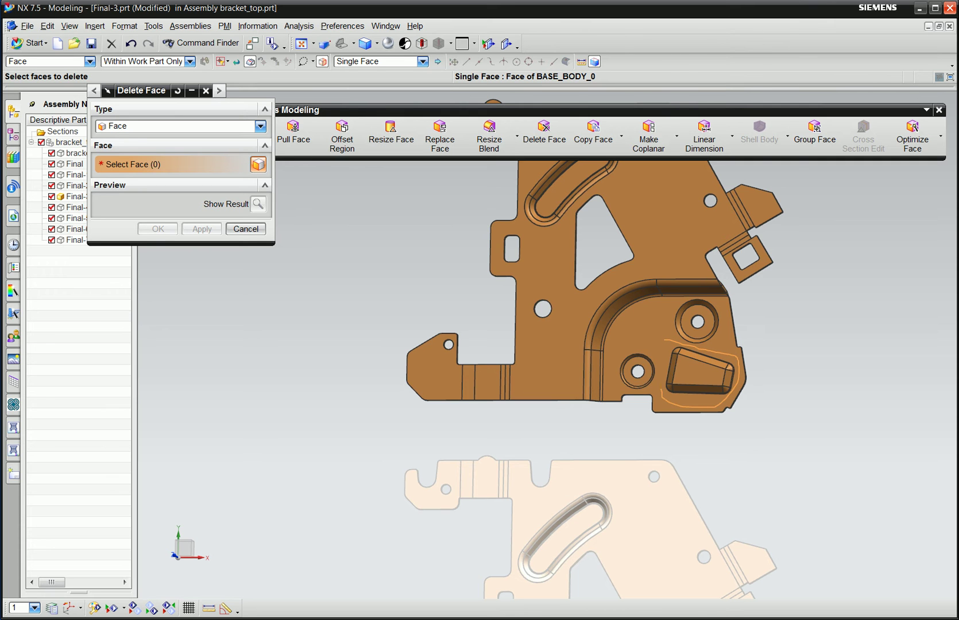
{"action": "middle_click_drag", "start_coordinate": [574, 287], "coordinate": [592, 310]}
{"action": "key", "text": "Home"}
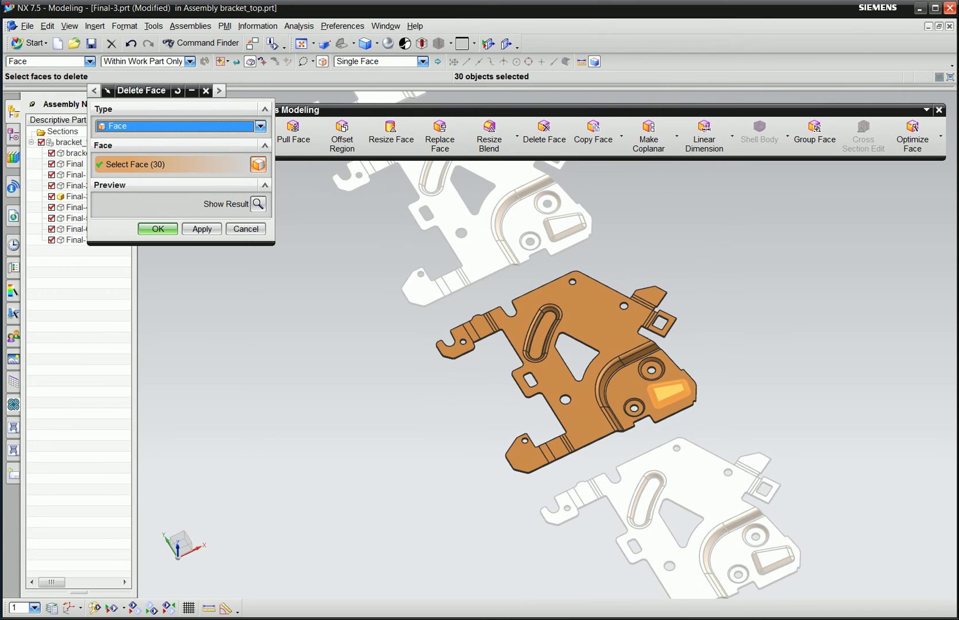
{"action": "left_click", "coordinate": [202, 229]}
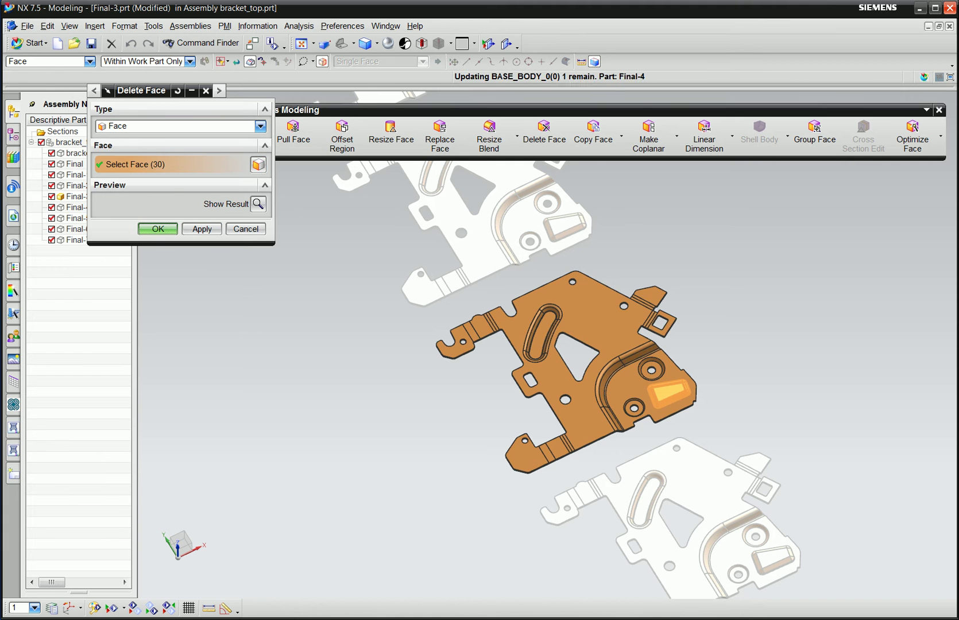
{"action": "key", "text": "Escape"}
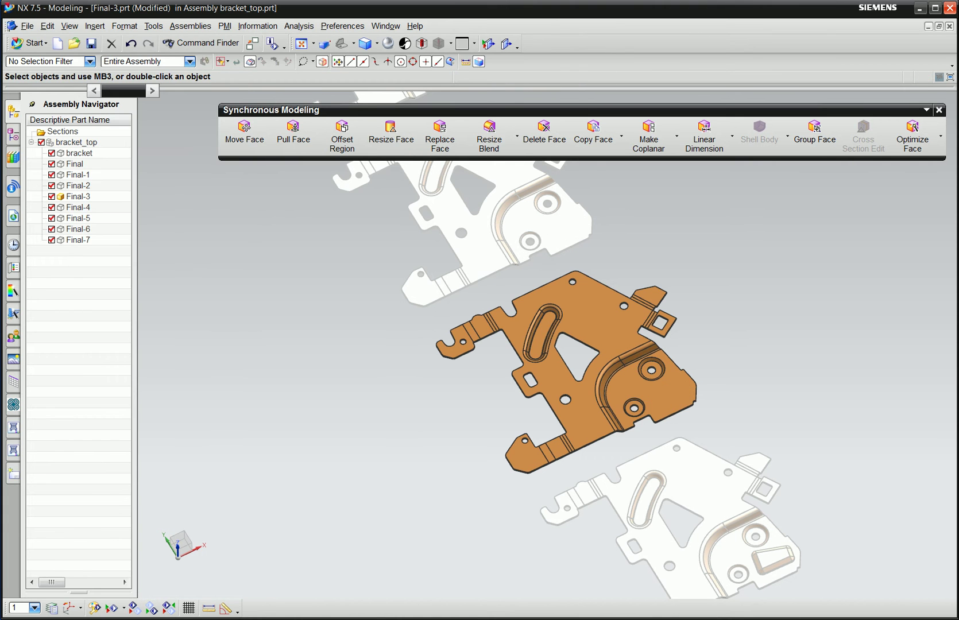
Make Final-4 the work part and delete its two boss-hole faces.
{"action": "double_click", "coordinate": [78, 207]}
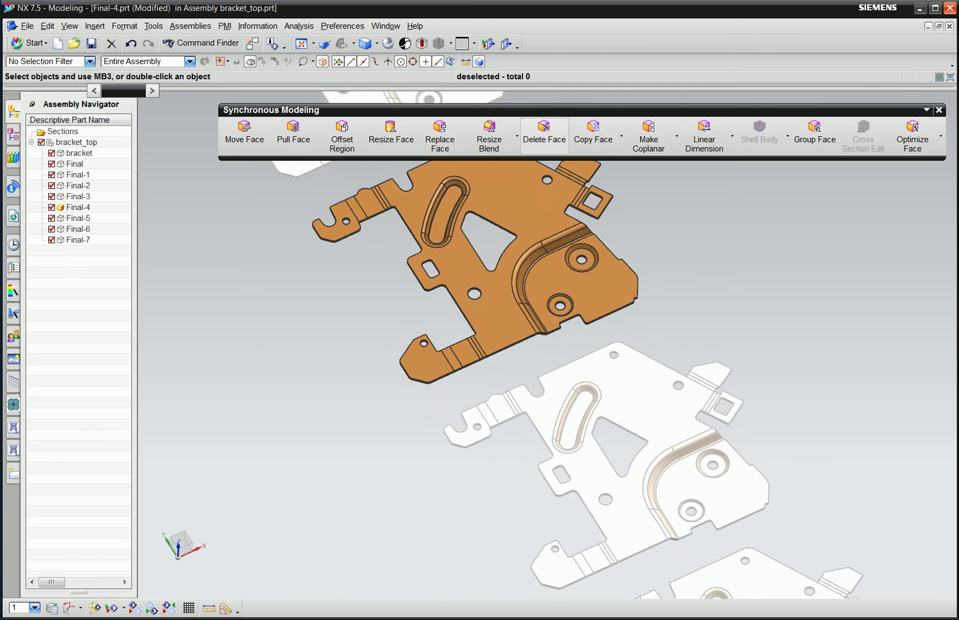
{"action": "left_click", "coordinate": [544, 132]}
{"action": "left_click", "coordinate": [585, 255]}
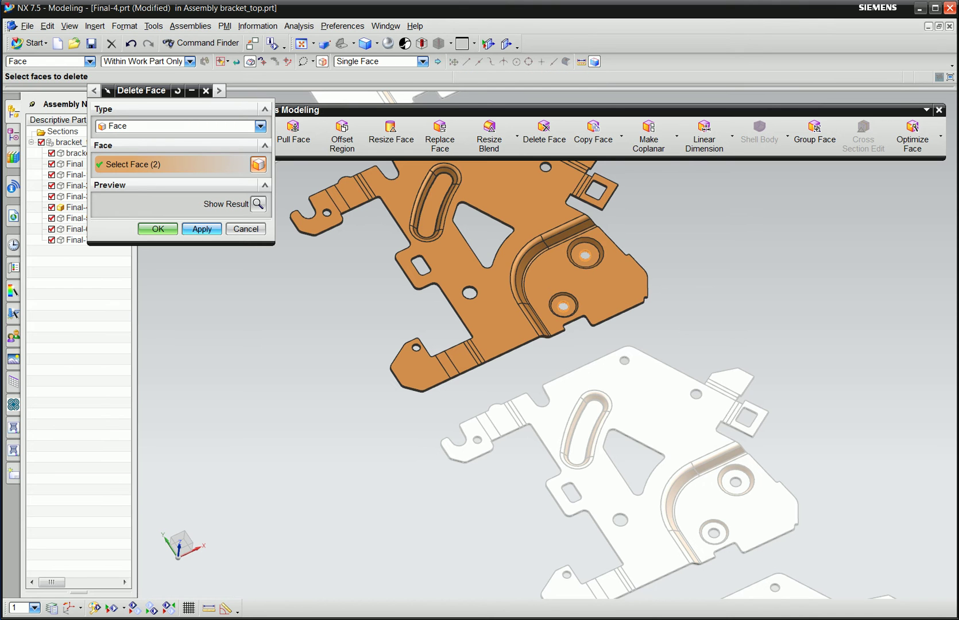
{"action": "left_click", "coordinate": [158, 229]}
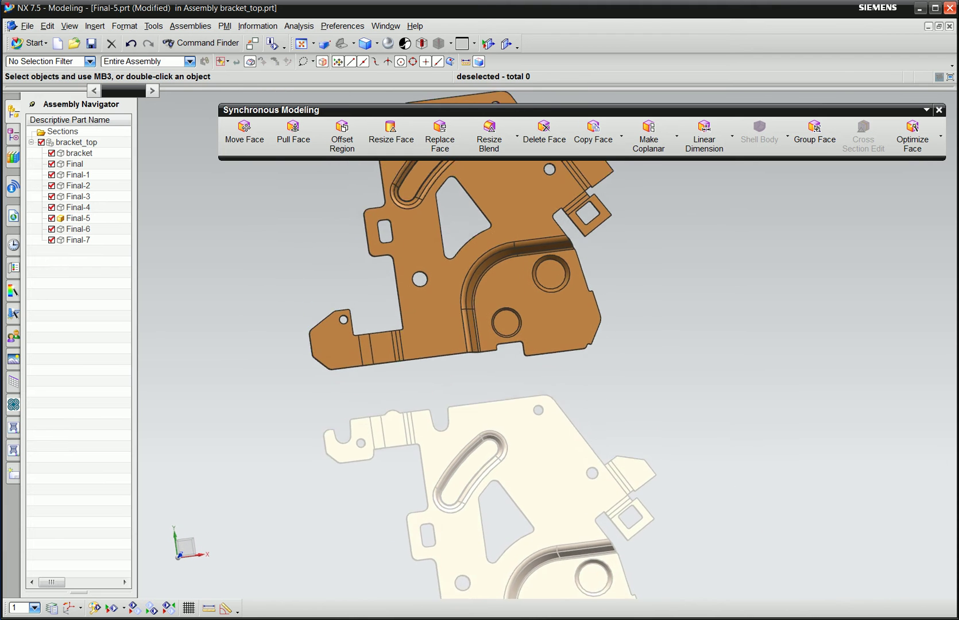
Delete Final-5's two round bosses by rectangle-selecting their eight faces.
{"action": "left_click", "coordinate": [543, 137]}
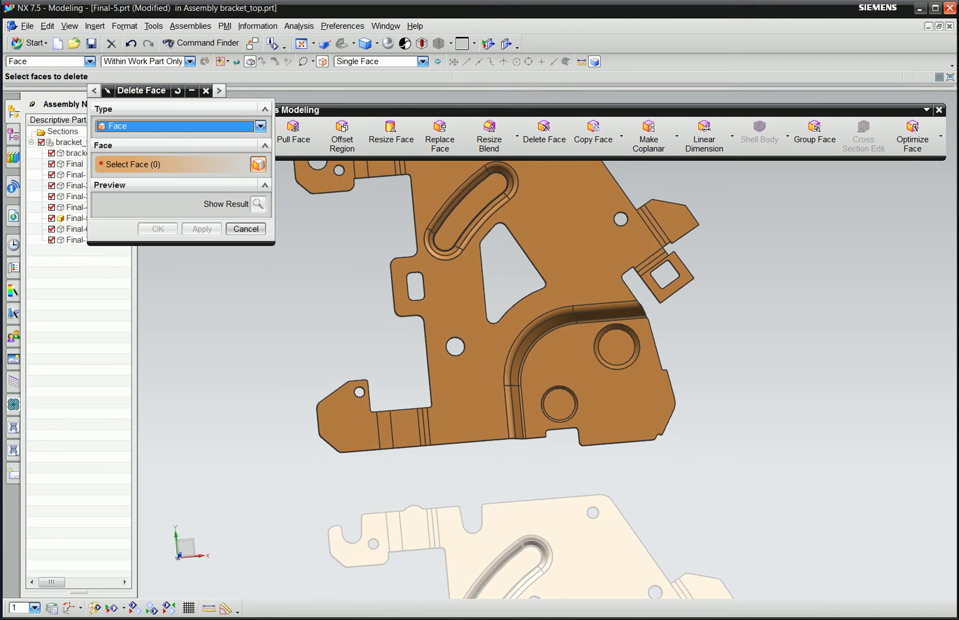
{"action": "left_click", "coordinate": [312, 61]}
{"action": "left_click", "coordinate": [321, 76]}
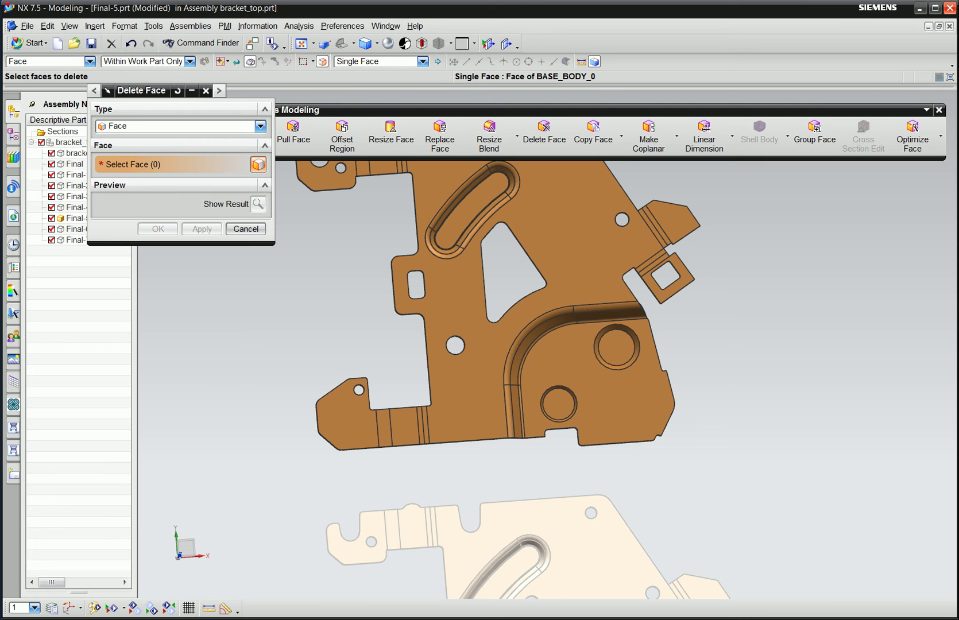
{"action": "left_click", "coordinate": [558, 404]}
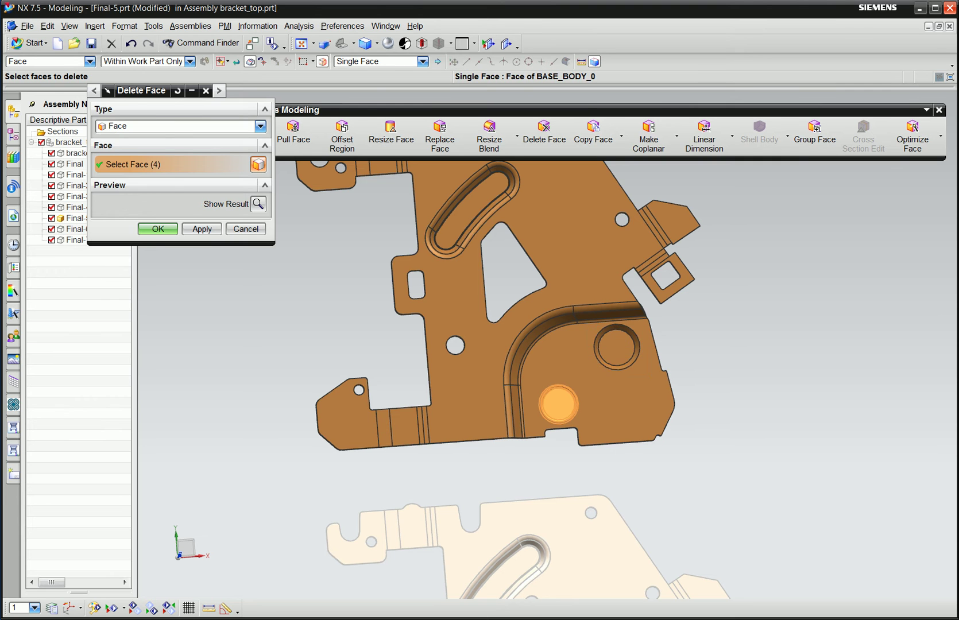
{"action": "left_click", "coordinate": [616, 347]}
{"action": "key", "text": "Return"}
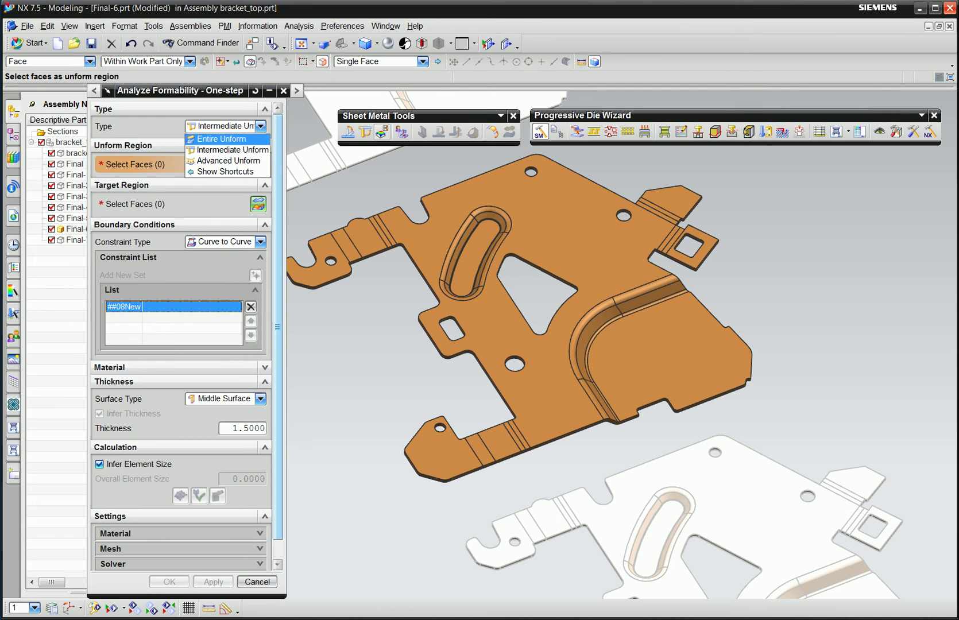
Select the curved flange, side strips and bend faces as the Intermediate Unform region.
{"action": "left_click", "coordinate": [233, 149]}
{"action": "scroll", "coordinate": [401, 270], "scroll_direction": "up", "scroll_amount": 3}
{"action": "scroll", "coordinate": [665, 276], "scroll_direction": "up", "scroll_amount": 2}
{"action": "left_click", "coordinate": [776, 319]}
{"action": "left_click", "coordinate": [769, 317]}
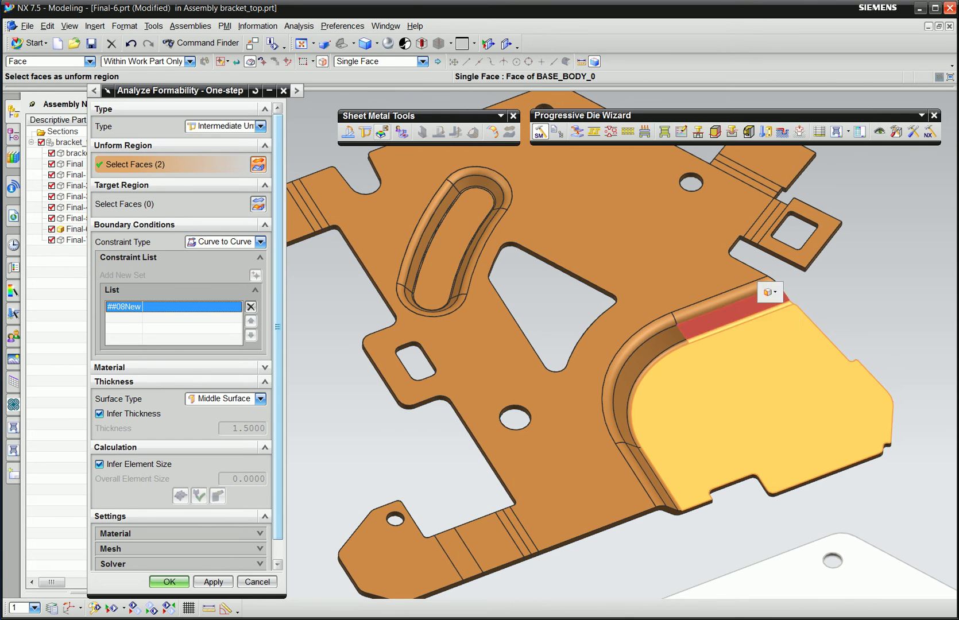
{"action": "left_click", "coordinate": [752, 284]}
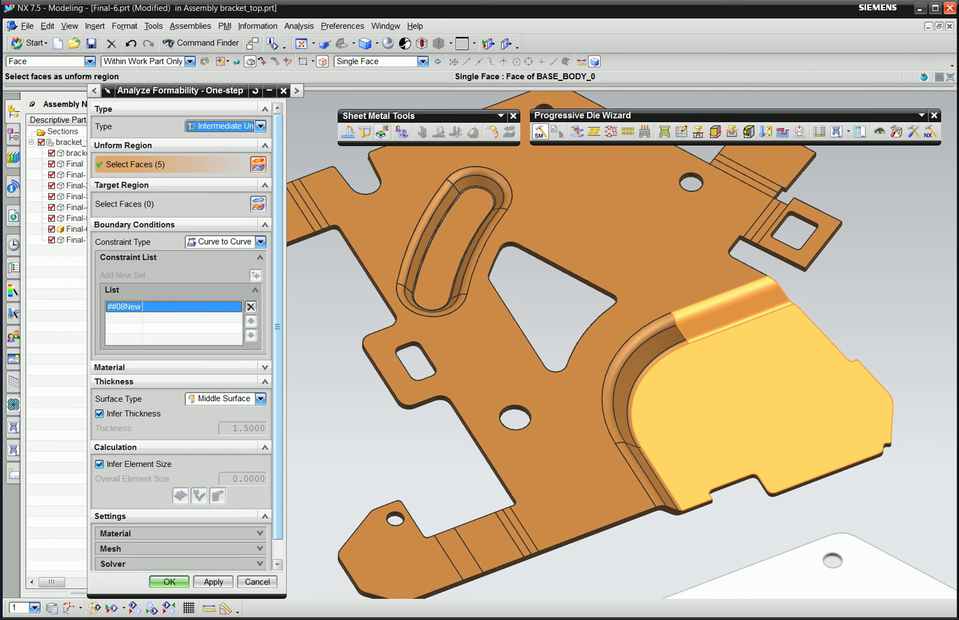
{"action": "left_click", "coordinate": [660, 350]}
{"action": "left_click", "coordinate": [687, 331]}
{"action": "left_click", "coordinate": [643, 396]}
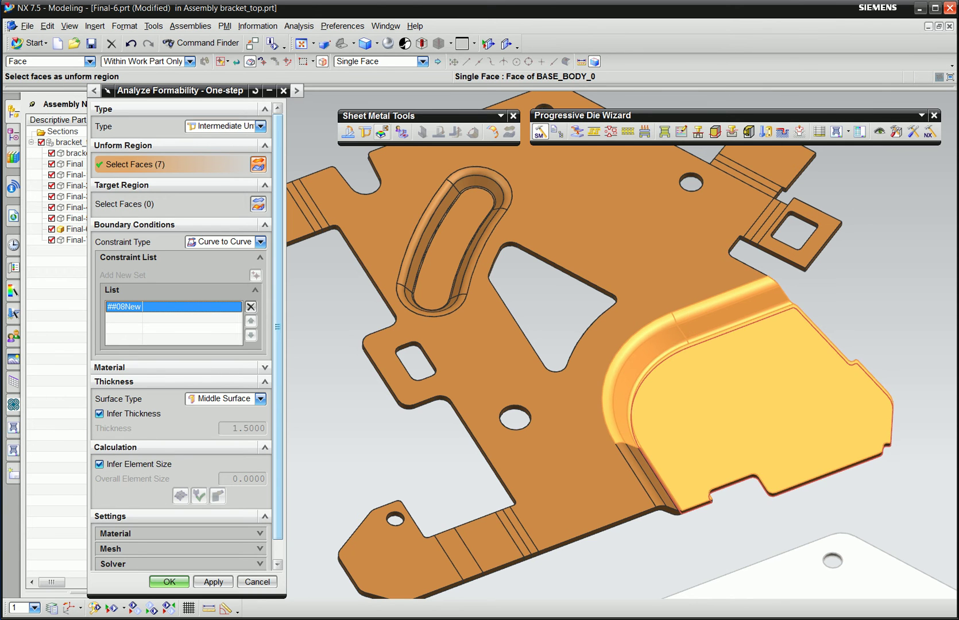
{"action": "left_click", "coordinate": [649, 453]}
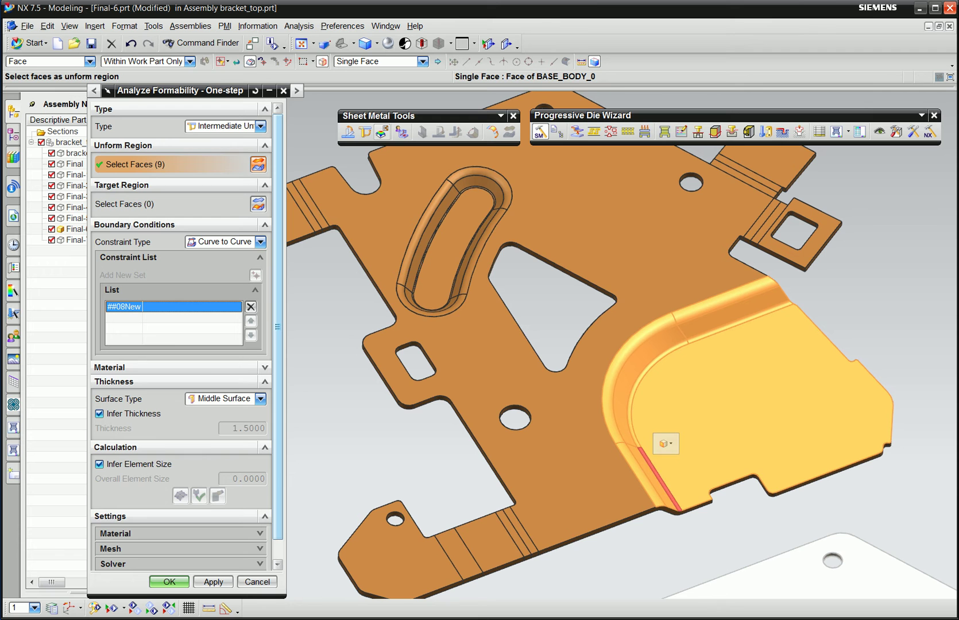
Set the flat base face as target and run the one-step calculation, keeping the result.
{"action": "left_click", "coordinate": [124, 204]}
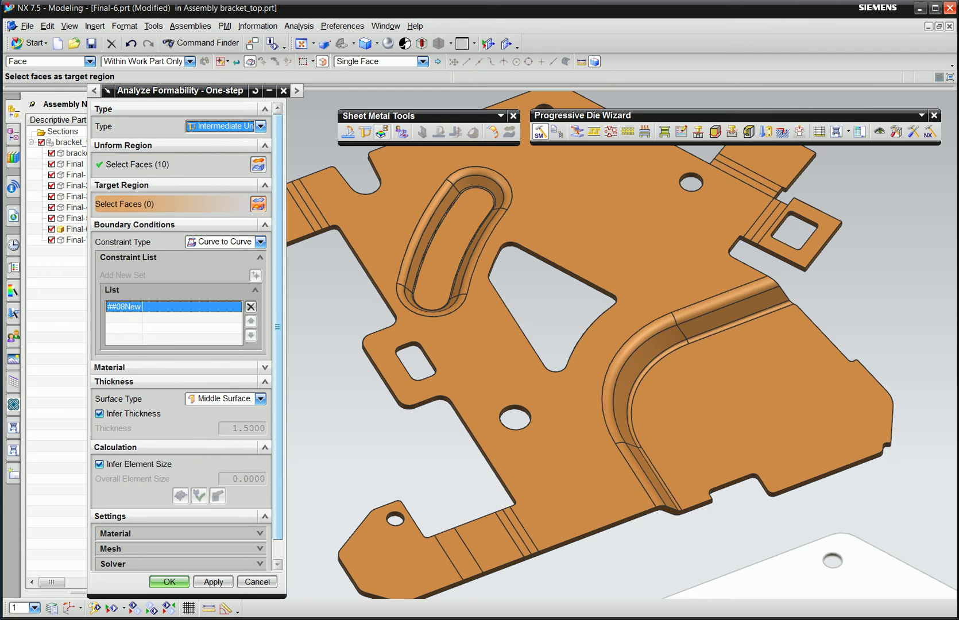
{"action": "left_click", "coordinate": [574, 241]}
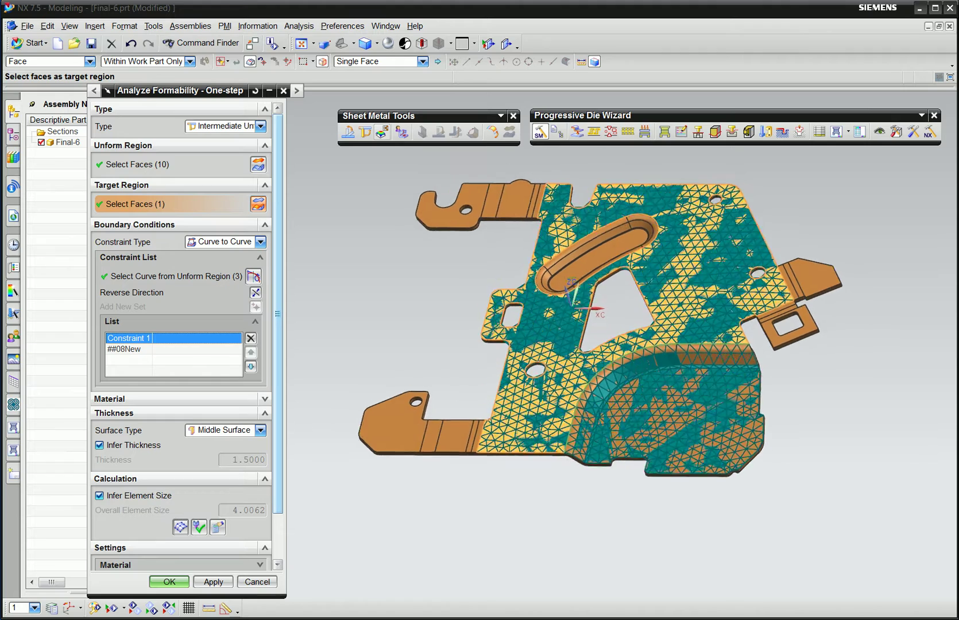
{"action": "left_click", "coordinate": [217, 527]}
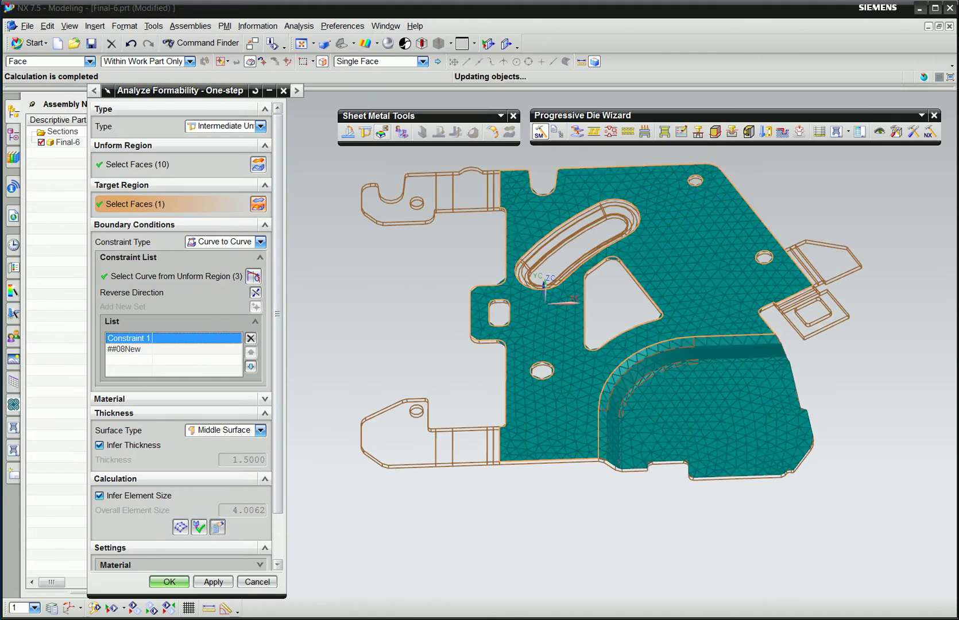
{"action": "key", "text": "Escape"}
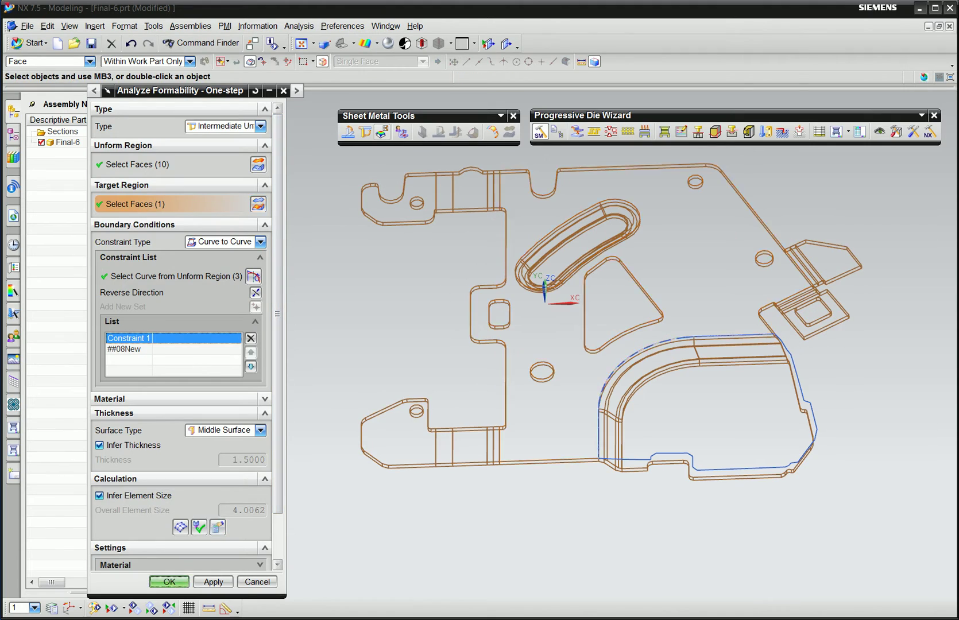
{"action": "scroll", "coordinate": [713, 397], "scroll_direction": "up", "scroll_amount": 1}
Zoom in on the flange corner and dismiss the view shortcut menu.
{"action": "scroll", "coordinate": [714, 397], "scroll_direction": "up", "scroll_amount": 1}
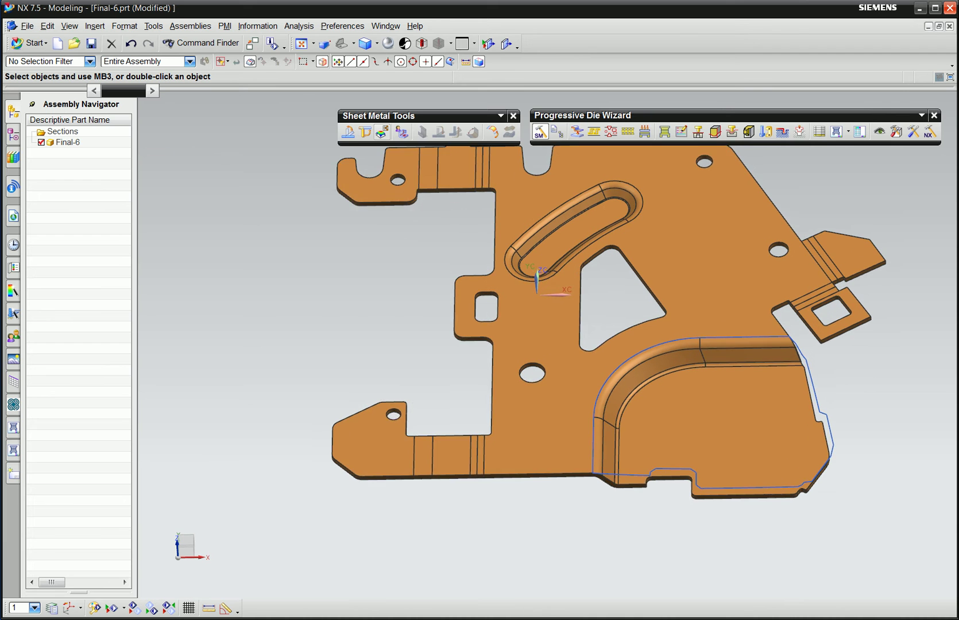
{"action": "scroll", "coordinate": [713, 397], "scroll_direction": "up", "scroll_amount": 1}
{"action": "scroll", "coordinate": [714, 397], "scroll_direction": "up", "scroll_amount": 1}
{"action": "right_click", "coordinate": [241, 287]}
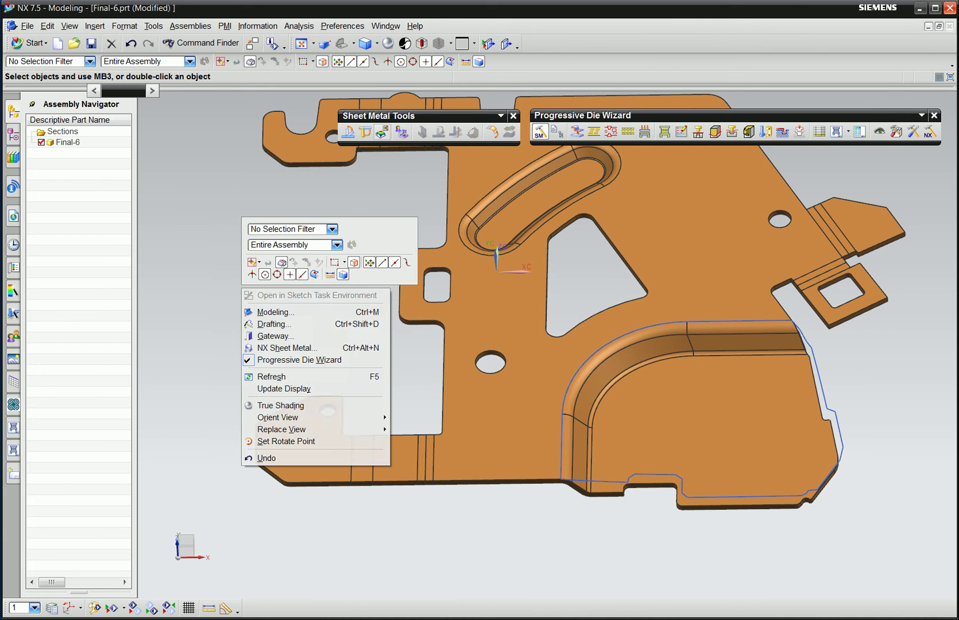
{"action": "left_click", "coordinate": [276, 311]}
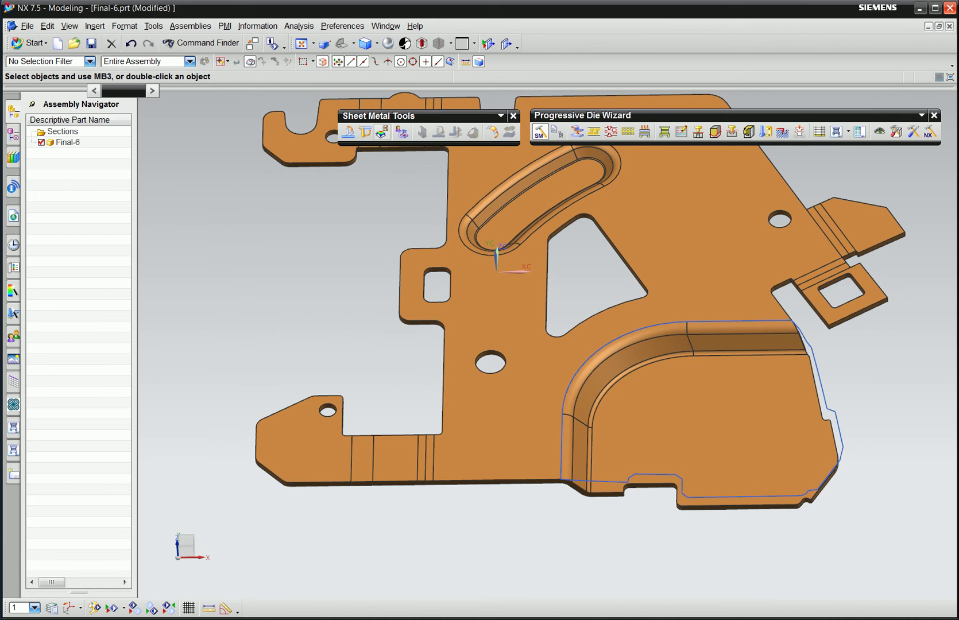
Start a Single Curve extrude on three flange edges, then reset the selection and close it.
{"action": "key", "text": "x"}
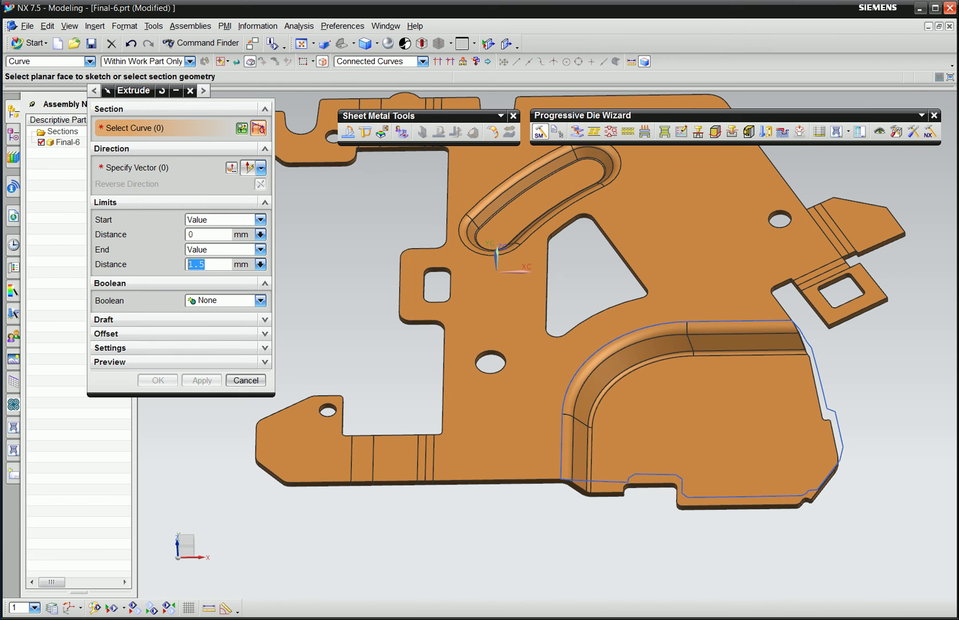
{"action": "left_click", "coordinate": [423, 61]}
{"action": "left_click", "coordinate": [356, 74]}
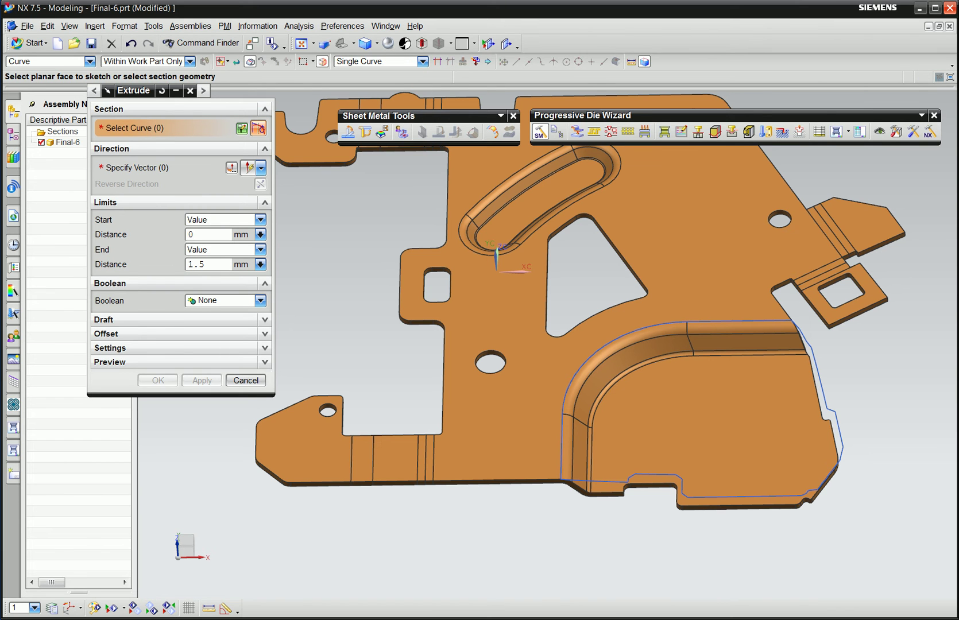
{"action": "left_click", "coordinate": [741, 320]}
{"action": "left_click", "coordinate": [603, 342]}
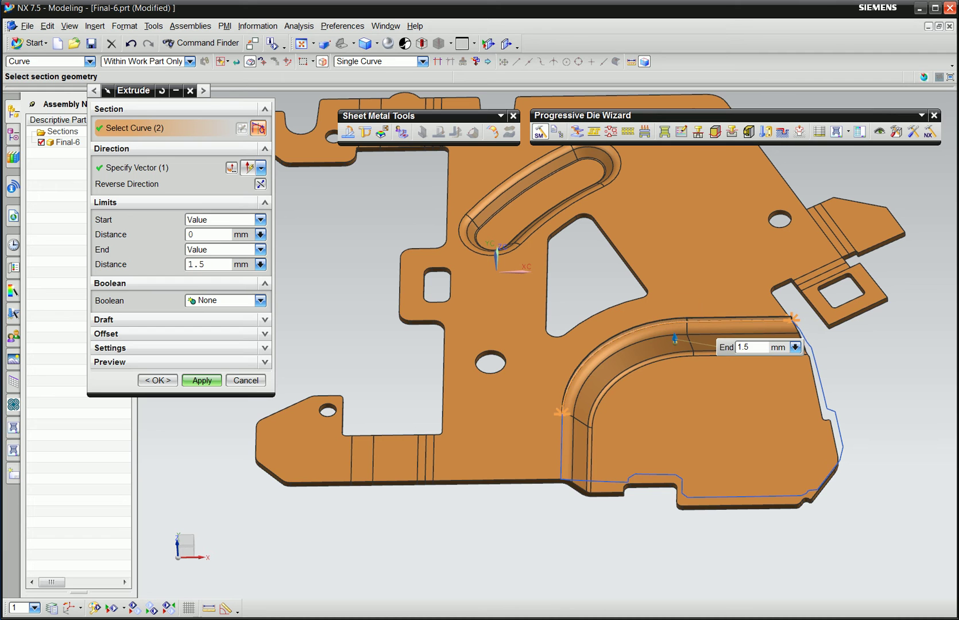
{"action": "left_click", "coordinate": [600, 456]}
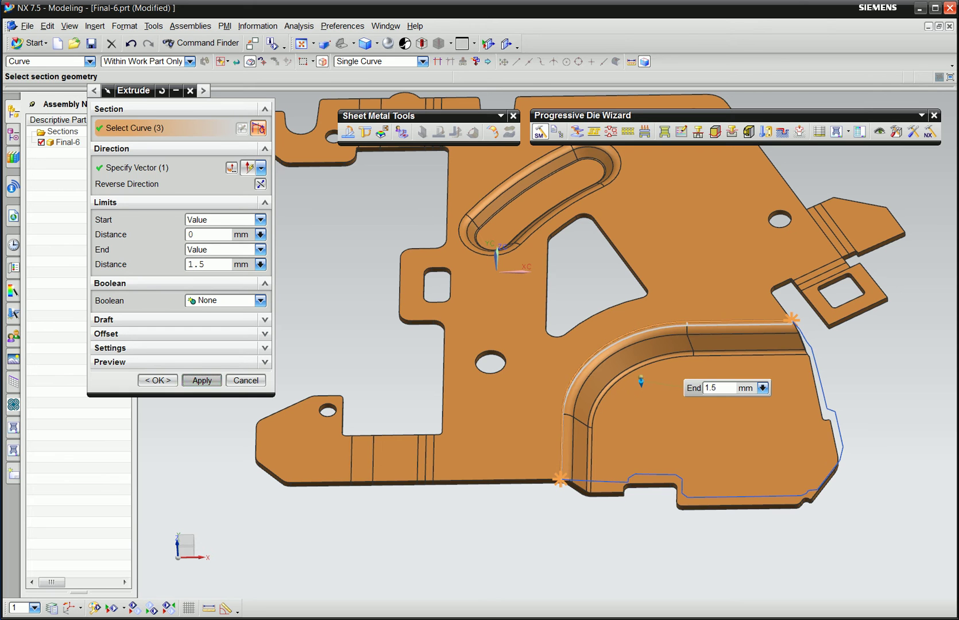
{"action": "left_click", "coordinate": [202, 380]}
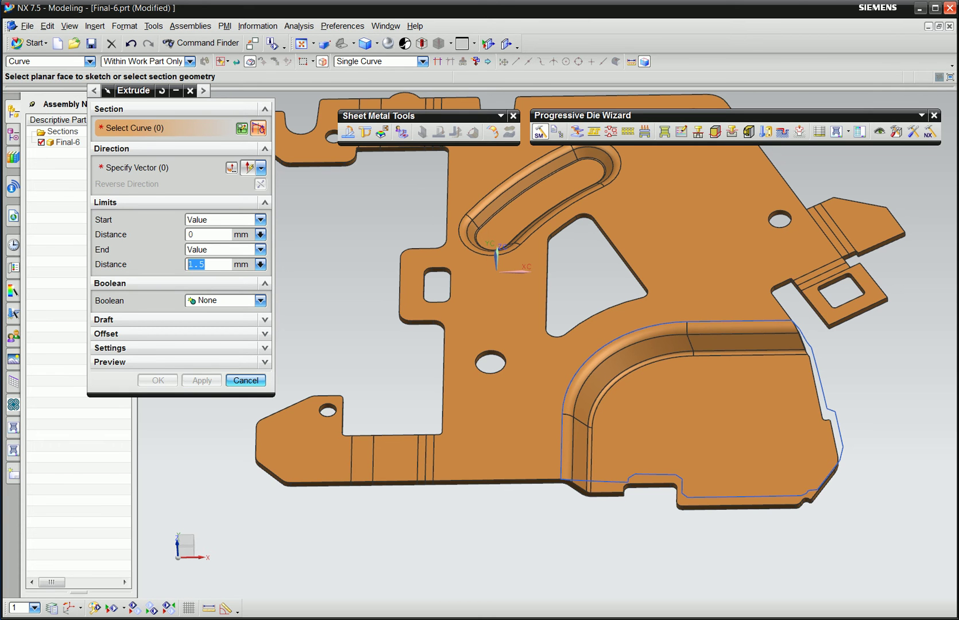
{"action": "left_click", "coordinate": [246, 380]}
Trim Body the bracket part using the extruded face as tool, removing the curved corner.
{"action": "left_click", "coordinate": [95, 26]}
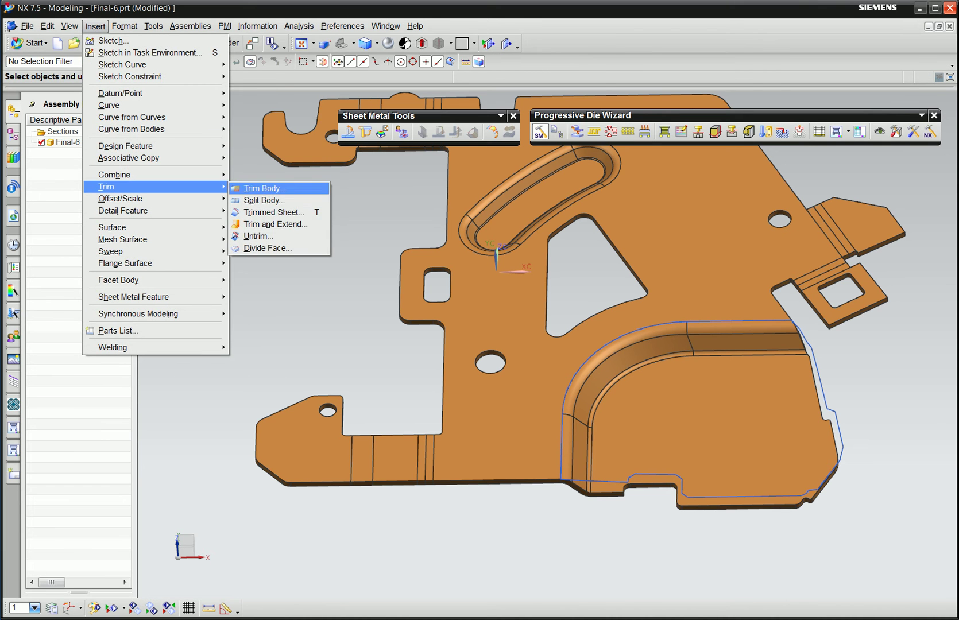
{"action": "left_click", "coordinate": [261, 187]}
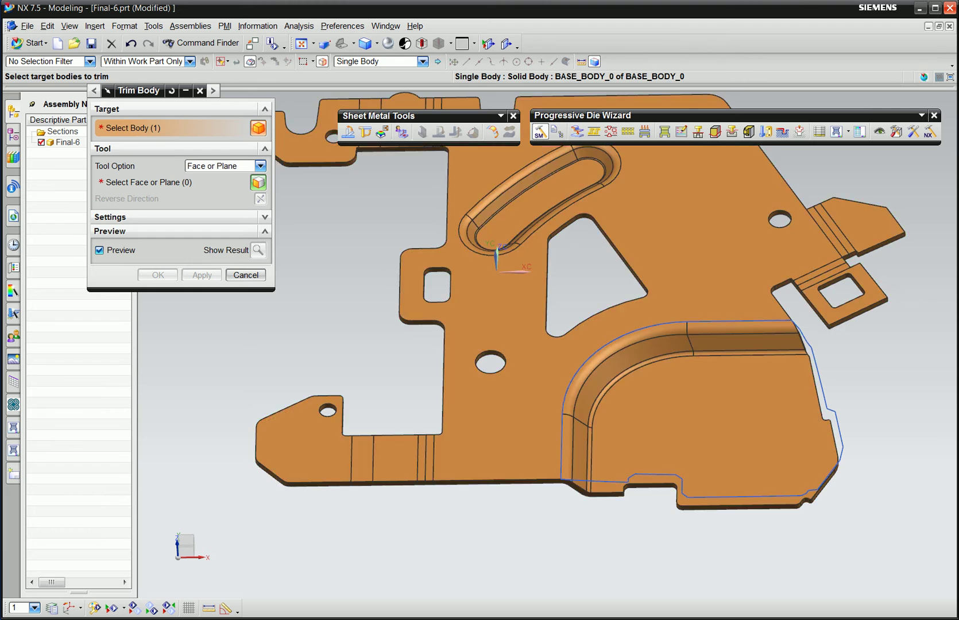
{"action": "left_click", "coordinate": [542, 373]}
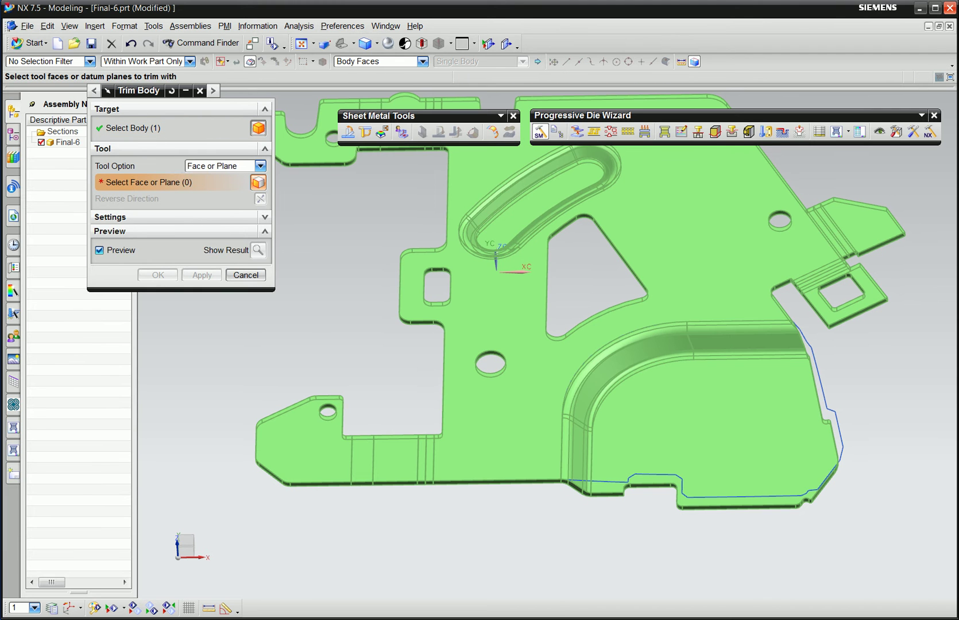
{"action": "left_click", "coordinate": [827, 405]}
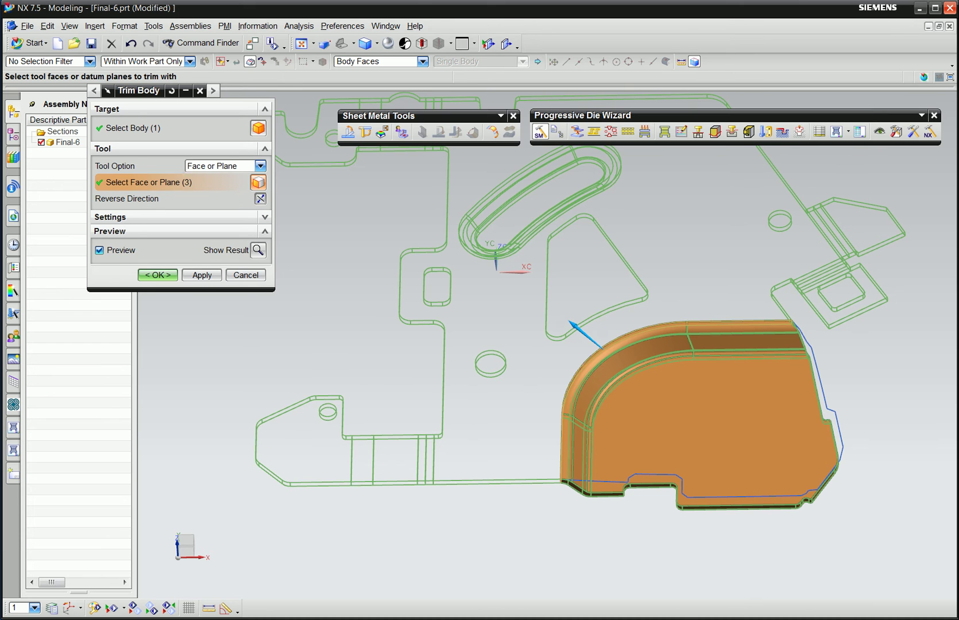
{"action": "left_click", "coordinate": [201, 275]}
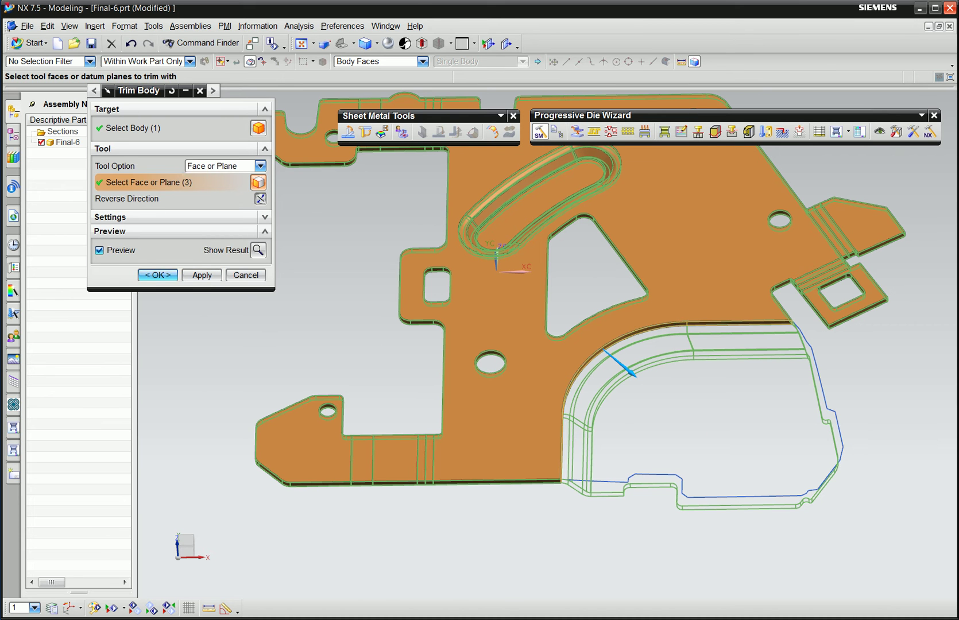
{"action": "key", "text": "Escape"}
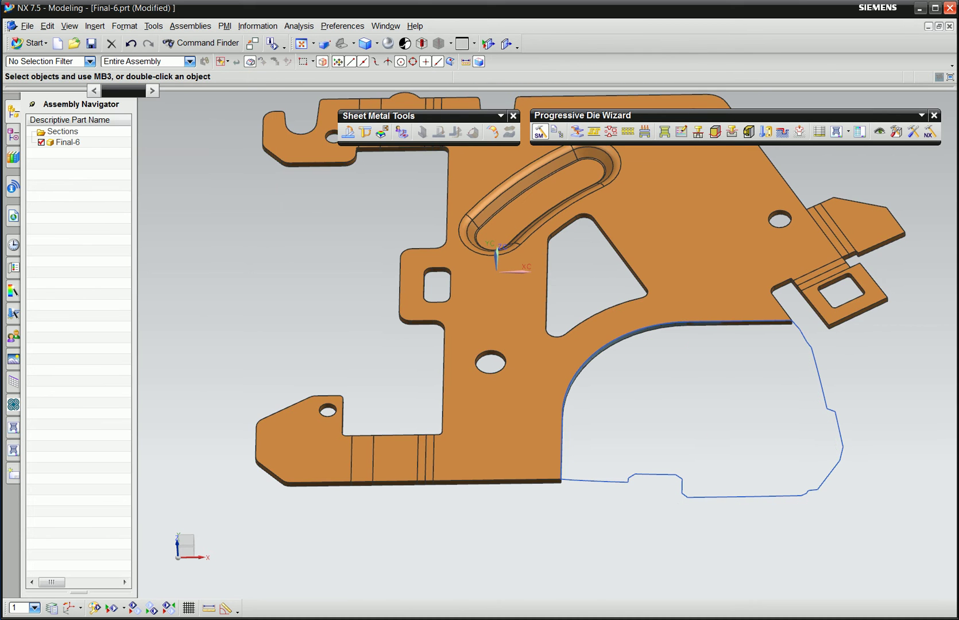
Extrude the flattened outline loop as Connected Curves, uniting it with Final-6.
{"action": "key", "text": "x"}
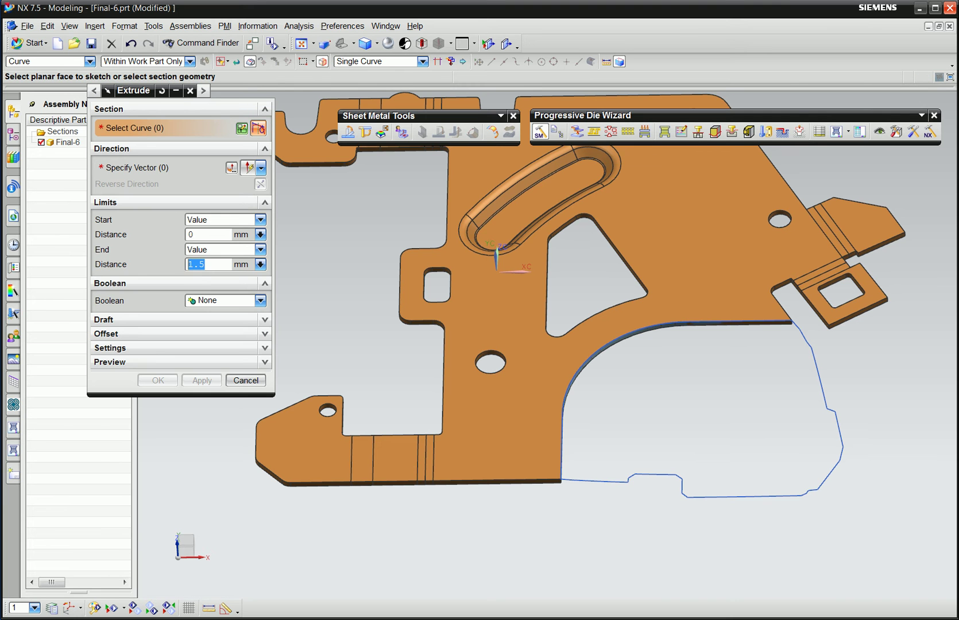
{"action": "left_click", "coordinate": [422, 61]}
{"action": "left_click", "coordinate": [368, 81]}
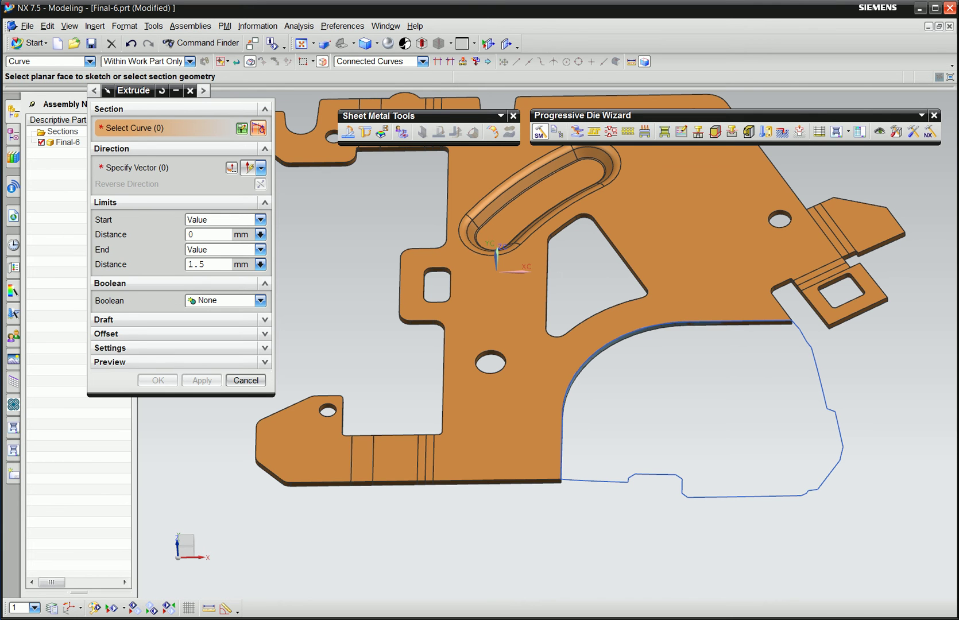
{"action": "left_click", "coordinate": [820, 379]}
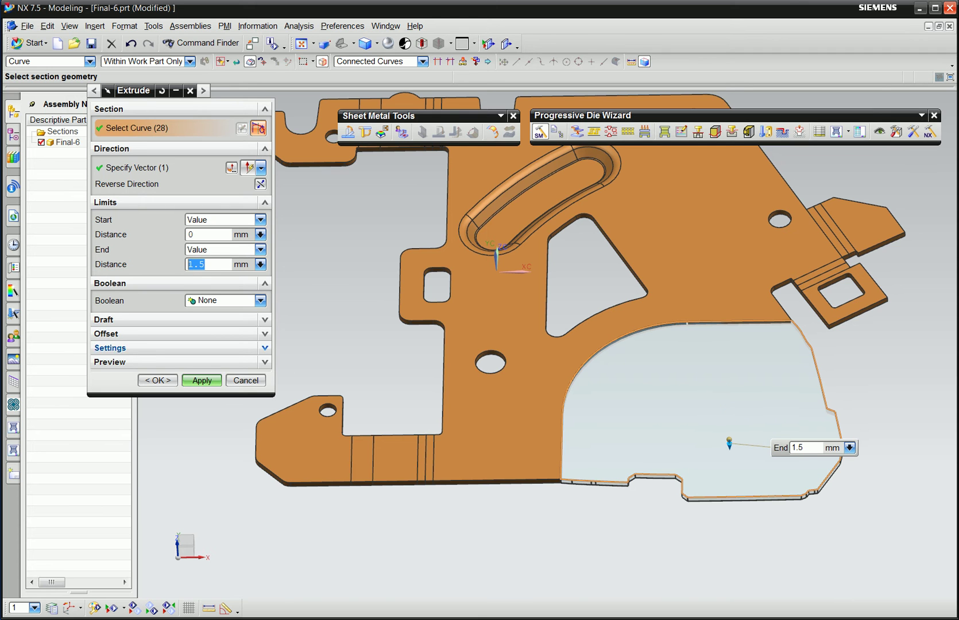
{"action": "left_click", "coordinate": [260, 300]}
{"action": "left_click", "coordinate": [207, 323]}
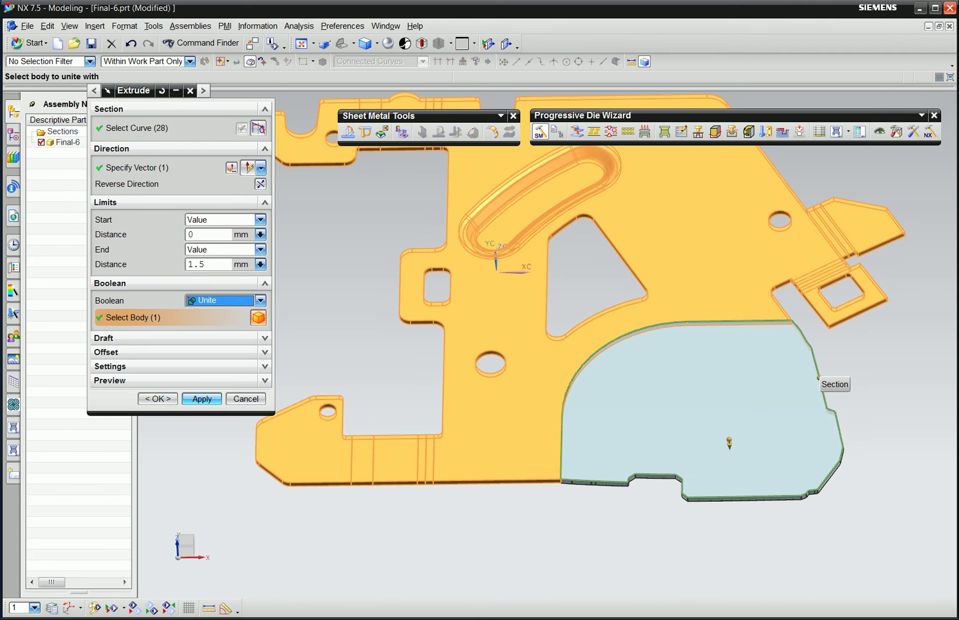
{"action": "left_click", "coordinate": [158, 399]}
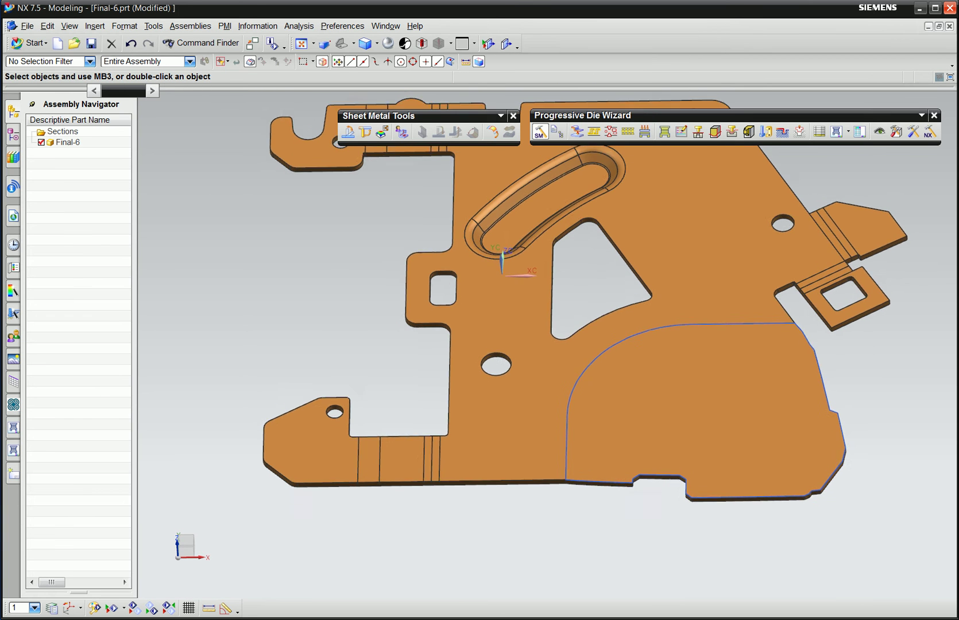
Display parent bracket_top fully shaded and fit the whole strip in view.
{"action": "right_click", "coordinate": [69, 143]}
{"action": "left_click", "coordinate": [195, 150]}
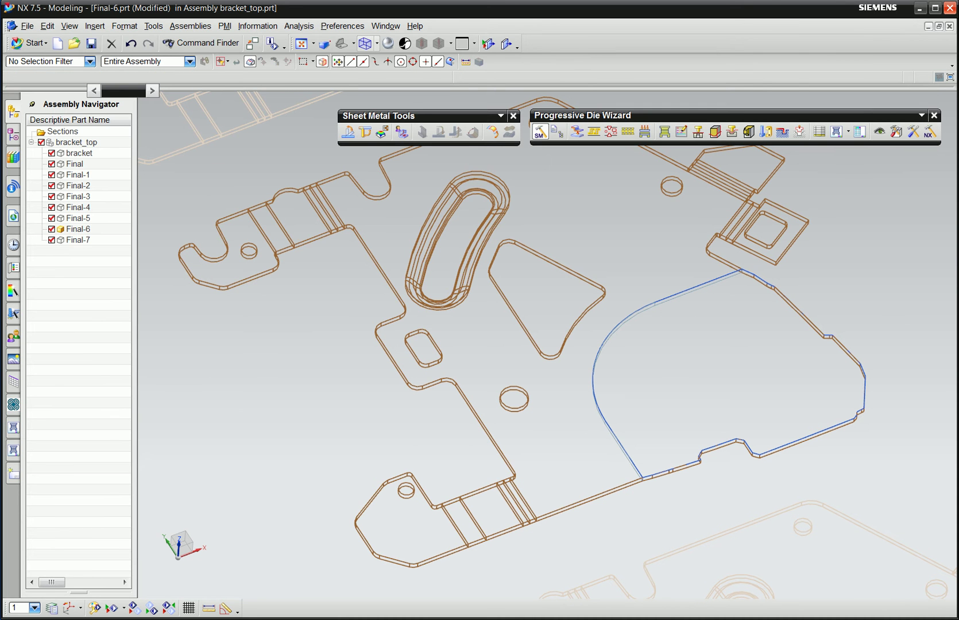
{"action": "left_click", "coordinate": [376, 43]}
{"action": "left_click", "coordinate": [401, 59]}
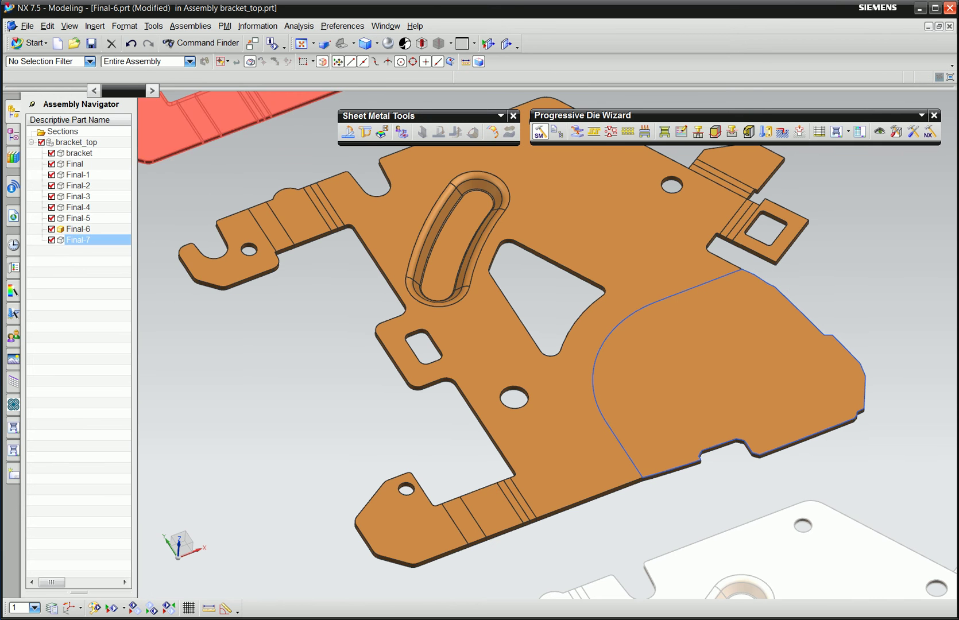
{"action": "key", "text": "ctrl+f"}
{"action": "scroll", "coordinate": [574, 373], "scroll_direction": "up", "scroll_amount": 1}
{"action": "scroll", "coordinate": [574, 374], "scroll_direction": "up", "scroll_amount": 1}
{"action": "scroll", "coordinate": [574, 373], "scroll_direction": "up", "scroll_amount": 2}
{"action": "scroll", "coordinate": [574, 373], "scroll_direction": "up", "scroll_amount": 2}
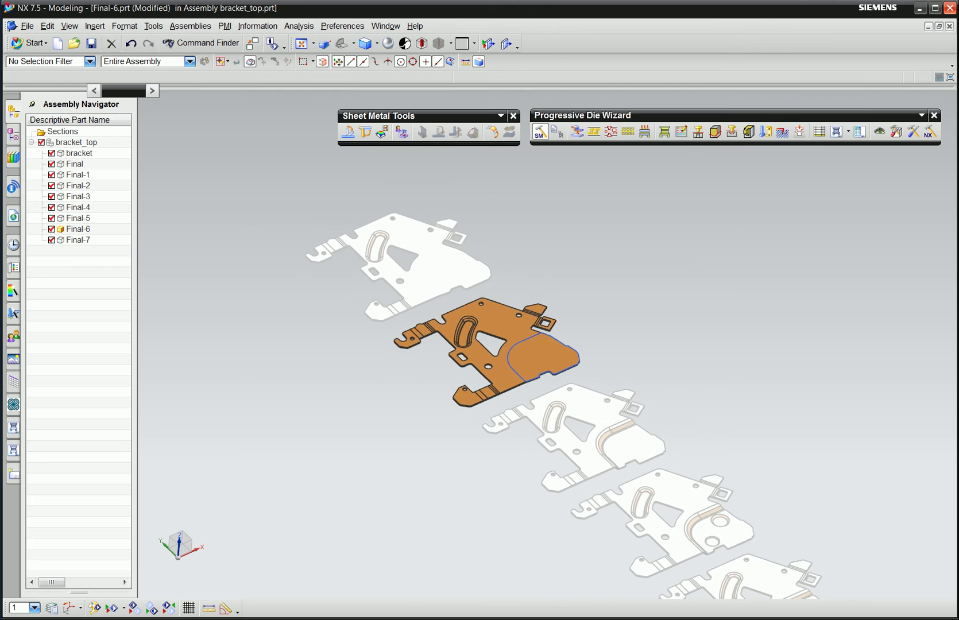
Make bracket_top the work part and raise the intermediate stage count to 9.
{"action": "double_click", "coordinate": [77, 142]}
{"action": "scroll", "coordinate": [517, 402], "scroll_direction": "up", "scroll_amount": 1}
{"action": "scroll", "coordinate": [516, 402], "scroll_direction": "up", "scroll_amount": 1}
{"action": "scroll", "coordinate": [516, 402], "scroll_direction": "up", "scroll_amount": 1}
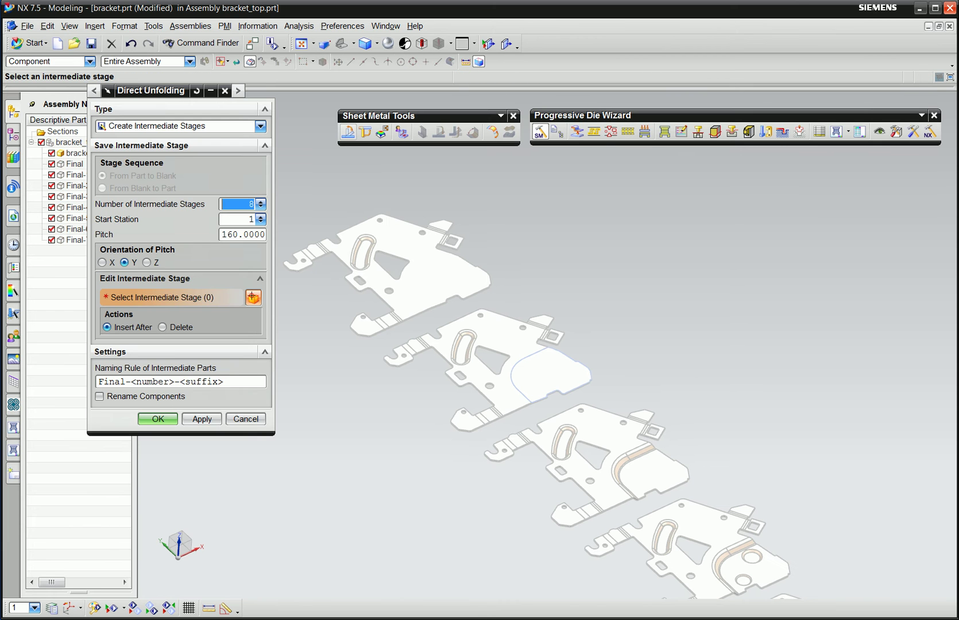
{"action": "key", "text": "Up"}
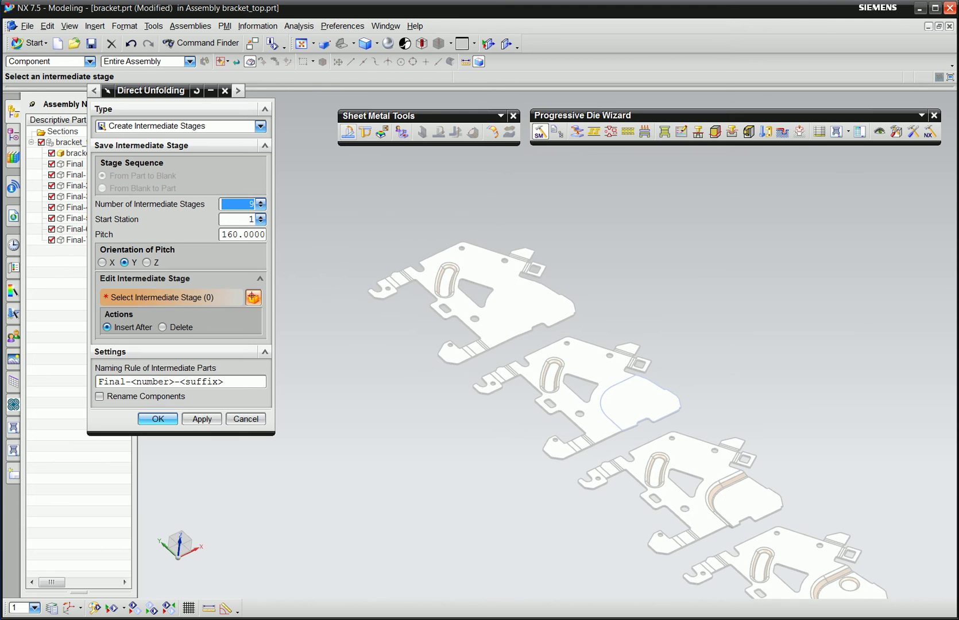
{"action": "key", "text": "Return"}
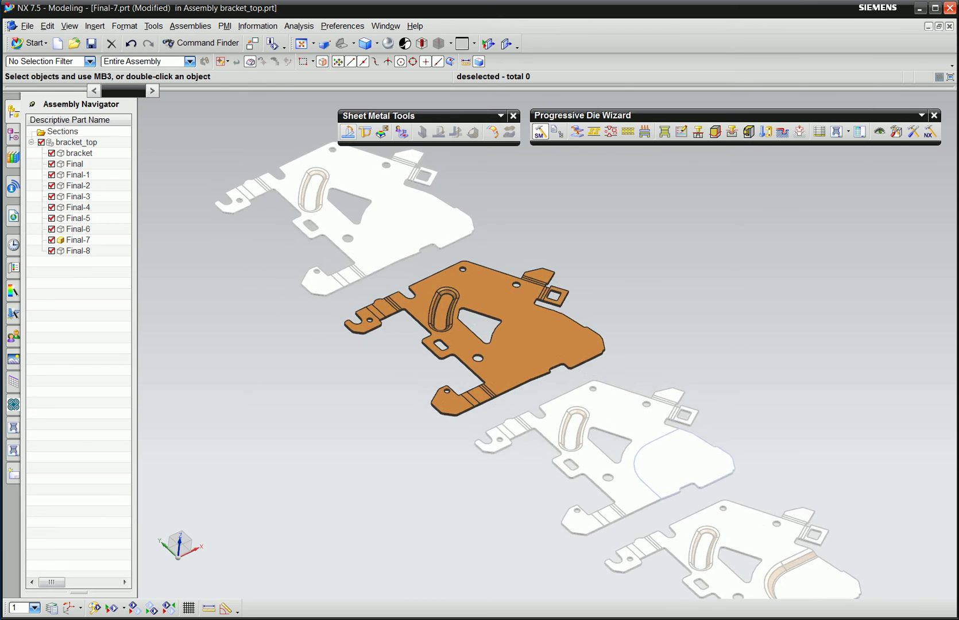
Switch to the Modeling application and show the Synchronous Modeling toolbar.
{"action": "scroll", "coordinate": [252, 540], "scroll_direction": "up", "scroll_amount": 3}
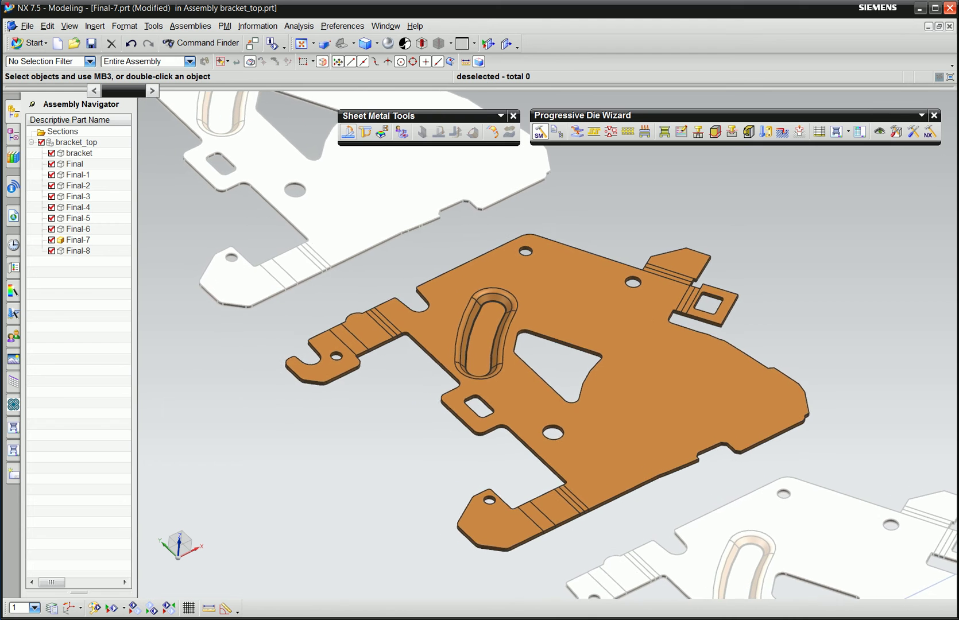
{"action": "right_click", "coordinate": [728, 208]}
{"action": "left_click", "coordinate": [760, 231]}
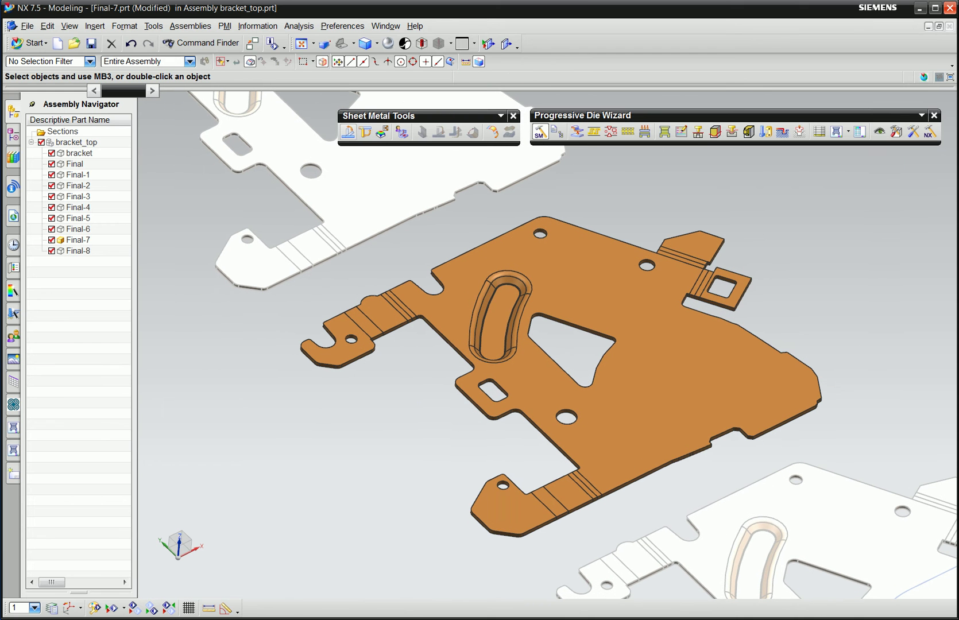
{"action": "right_click", "coordinate": [814, 64]}
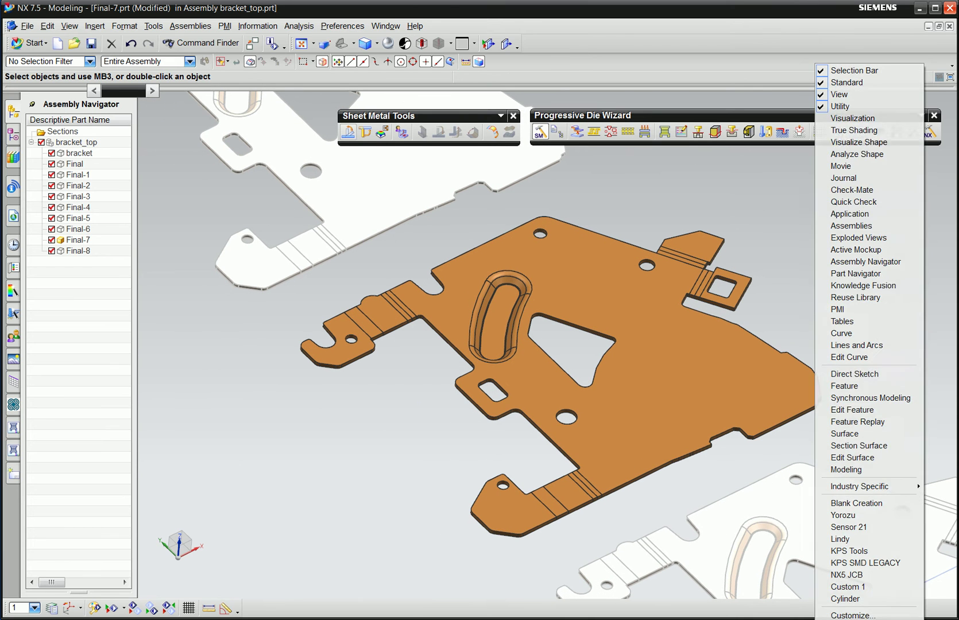
{"action": "left_click", "coordinate": [856, 398]}
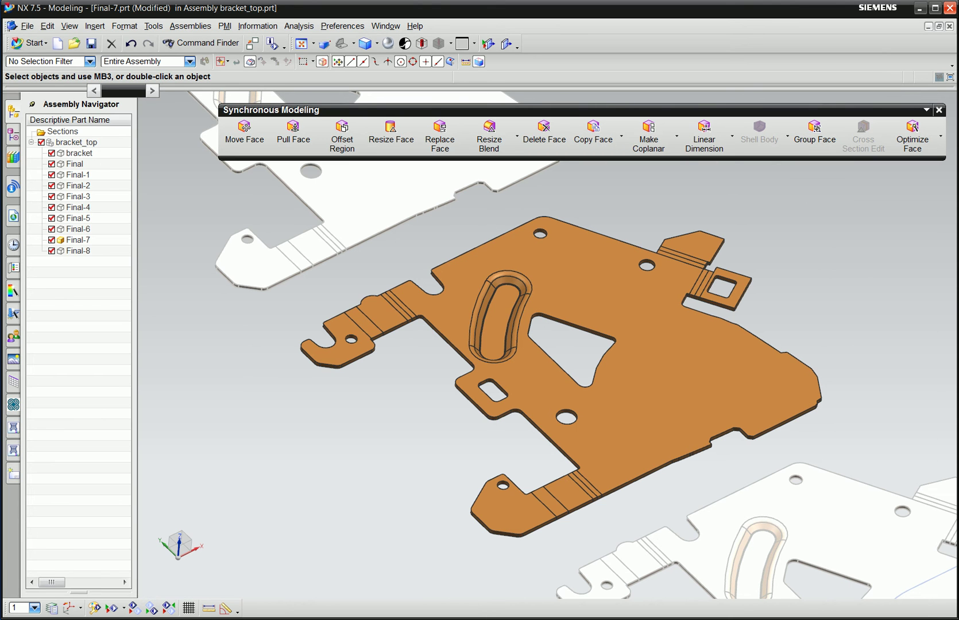
Start Delete Face on Final-7, selecting its hole faces and the square tab window.
{"action": "left_click", "coordinate": [544, 132]}
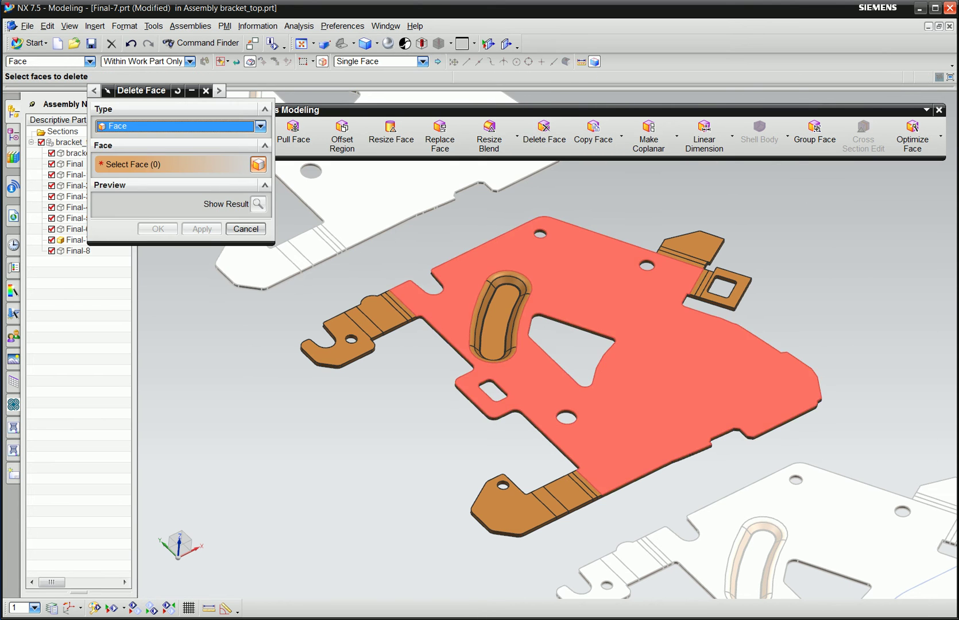
{"action": "left_click", "coordinate": [646, 267]}
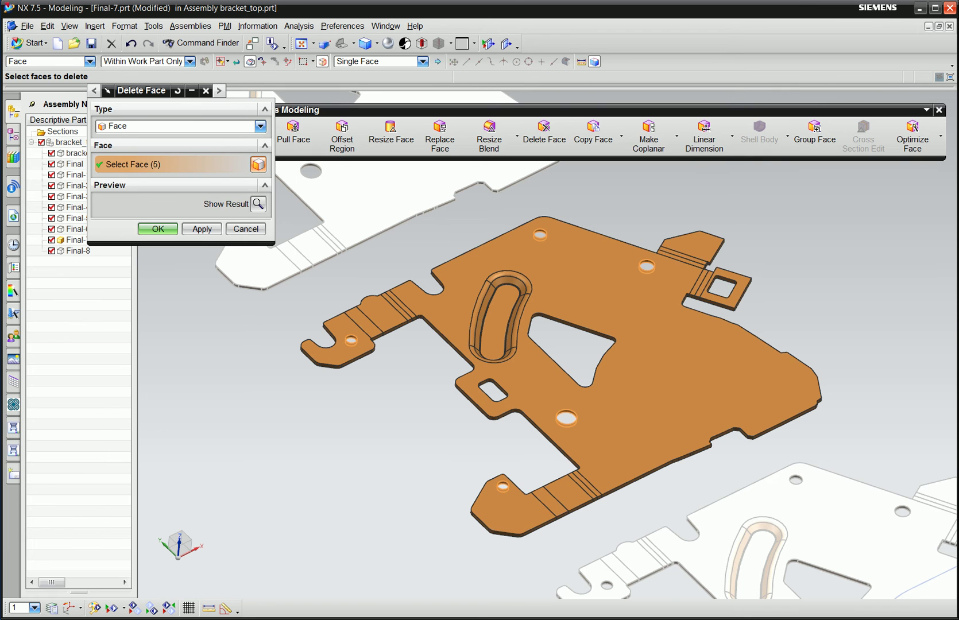
{"action": "left_click", "coordinate": [597, 309]}
{"action": "left_click", "coordinate": [648, 393]}
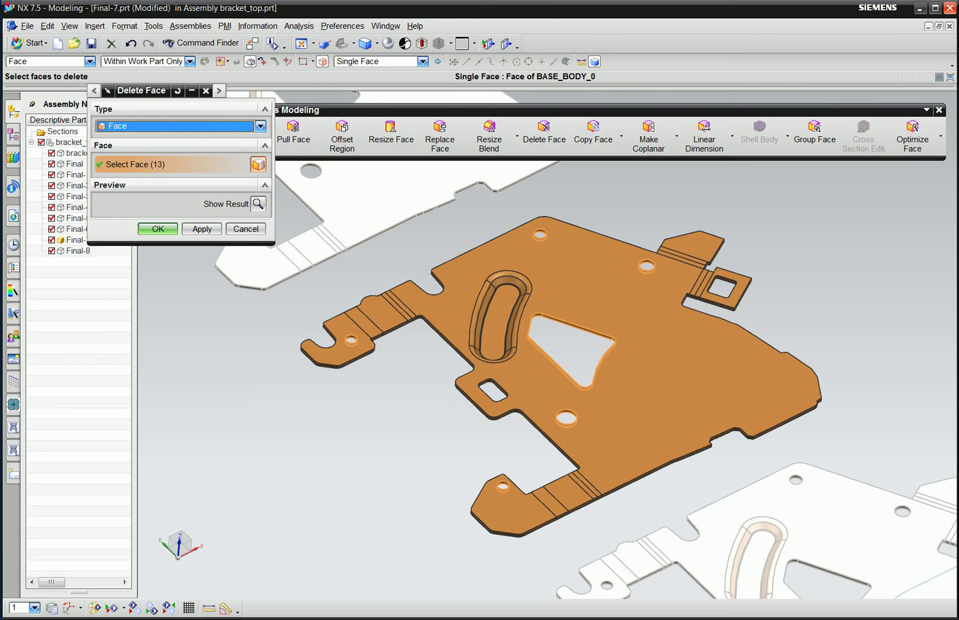
{"action": "left_click", "coordinate": [726, 280]}
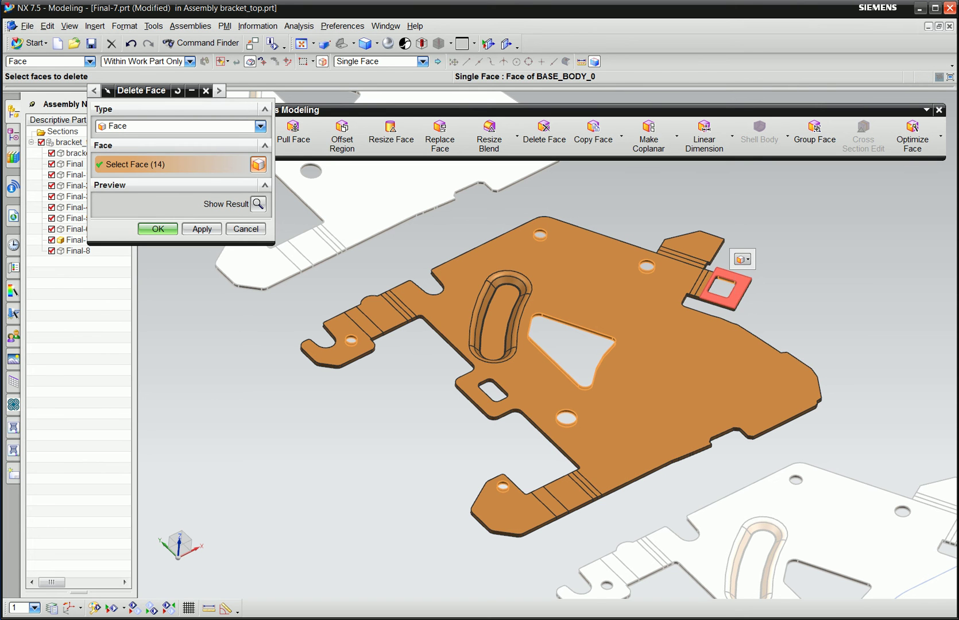
{"action": "left_click", "coordinate": [741, 259]}
{"action": "left_click", "coordinate": [793, 344]}
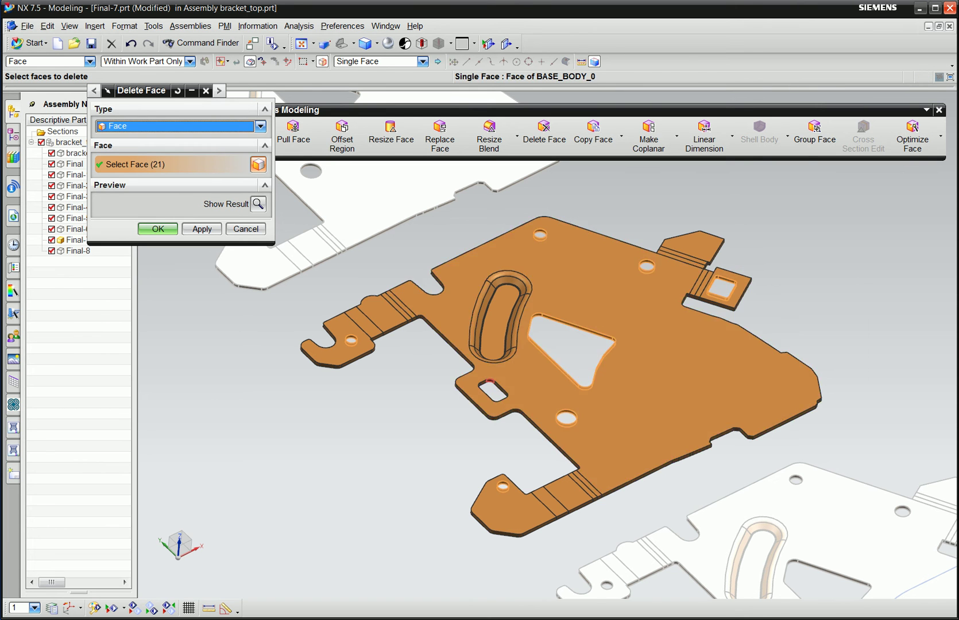
Add the remaining cutout faces and delete all selected faces from Final-7.
{"action": "left_click", "coordinate": [499, 351]}
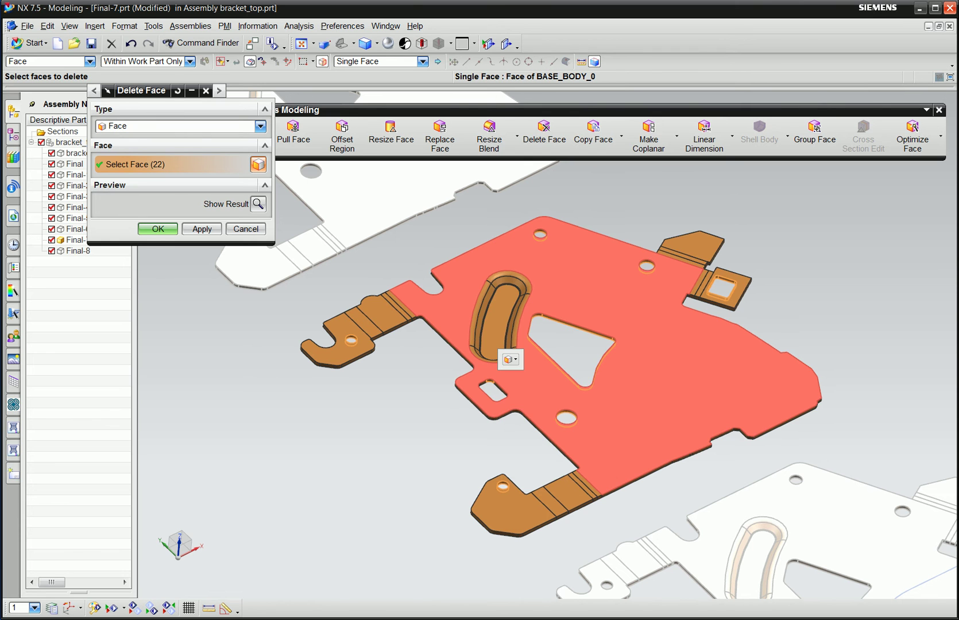
{"action": "left_click", "coordinate": [510, 359]}
{"action": "left_click", "coordinate": [551, 444]}
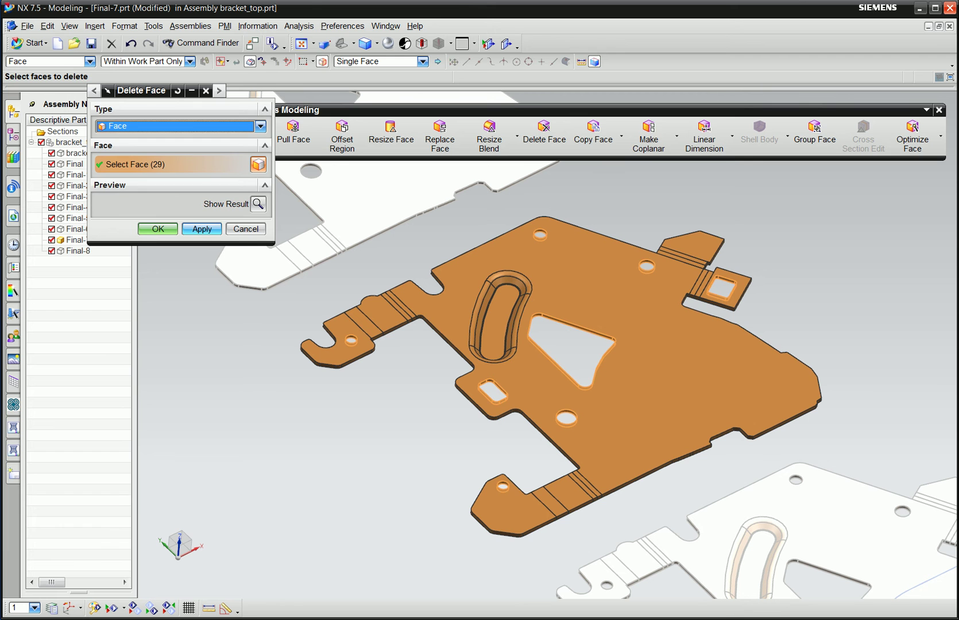
{"action": "left_click", "coordinate": [202, 228]}
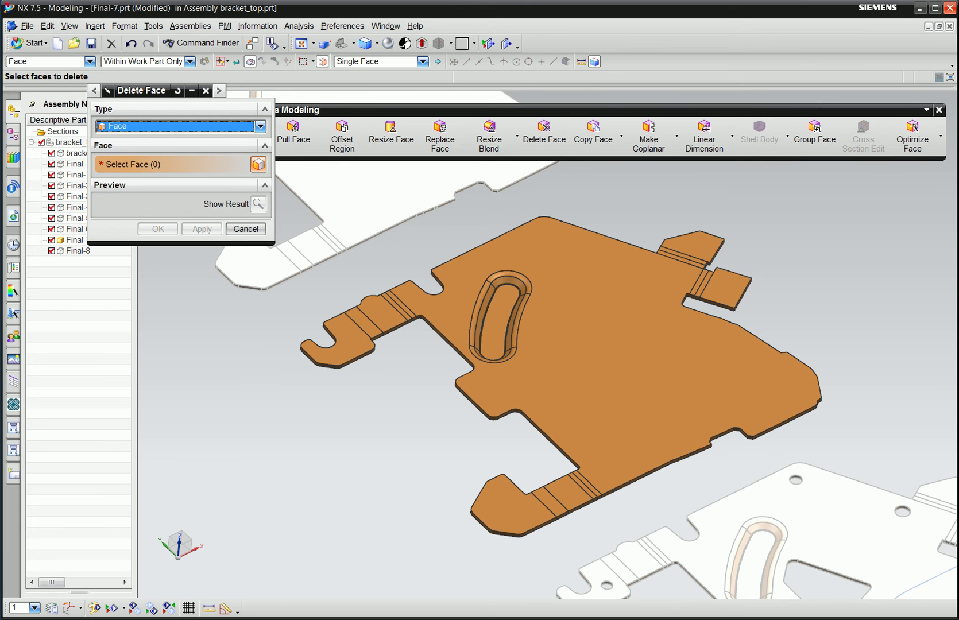
{"action": "left_click", "coordinate": [246, 228]}
{"action": "middle_click_drag", "start_coordinate": [499, 316], "coordinate": [631, 437], "text": "shift"}
Make Final-8 the work part, lasso-delete its 26 pocket faces, then return to bracket_top.
{"action": "double_click", "coordinate": [78, 250]}
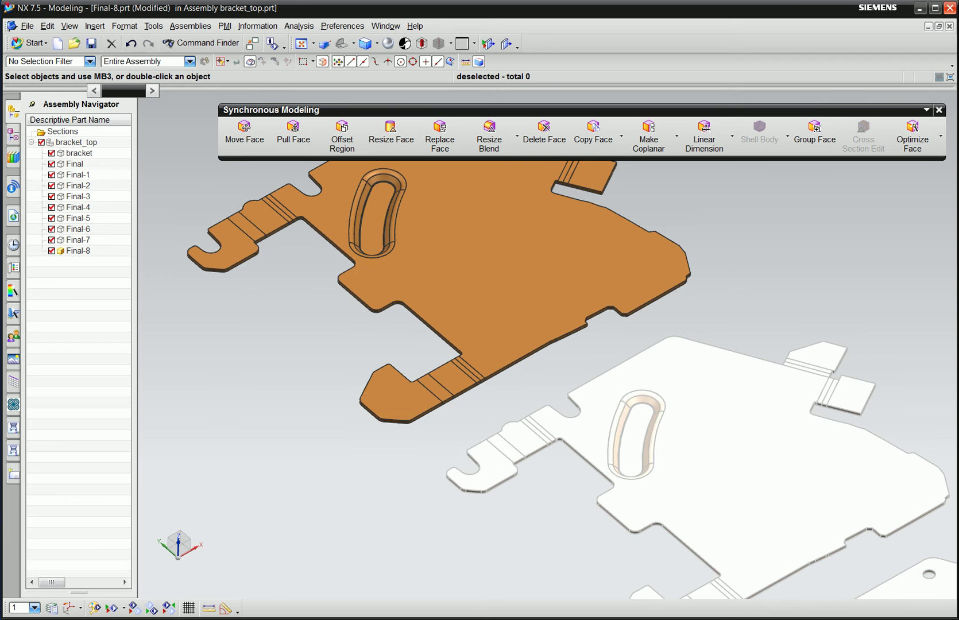
{"action": "middle_click_drag", "start_coordinate": [517, 344], "coordinate": [643, 356], "text": "shift"}
{"action": "scroll", "coordinate": [517, 344], "scroll_direction": "up", "scroll_amount": 2}
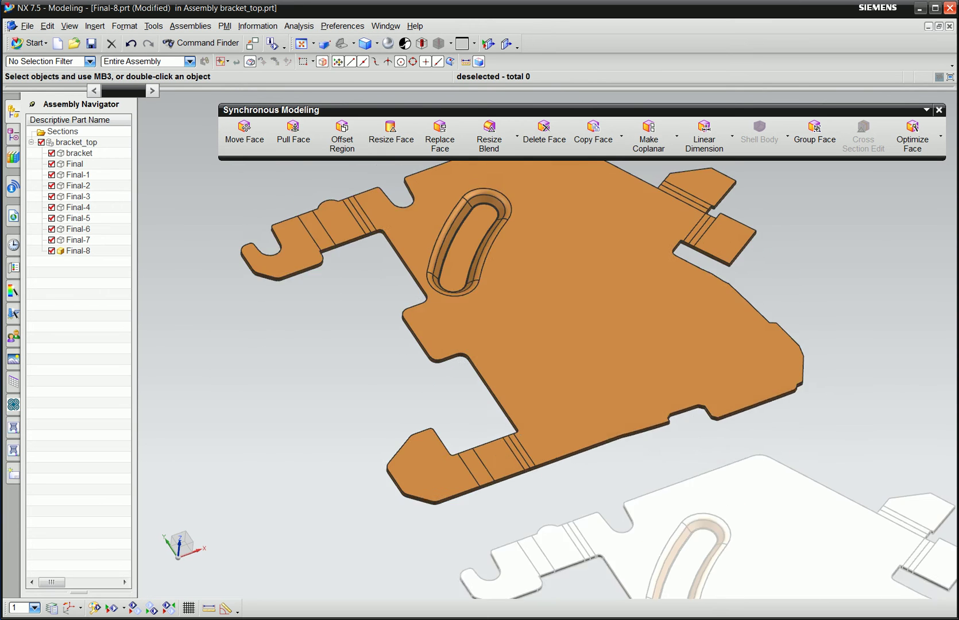
{"action": "left_click", "coordinate": [543, 132]}
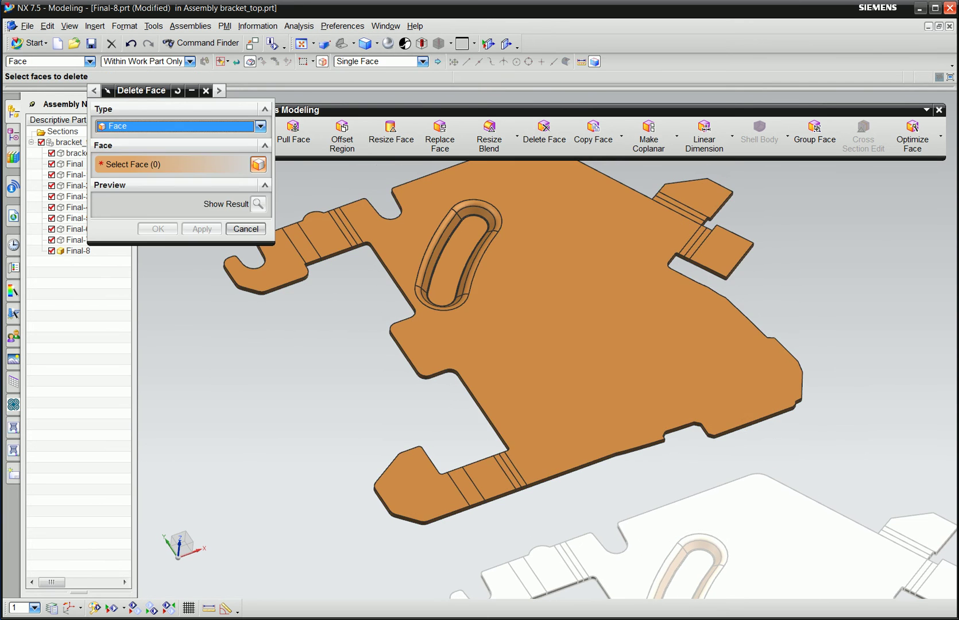
{"action": "left_click", "coordinate": [313, 61]}
{"action": "left_click", "coordinate": [321, 87]}
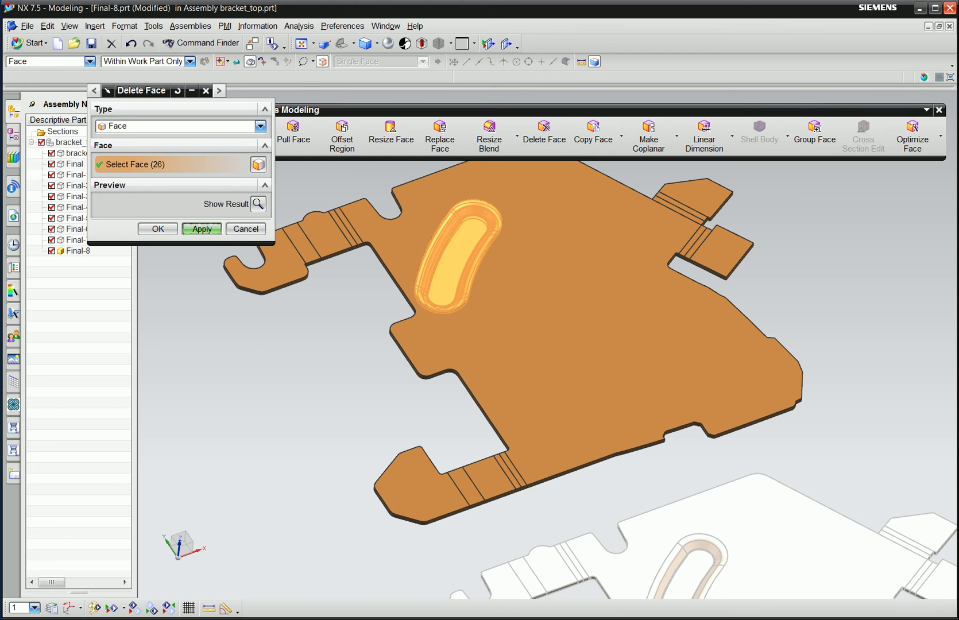
{"action": "left_click", "coordinate": [201, 228]}
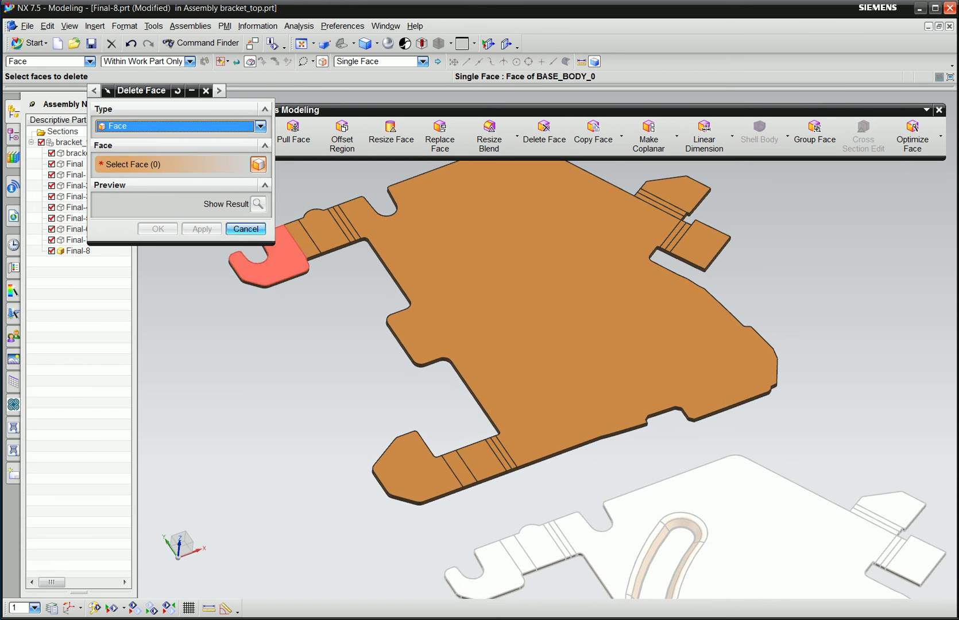
{"action": "left_click", "coordinate": [245, 228]}
{"action": "scroll", "coordinate": [247, 230], "scroll_direction": "down", "scroll_amount": 1}
{"action": "double_click", "coordinate": [76, 142]}
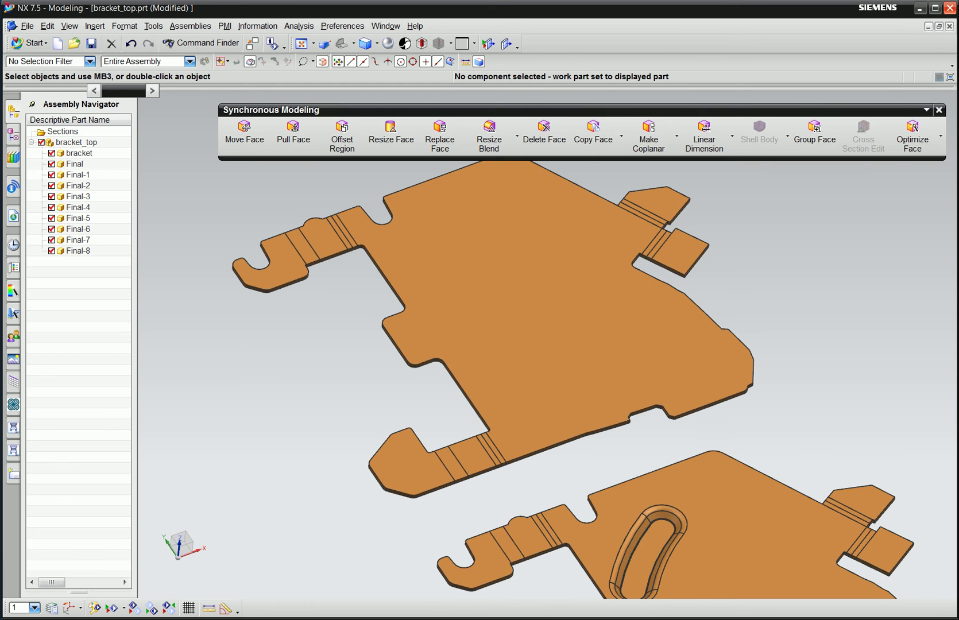
Fit and orbit the stage strip, then make bracket the work part and zoom in.
{"action": "left_click", "coordinate": [301, 43]}
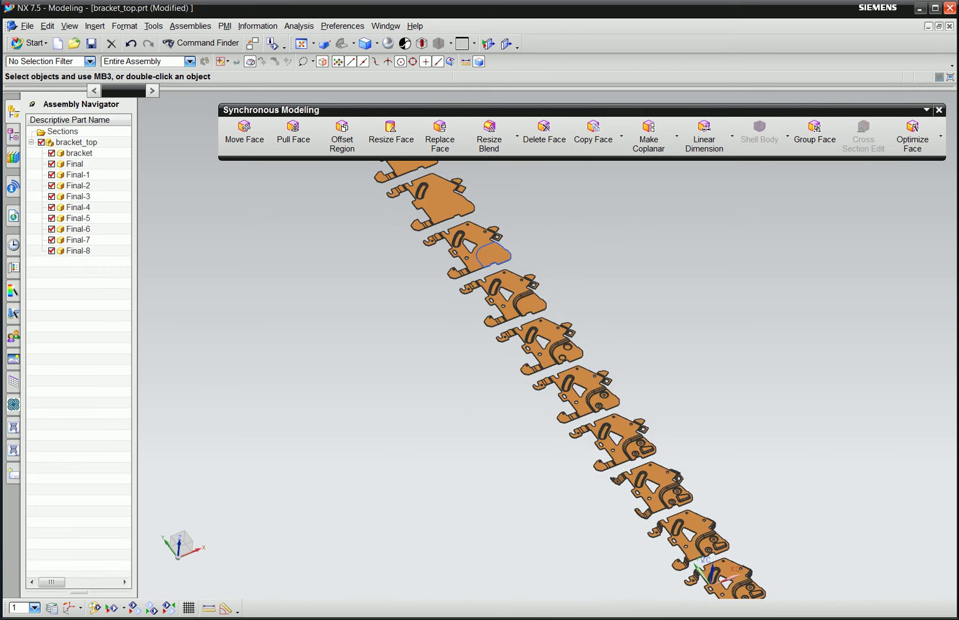
{"action": "middle_click_drag", "start_coordinate": [517, 356], "coordinate": [491, 370]}
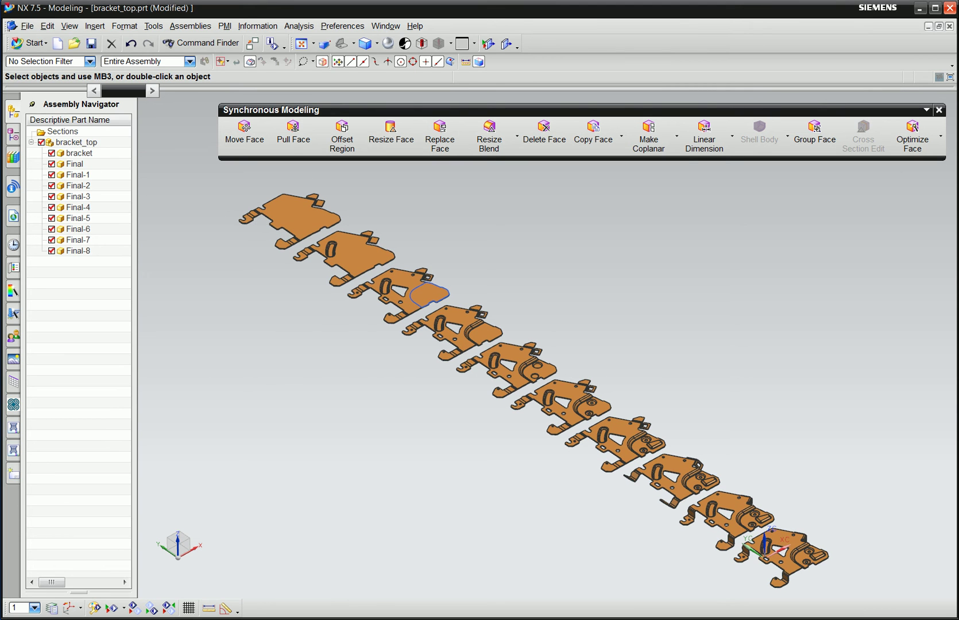
{"action": "double_click", "coordinate": [79, 153]}
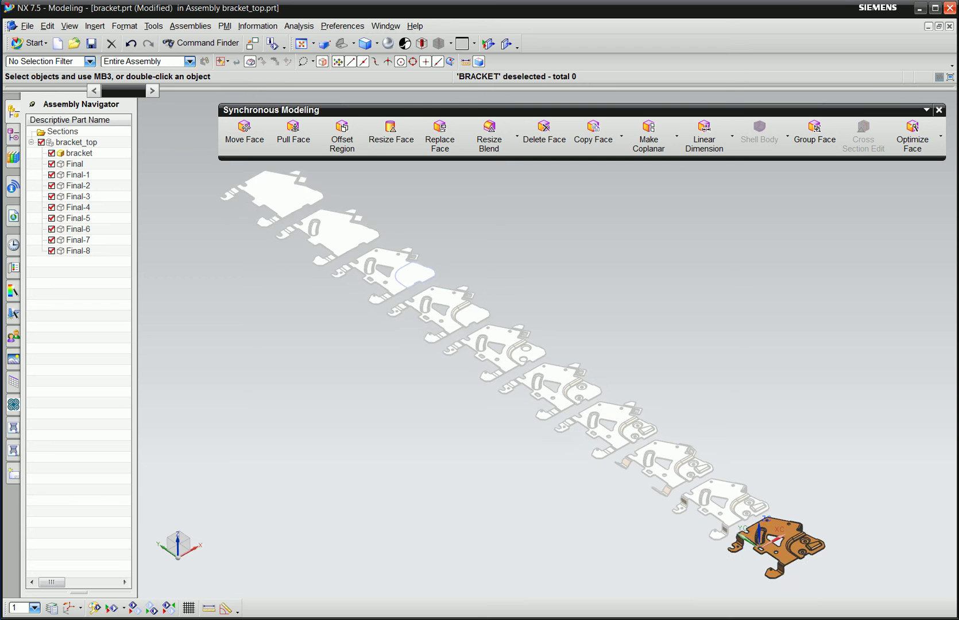
{"action": "scroll", "coordinate": [736, 569], "scroll_direction": "up", "scroll_amount": 2}
{"action": "scroll", "coordinate": [736, 569], "scroll_direction": "up", "scroll_amount": 2}
{"action": "scroll", "coordinate": [736, 570], "scroll_direction": "up", "scroll_amount": 2}
{"action": "scroll", "coordinate": [736, 569], "scroll_direction": "up", "scroll_amount": 2}
{"action": "scroll", "coordinate": [787, 494], "scroll_direction": "up", "scroll_amount": 2}
{"action": "scroll", "coordinate": [786, 494], "scroll_direction": "up", "scroll_amount": 2}
{"action": "scroll", "coordinate": [787, 494], "scroll_direction": "up", "scroll_amount": 2}
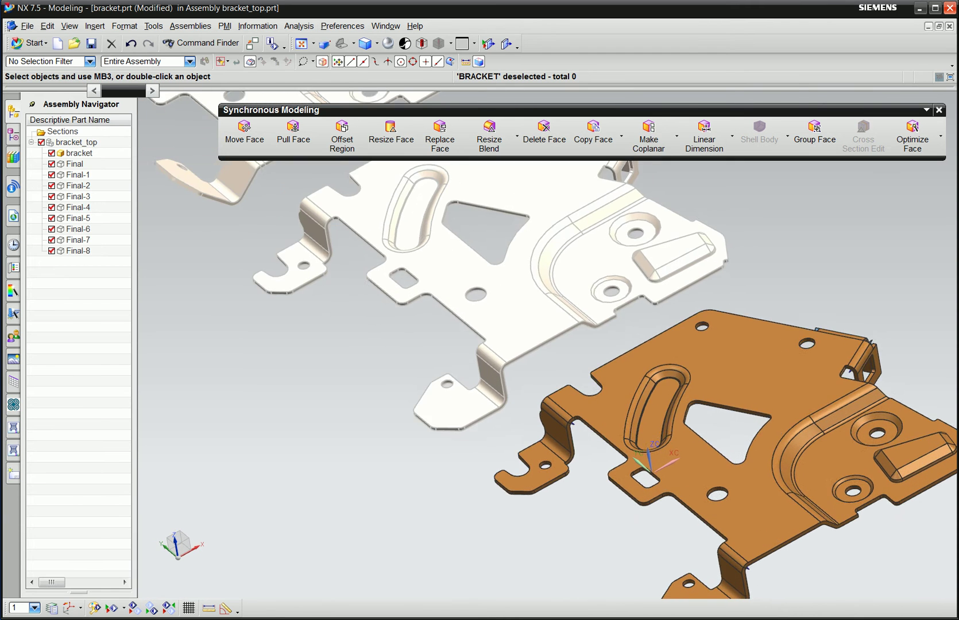
{"action": "scroll", "coordinate": [787, 494], "scroll_direction": "up", "scroll_amount": 2}
Move the 15 slot faces 30 mm along the chosen direction vector with Move Face.
{"action": "left_click", "coordinate": [244, 132]}
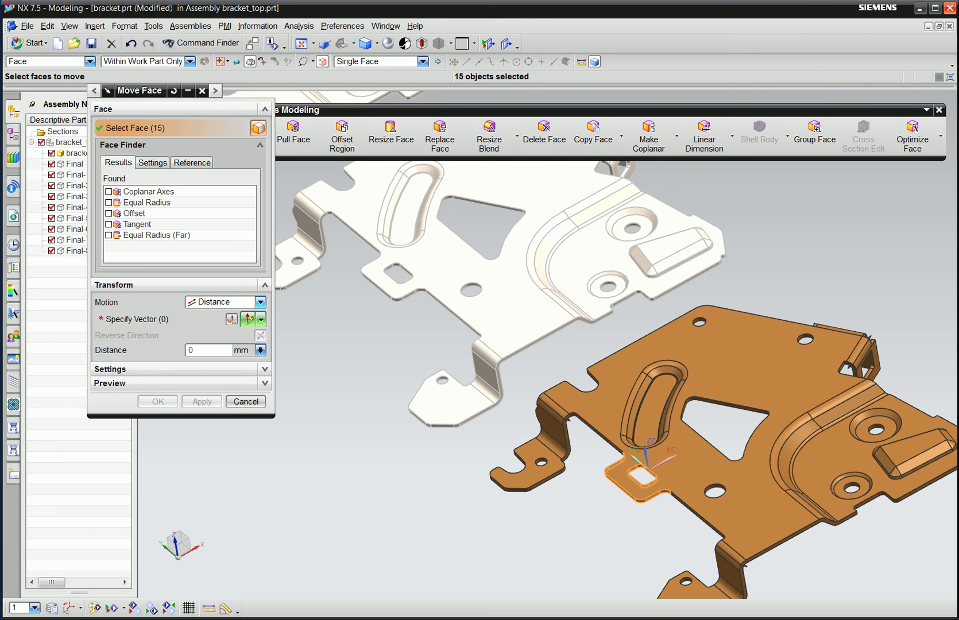
{"action": "middle_click", "coordinate": [542, 330]}
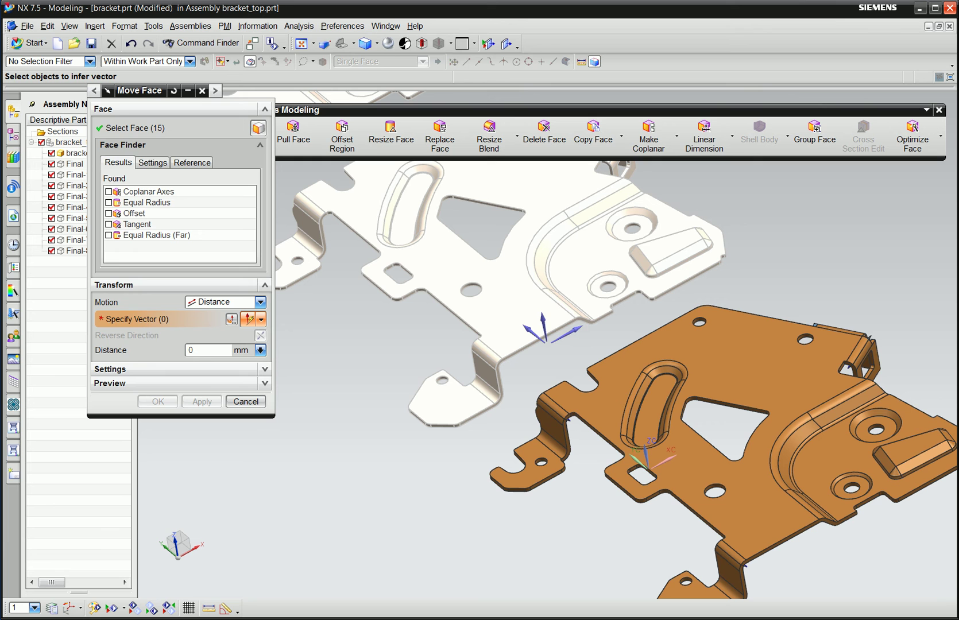
{"action": "left_click", "coordinate": [628, 468]}
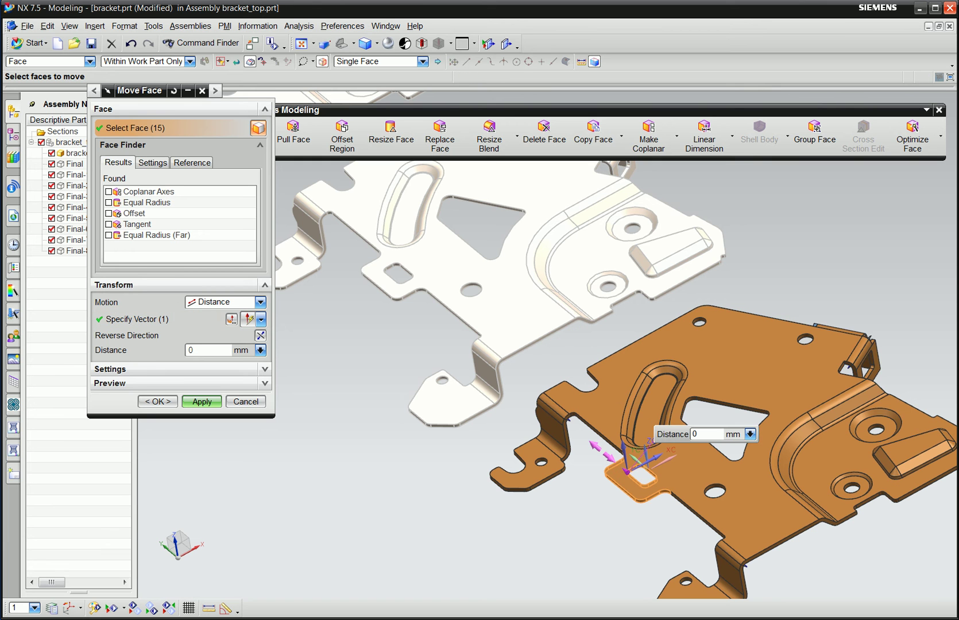
{"action": "mouse_move", "coordinate": [602, 454]}
{"action": "left_mouse_down"}
{"action": "mouse_move", "coordinate": [566, 422]}
{"action": "mouse_move", "coordinate": [689, 522]}
{"action": "mouse_move", "coordinate": [675, 511]}
{"action": "left_mouse_up"}
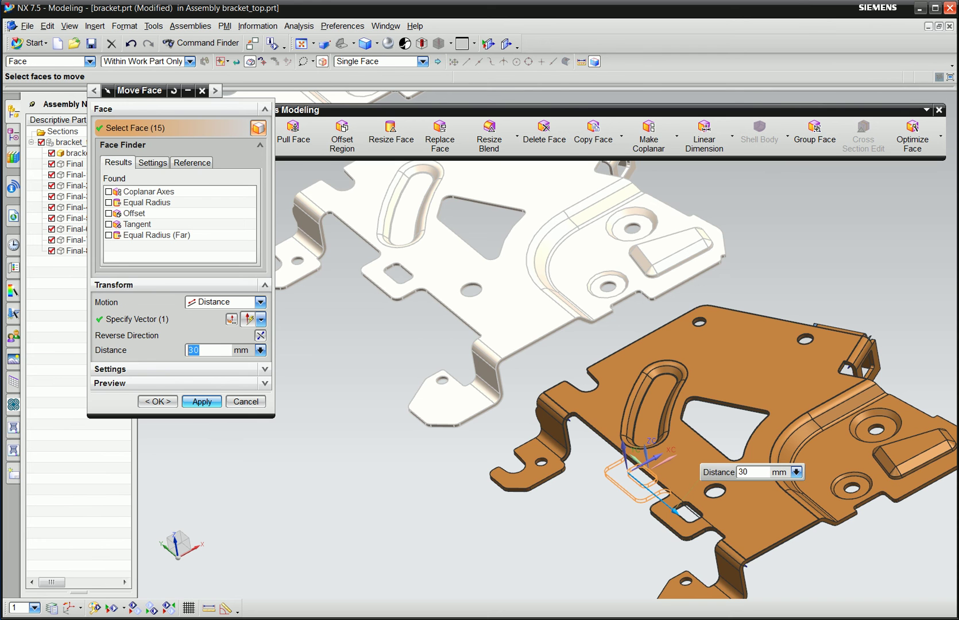
{"action": "left_click", "coordinate": [201, 401]}
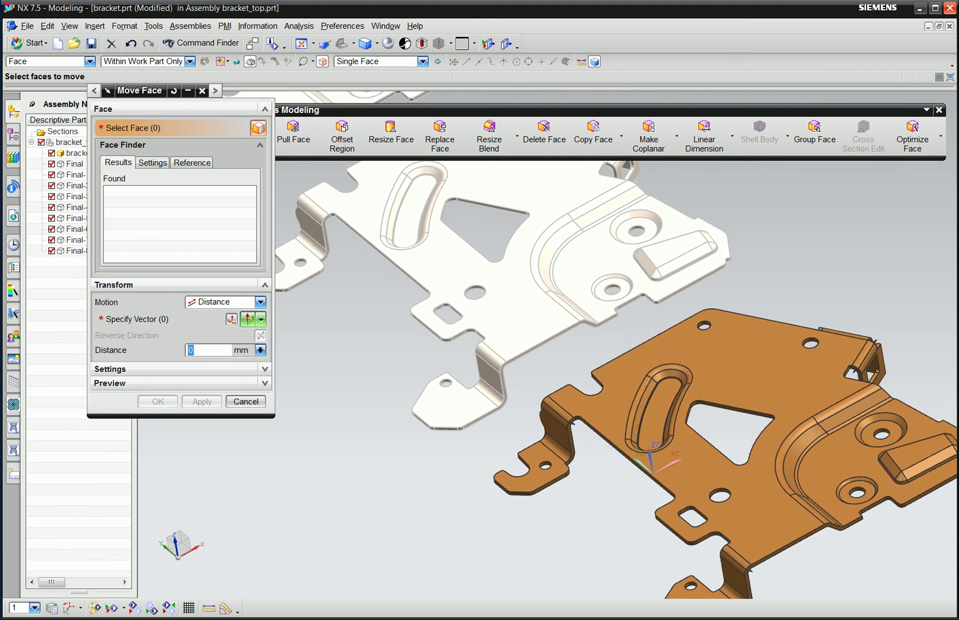
{"action": "scroll", "coordinate": [614, 379], "scroll_direction": "up", "scroll_amount": 3}
Delete the 26 faces of the oblong pocket so the bracket plate is flat there.
{"action": "middle_click_drag", "start_coordinate": [615, 379], "coordinate": [592, 322]}
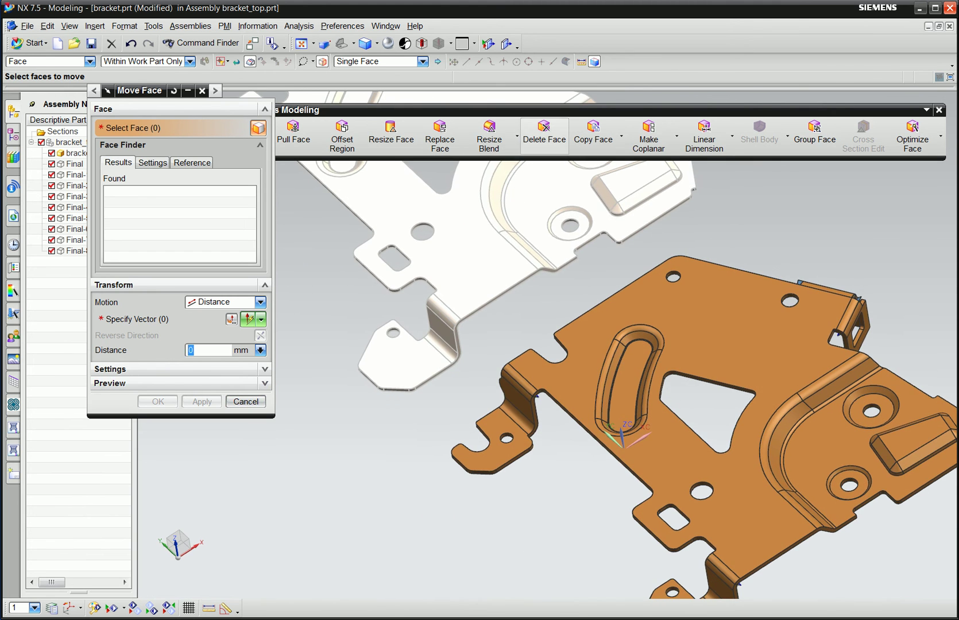
{"action": "left_click", "coordinate": [544, 133]}
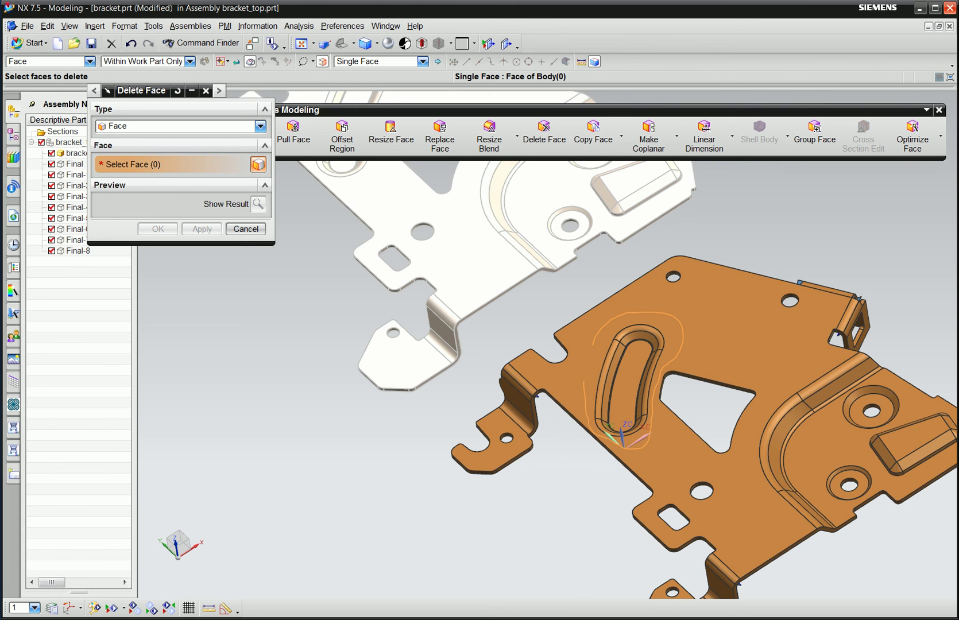
{"action": "left_click", "coordinate": [623, 376]}
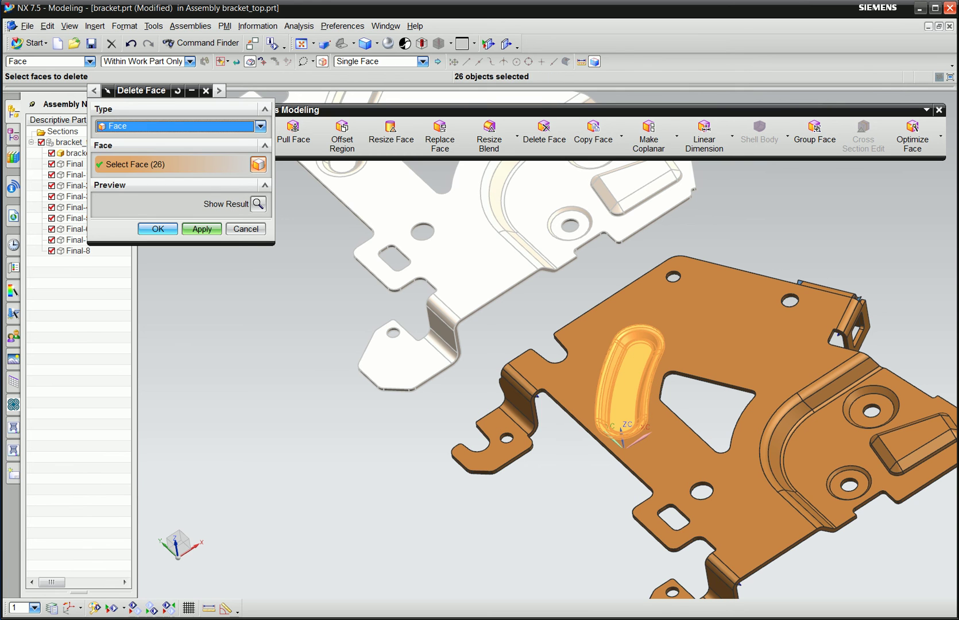
{"action": "left_click", "coordinate": [158, 229]}
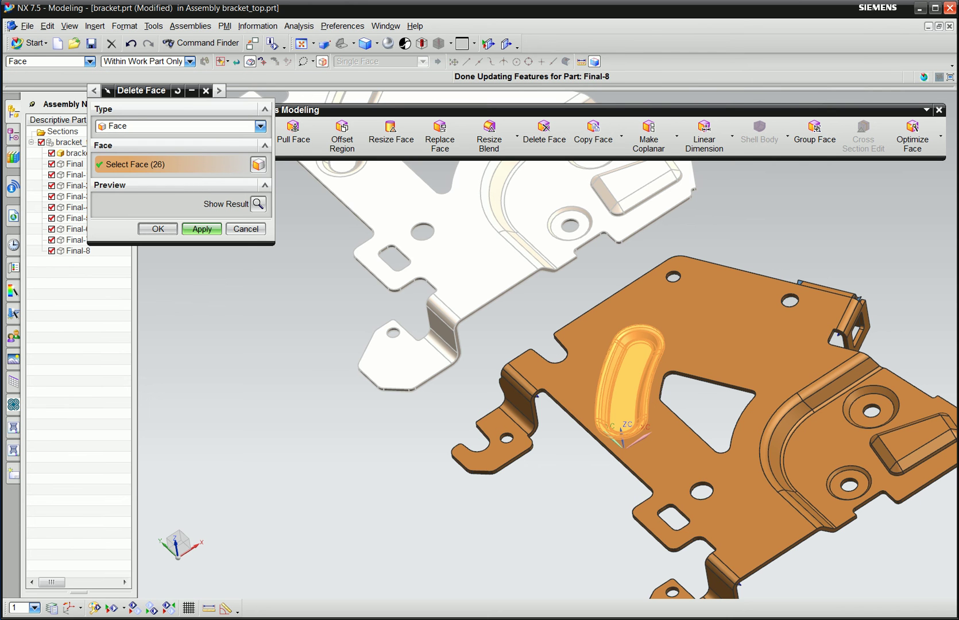
{"action": "middle_click_drag", "start_coordinate": [689, 402], "coordinate": [661, 345], "text": "shift"}
Select the triangular cutout's side faces for Move Face using the Boss or Pocket Faces rule.
{"action": "left_click", "coordinate": [244, 136]}
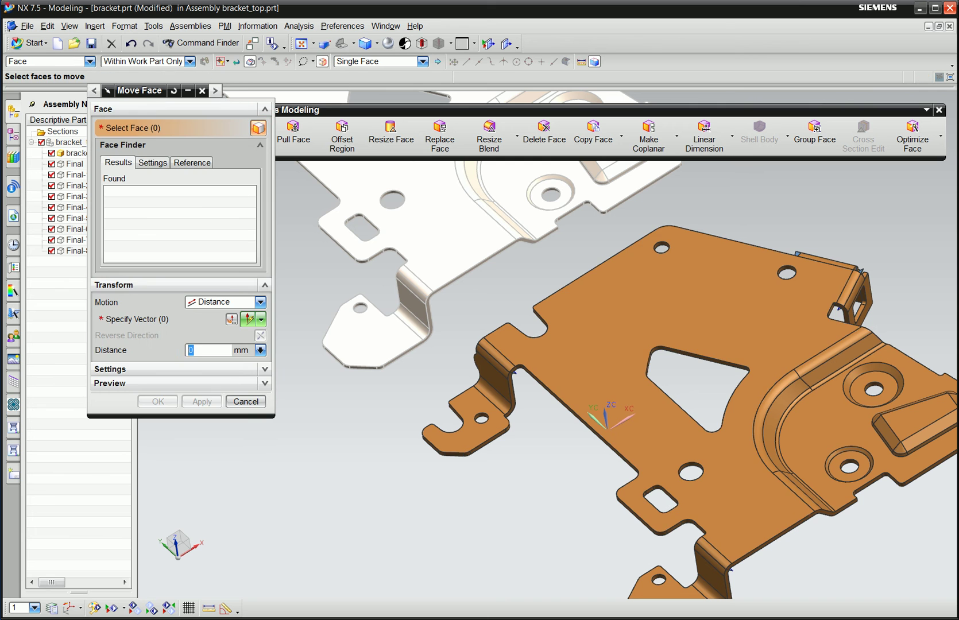
{"action": "left_click", "coordinate": [704, 358]}
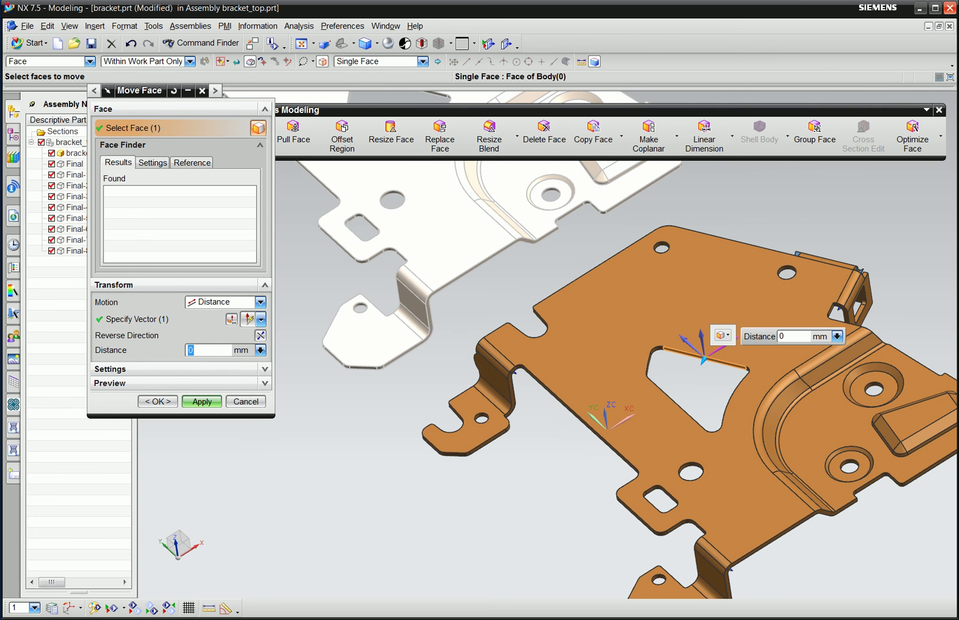
{"action": "left_click", "coordinate": [722, 335]}
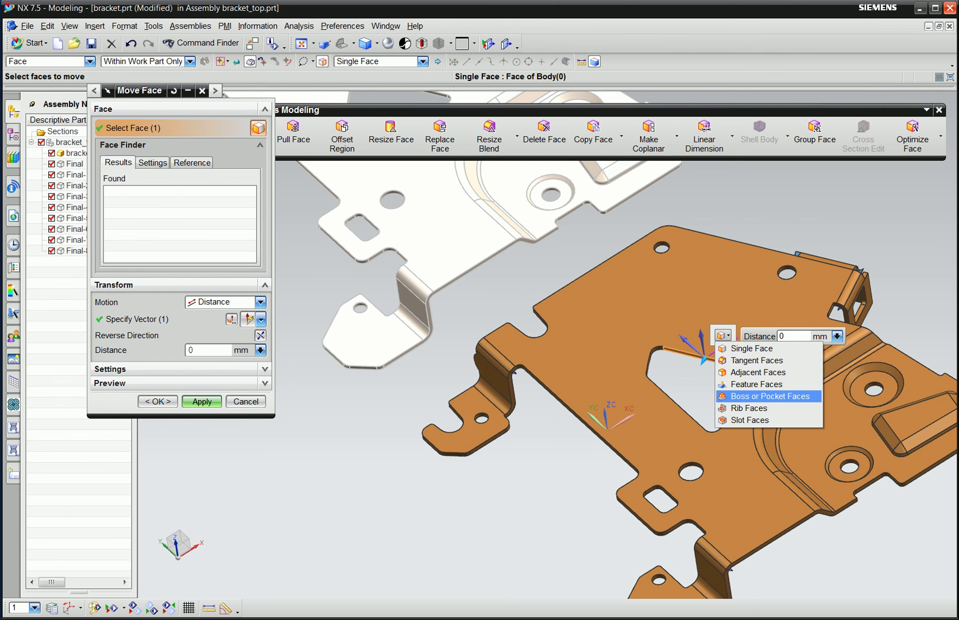
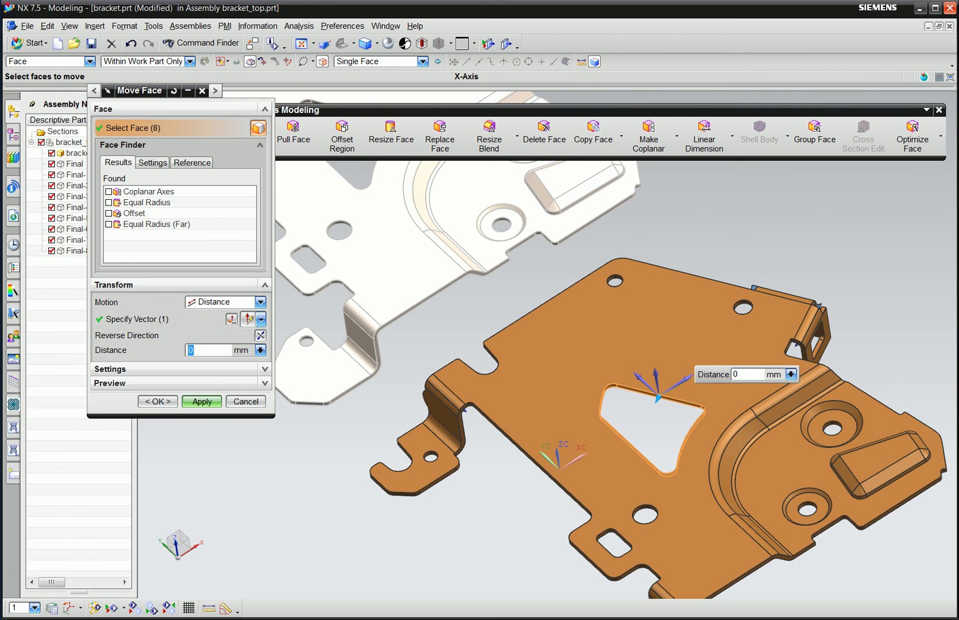
Move the triangular cutout face 16 mm, then move its whole pocket a further 15 mm.
{"action": "left_click_drag", "start_coordinate": [689, 375], "coordinate": [651, 401]}
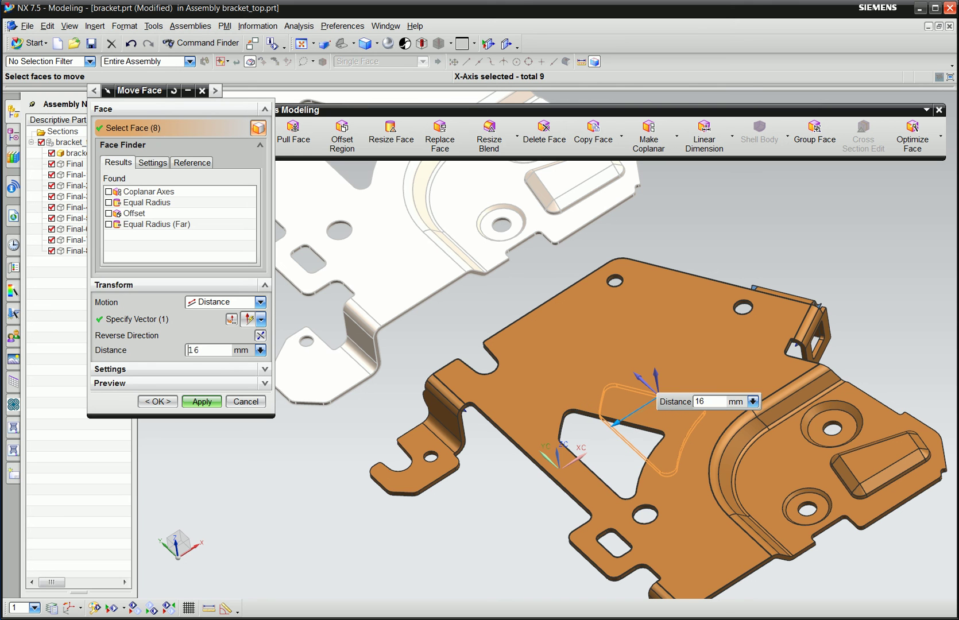
{"action": "left_click", "coordinate": [202, 401]}
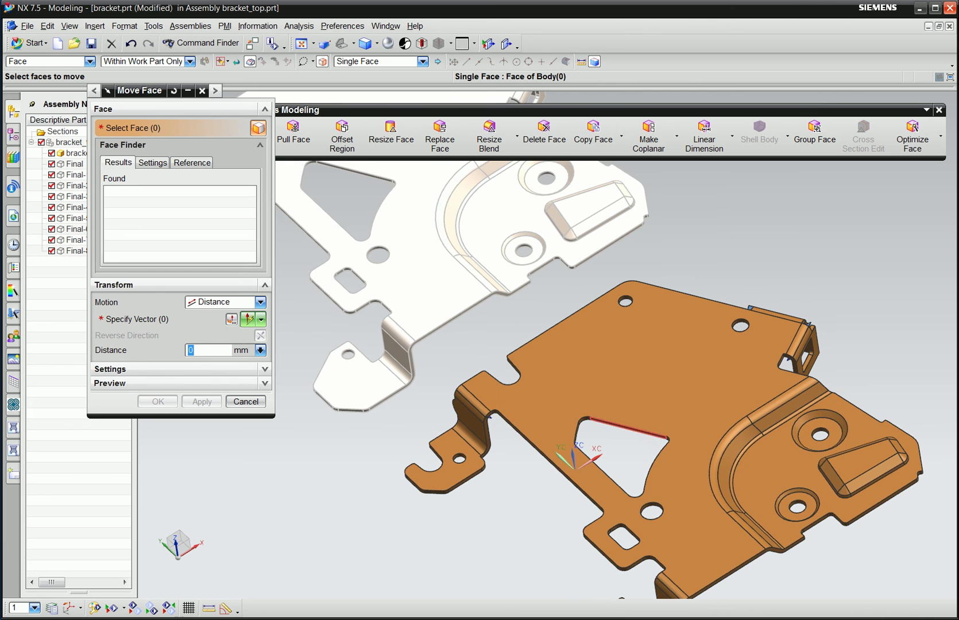
{"action": "left_click", "coordinate": [623, 424]}
{"action": "left_click", "coordinate": [650, 407]}
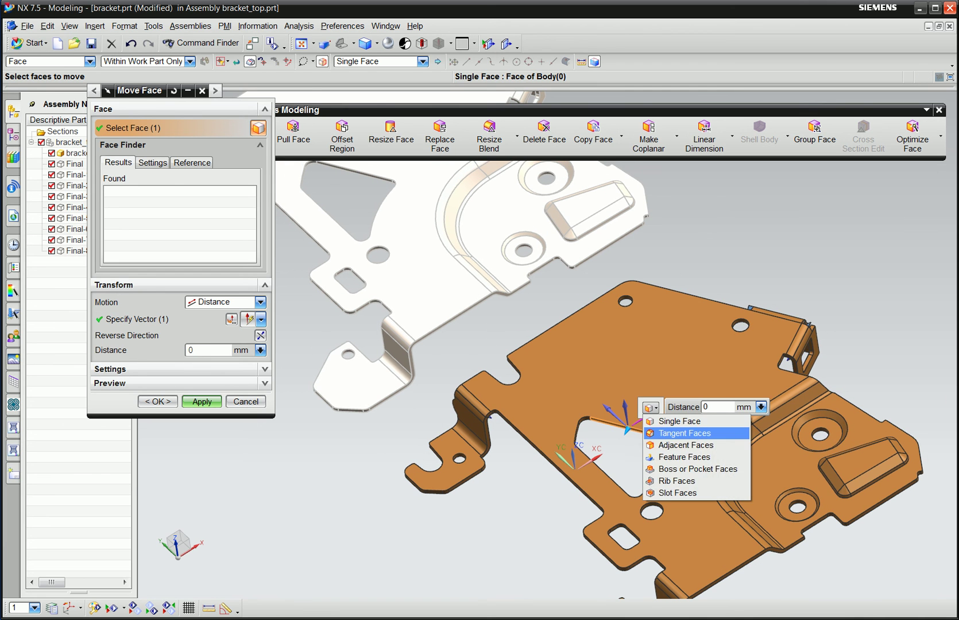
{"action": "left_click", "coordinate": [697, 468]}
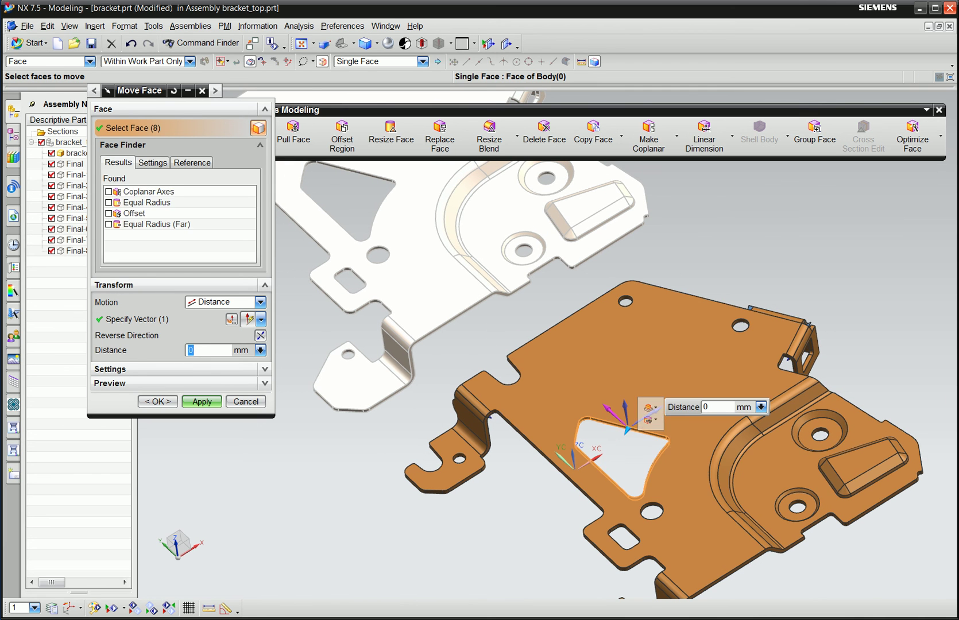
{"action": "left_click_drag", "start_coordinate": [625, 405], "coordinate": [600, 381]}
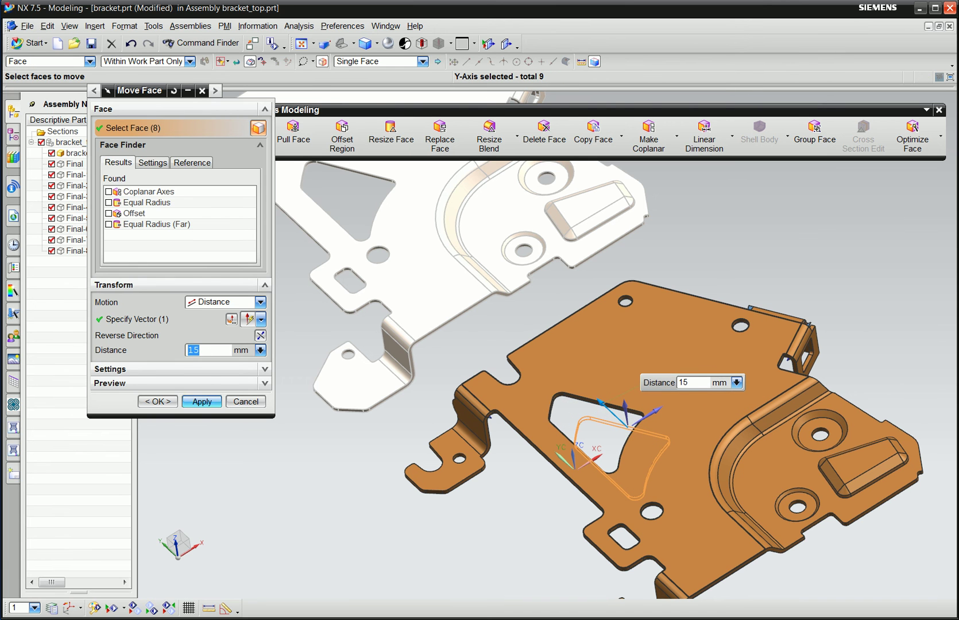
{"action": "left_click", "coordinate": [201, 401]}
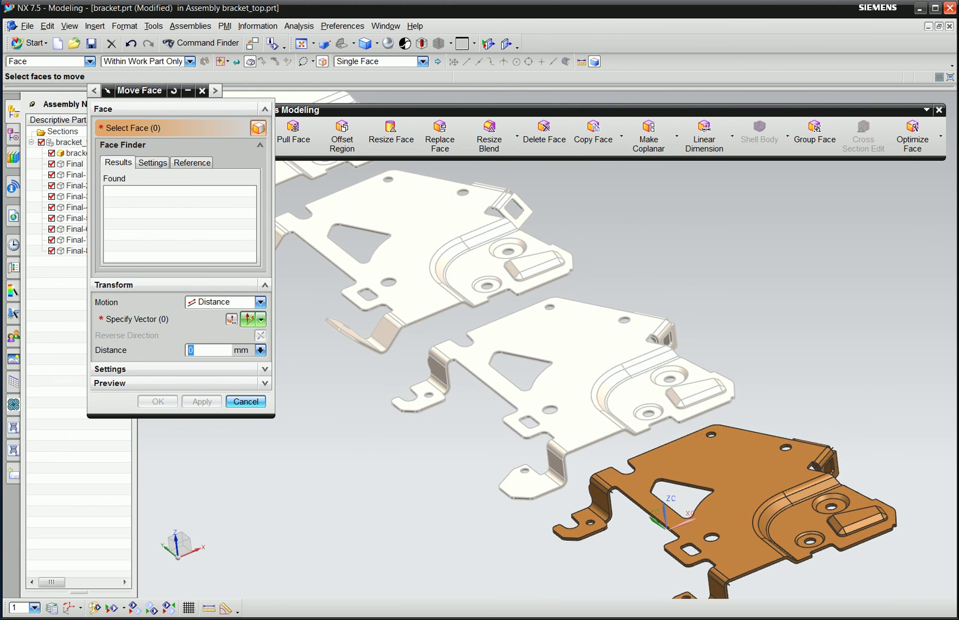
{"action": "key", "text": "Escape"}
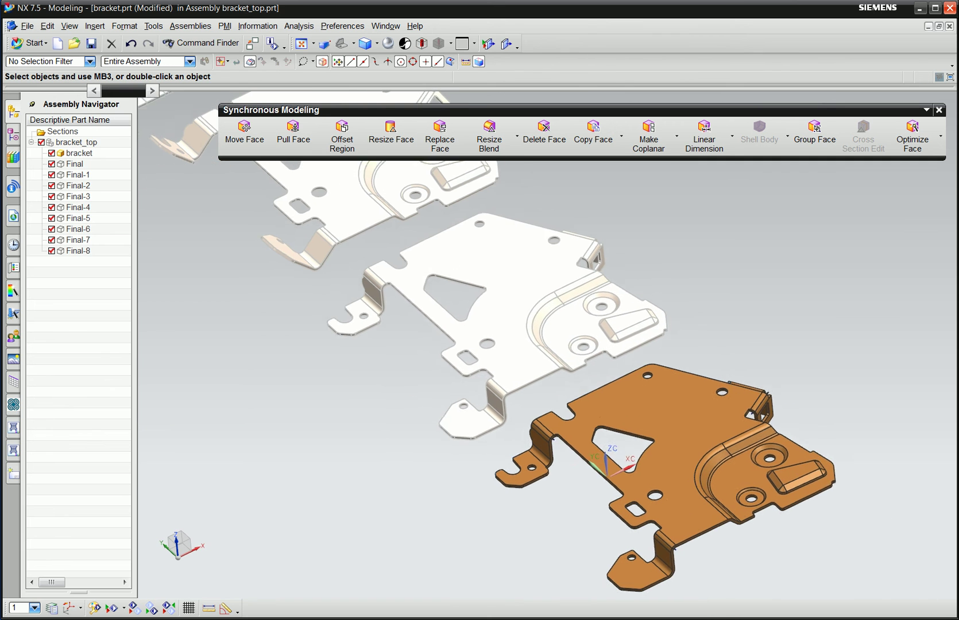
Insert the emboss Sheet Body from the Bracket reuse library into the model.
{"action": "left_click", "coordinate": [13, 156]}
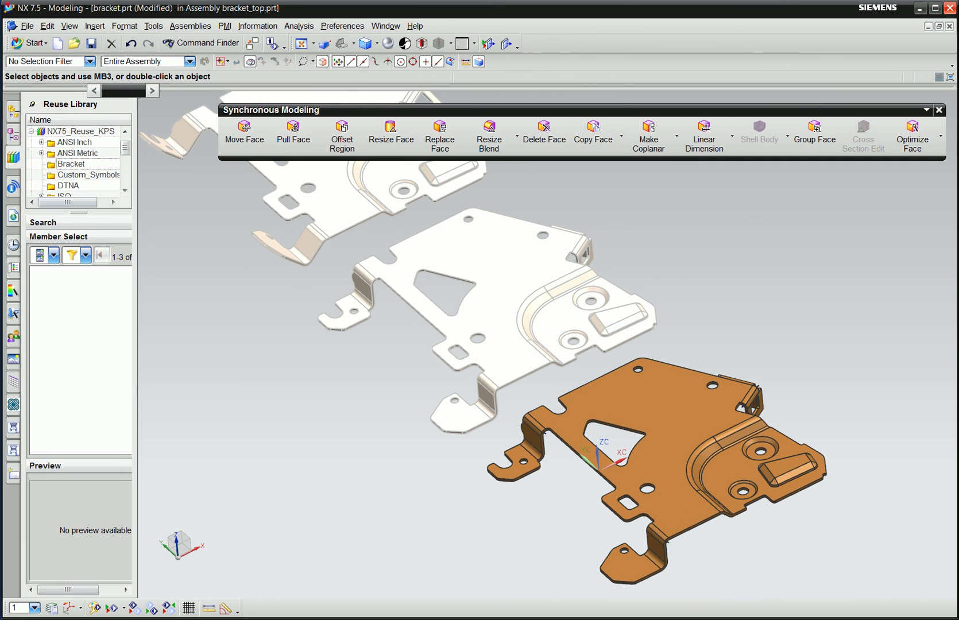
{"action": "left_click", "coordinate": [70, 163]}
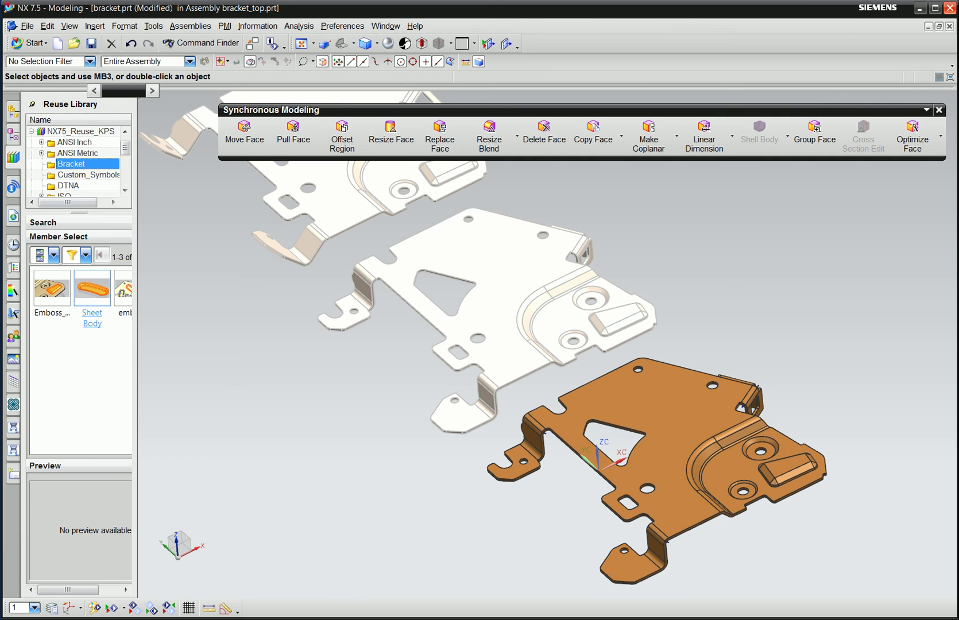
{"action": "left_click_drag", "start_coordinate": [92, 290], "coordinate": [827, 344]}
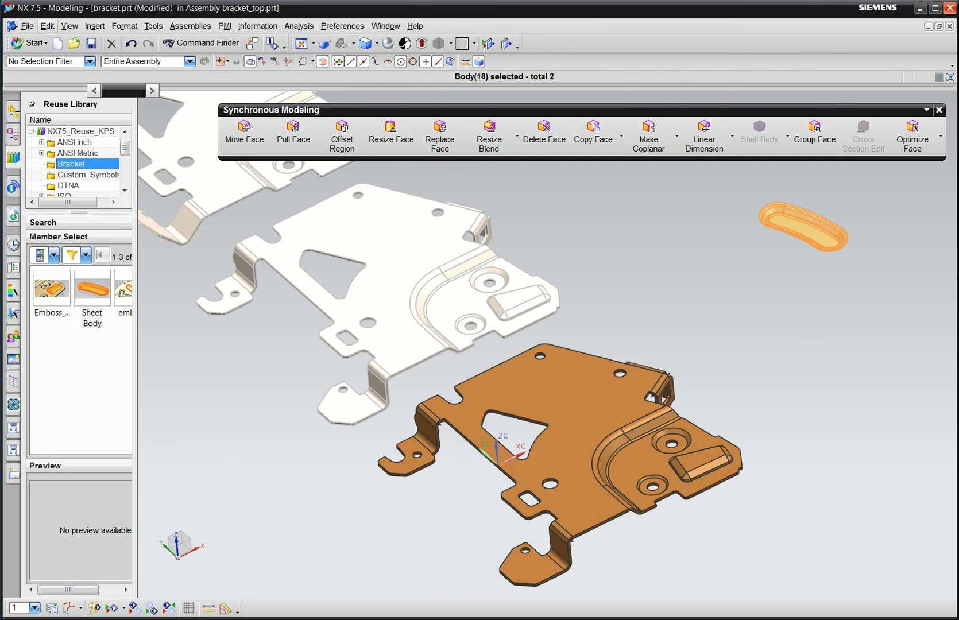
Move the emboss body point to point onto the orange bracket stage.
{"action": "left_click", "coordinate": [47, 26]}
{"action": "left_click", "coordinate": [78, 198]}
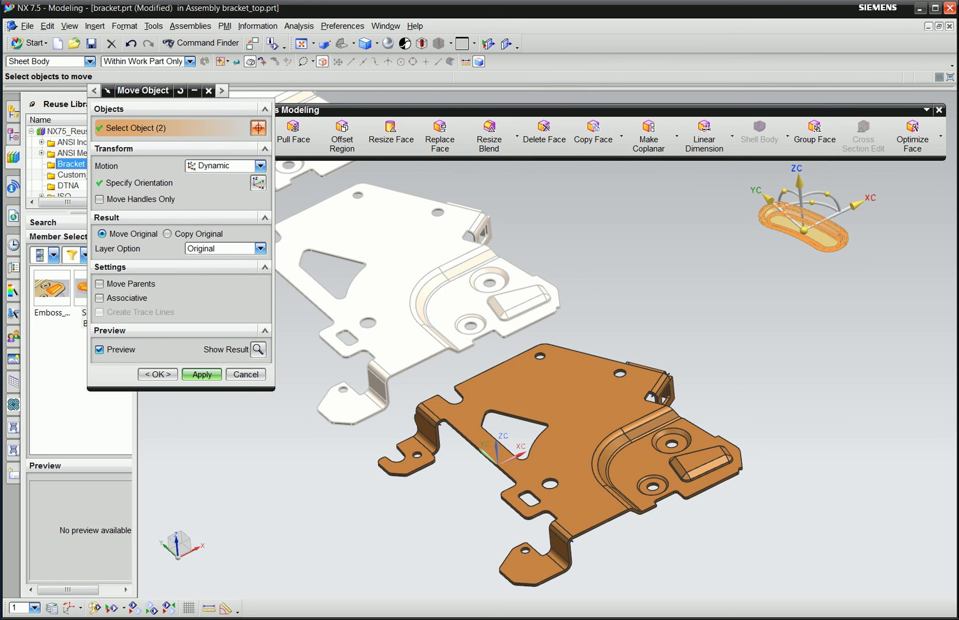
{"action": "left_click", "coordinate": [260, 166]}
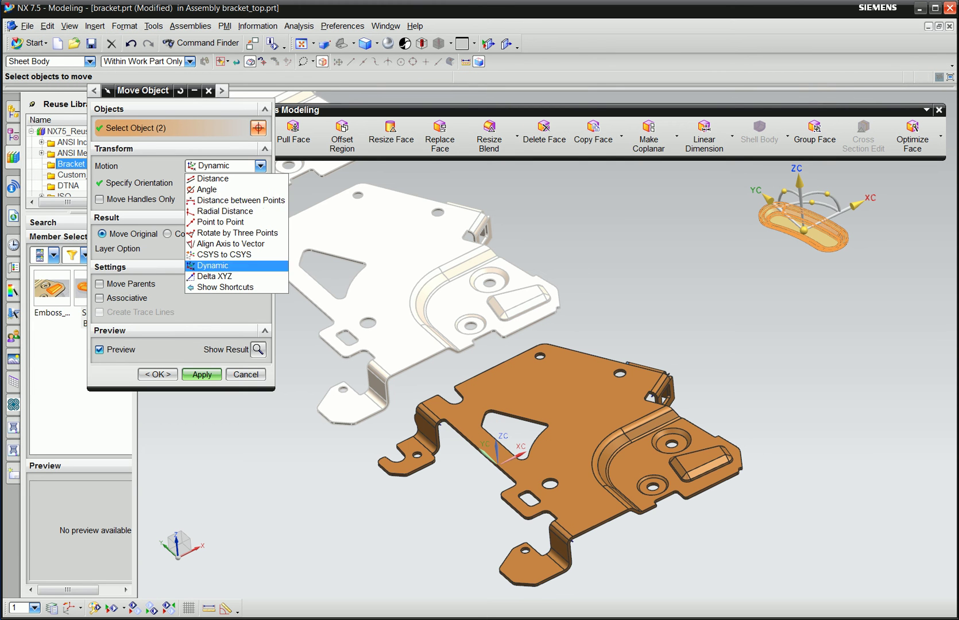
{"action": "left_click", "coordinate": [220, 221]}
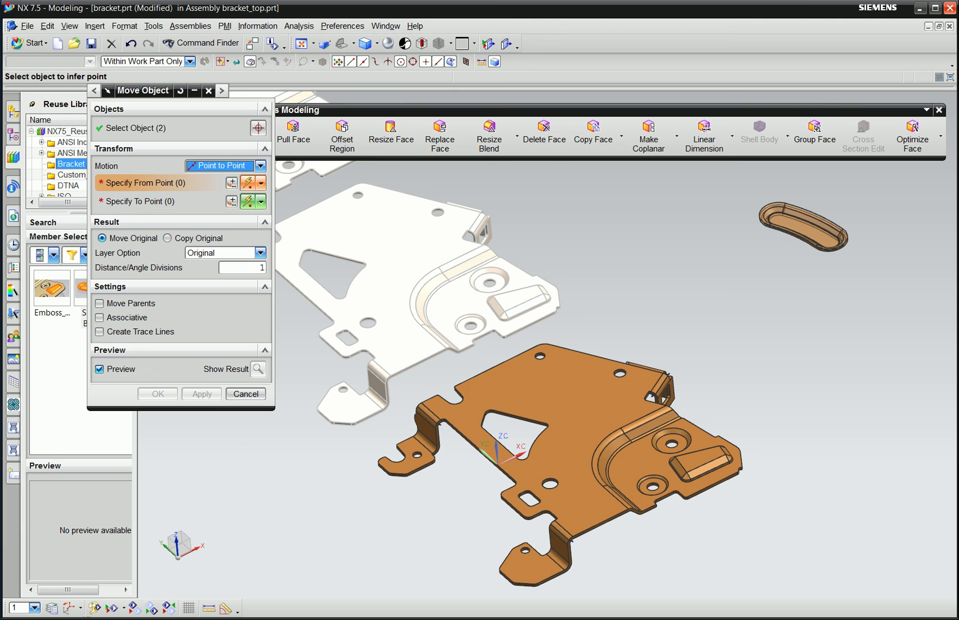
{"action": "left_click", "coordinate": [818, 216]}
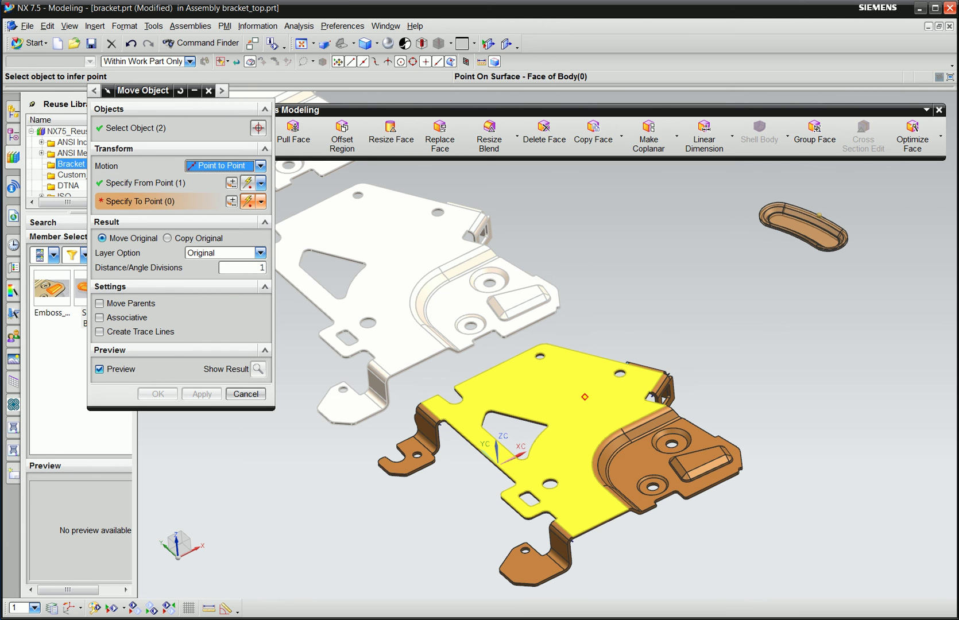
{"action": "left_click", "coordinate": [580, 389]}
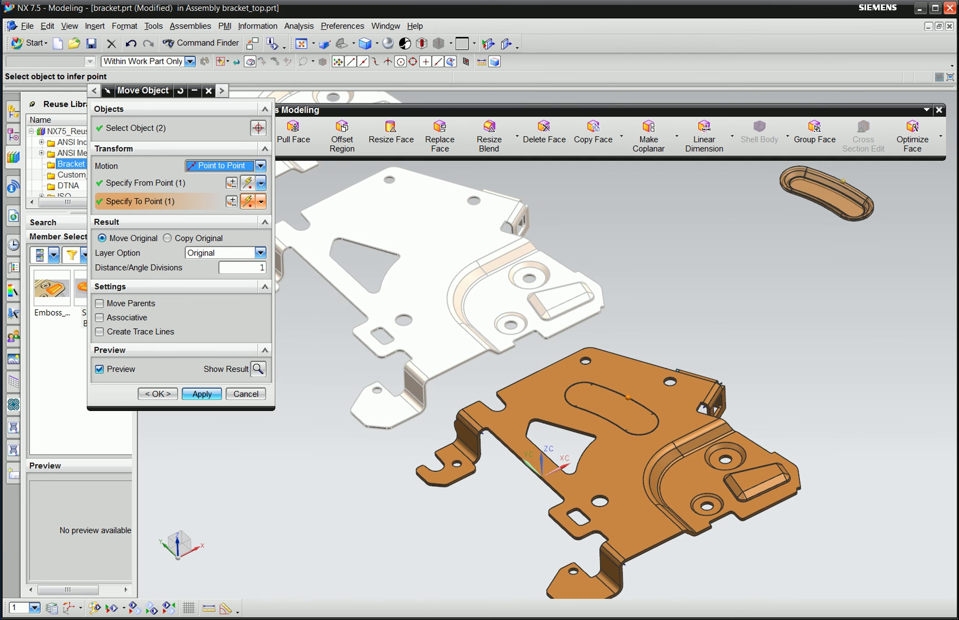
{"action": "key", "text": "Return"}
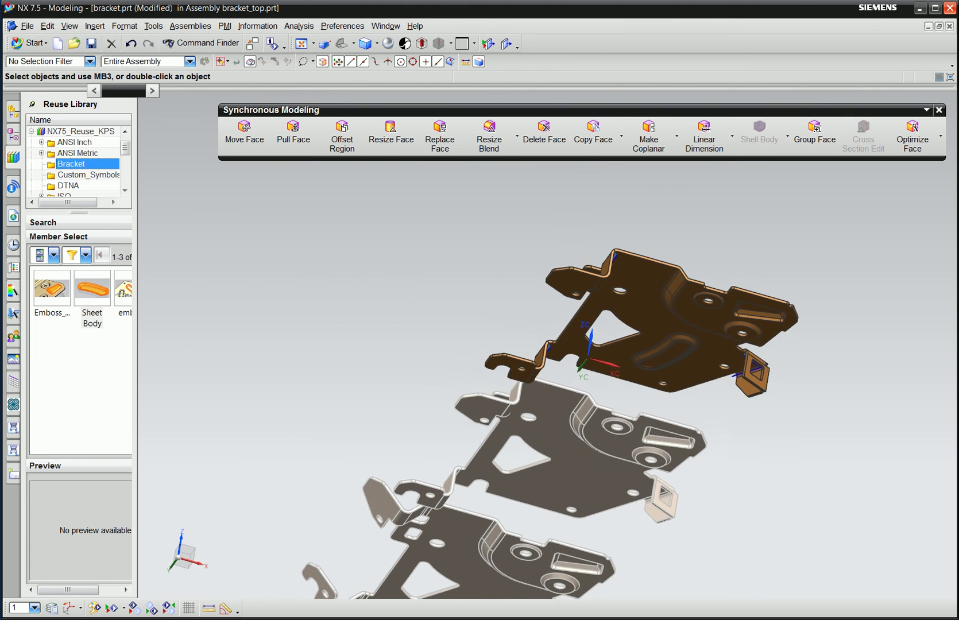
Paste Face the emboss sheet body into the orange bracket target body.
{"action": "left_click", "coordinate": [621, 136]}
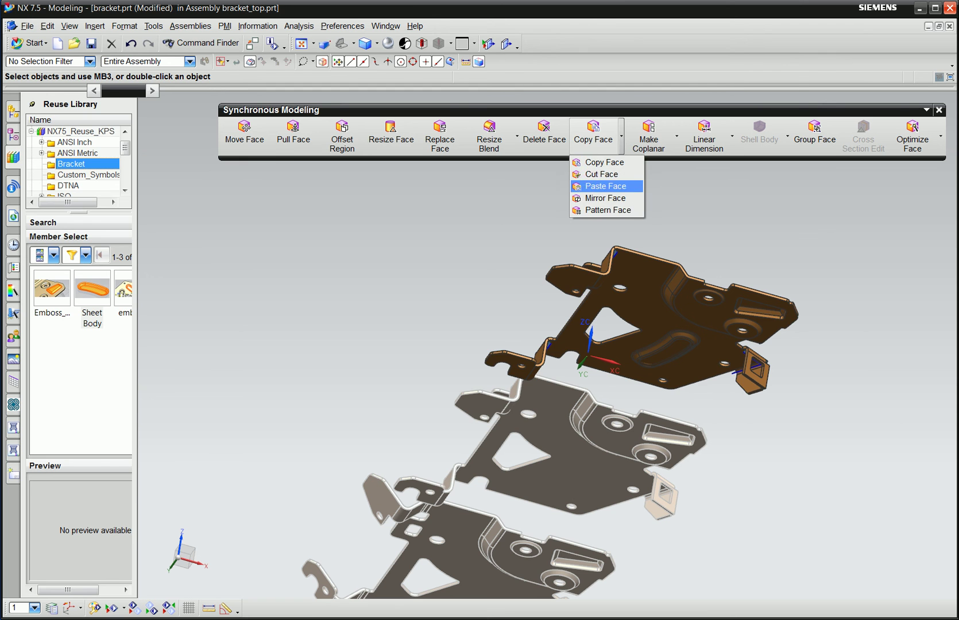
{"action": "left_click", "coordinate": [597, 185]}
{"action": "left_click", "coordinate": [689, 368]}
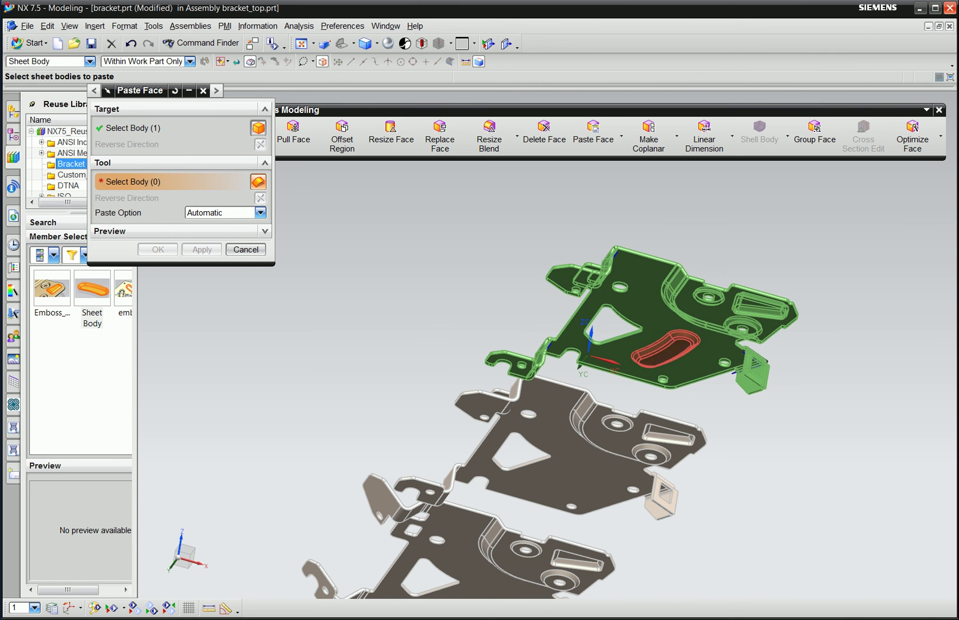
{"action": "left_click", "coordinate": [666, 350]}
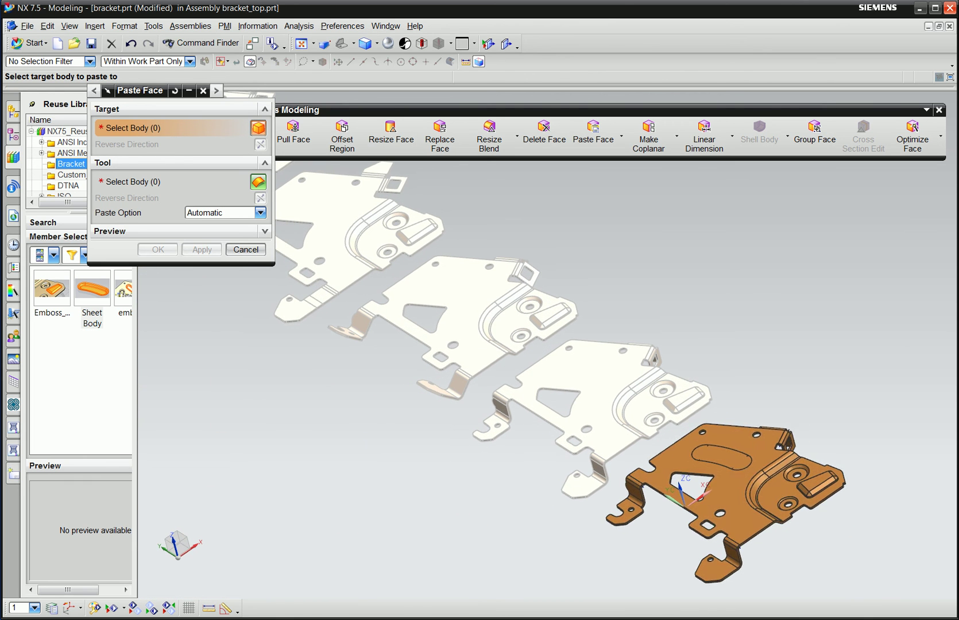
{"action": "left_click", "coordinate": [746, 488]}
{"action": "left_click", "coordinate": [721, 455]}
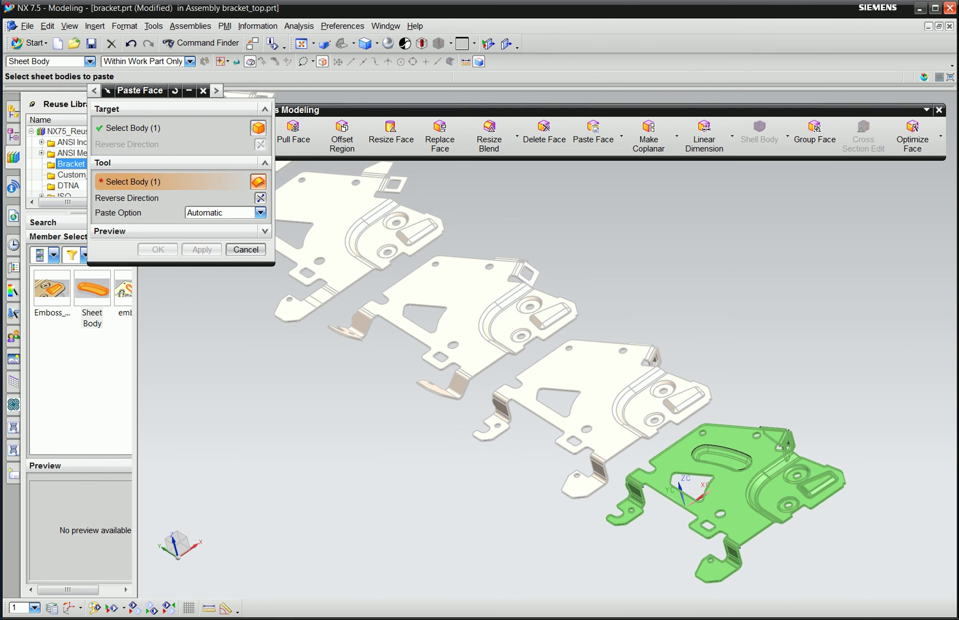
{"action": "left_click", "coordinate": [202, 249]}
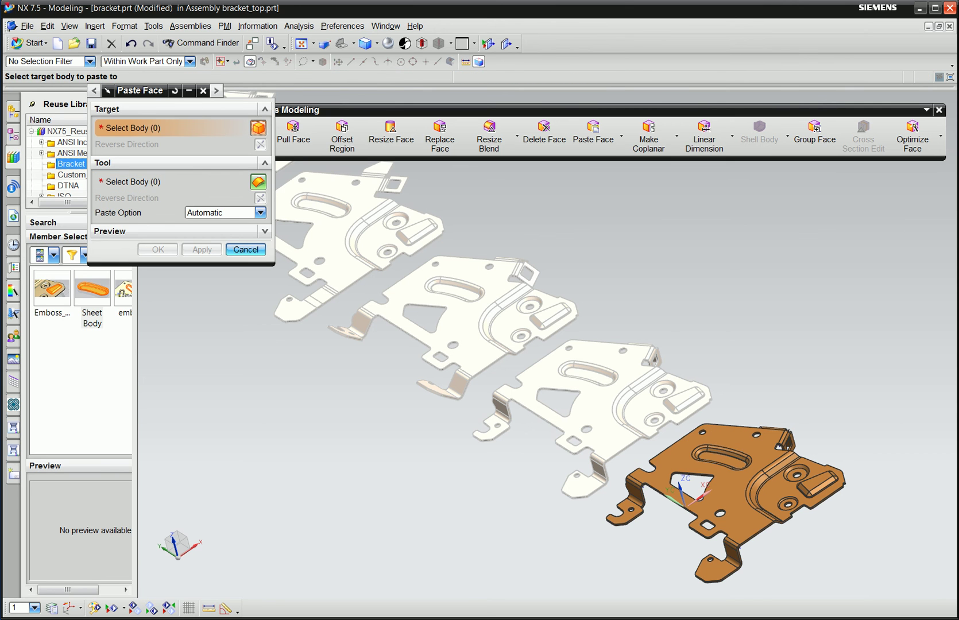
{"action": "key", "text": "Escape"}
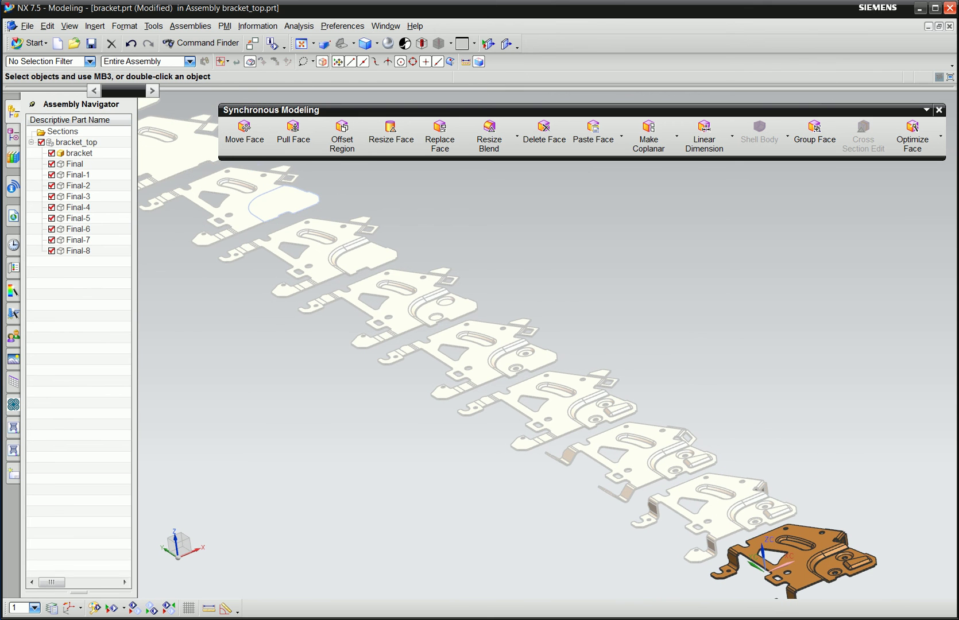
Make Final-8 the work part, delete its emboss faces, and close Synchronous Modeling.
{"action": "double_click", "coordinate": [77, 142]}
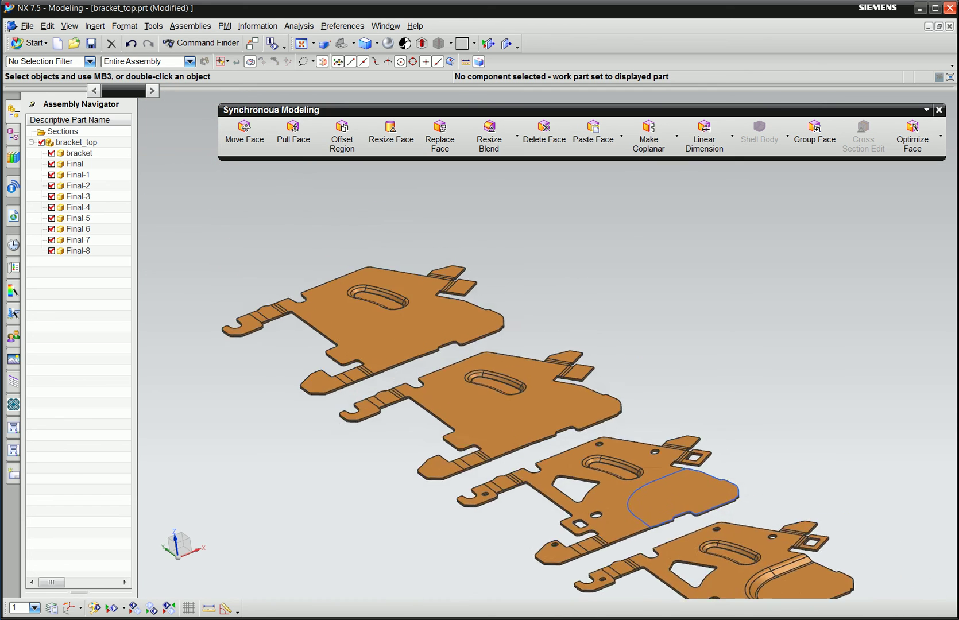
{"action": "double_click", "coordinate": [78, 251]}
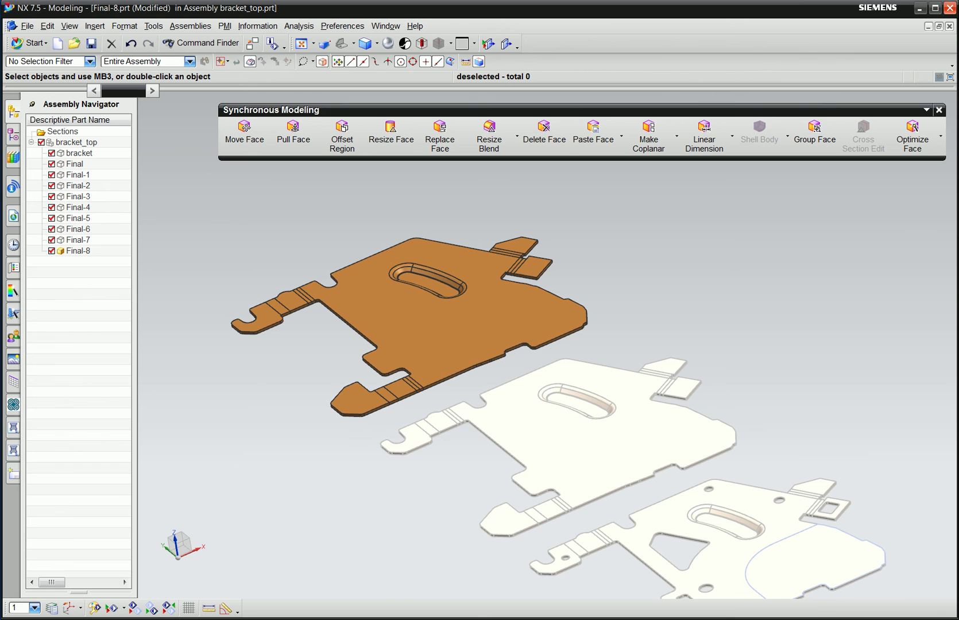
{"action": "left_click", "coordinate": [544, 131]}
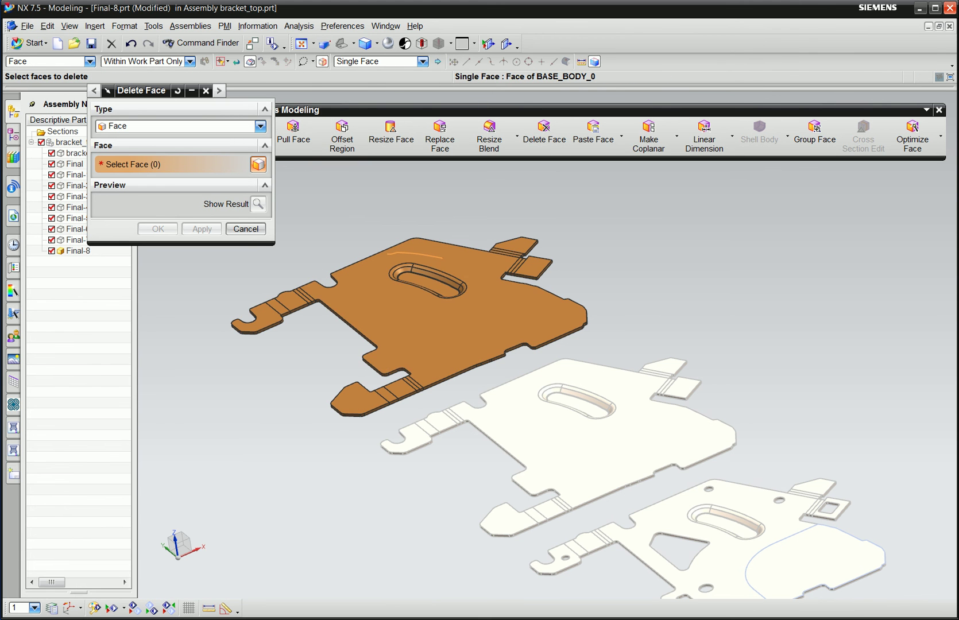
{"action": "left_click", "coordinate": [428, 275]}
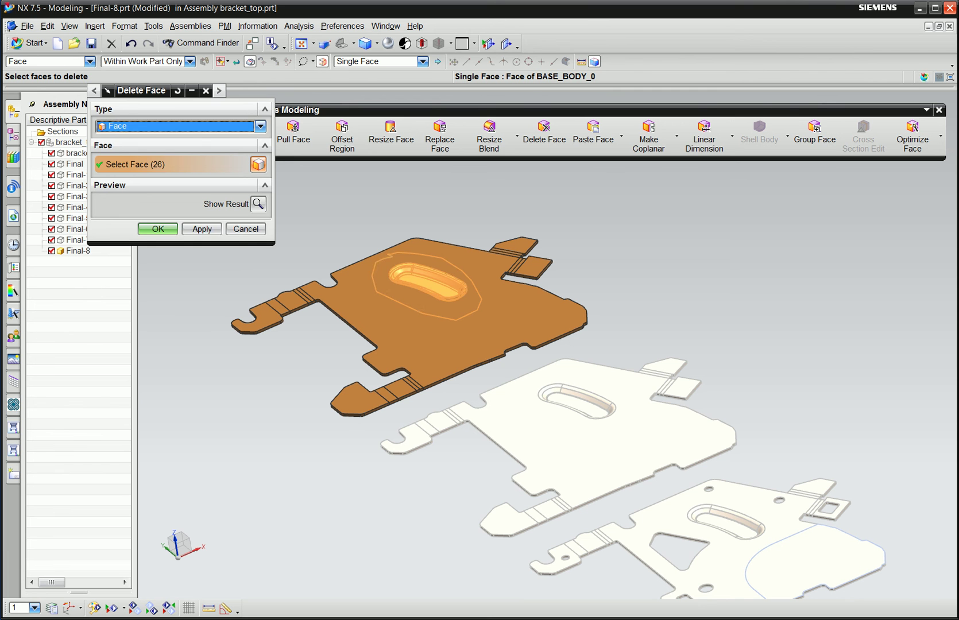
{"action": "left_click", "coordinate": [157, 229]}
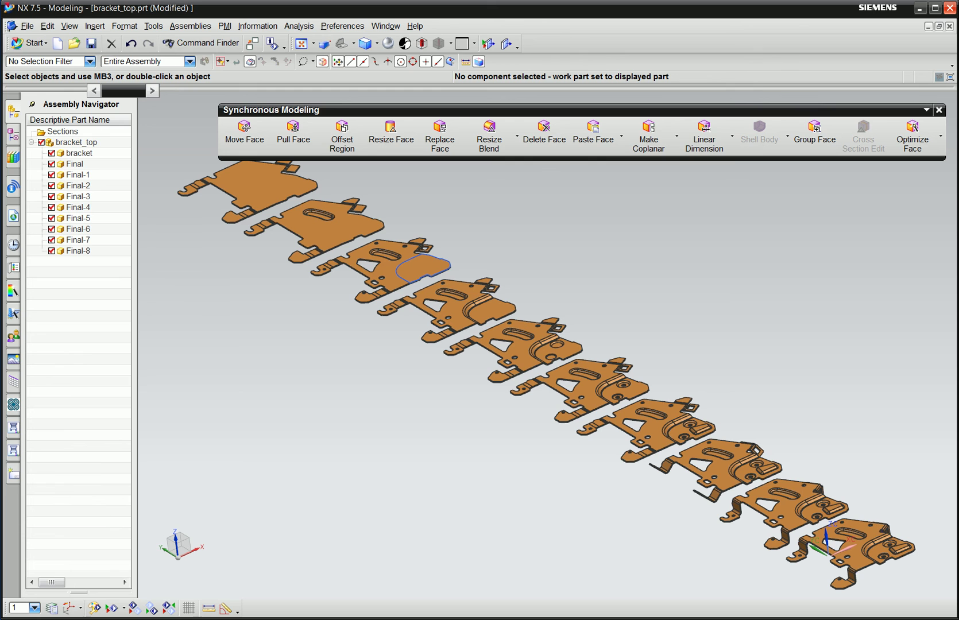
{"action": "left_click", "coordinate": [938, 110]}
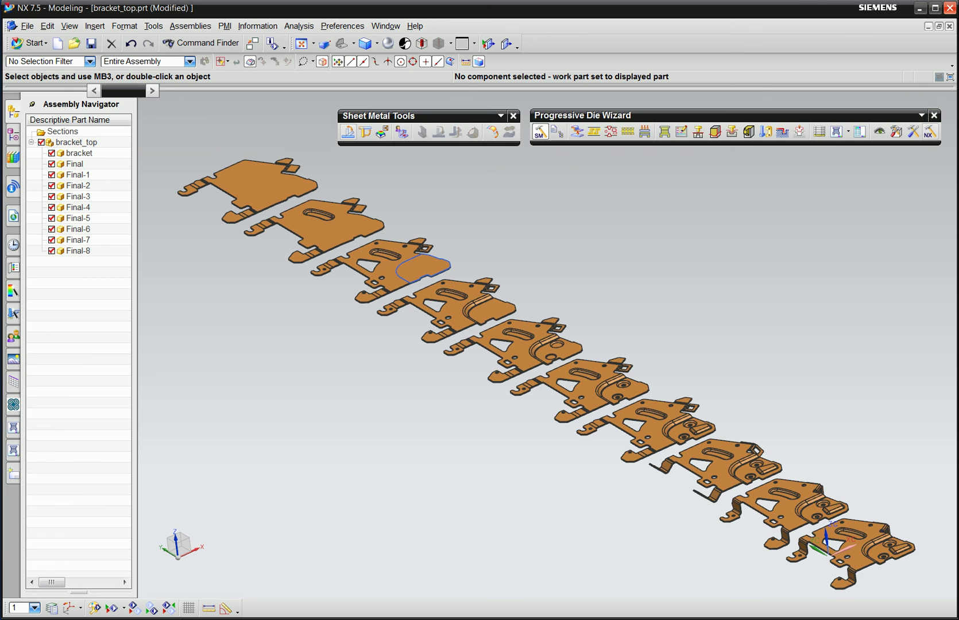